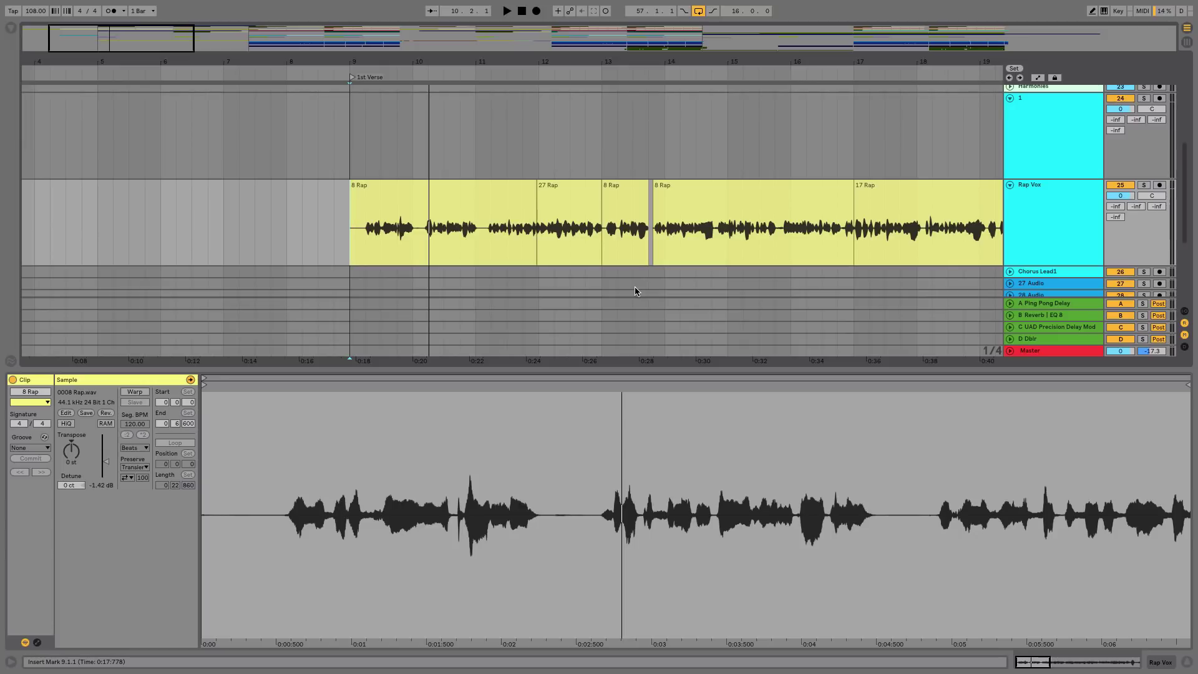
# - Play back the Rap Vox verse from bar 9, including the short 8 Rap clip at bar 13
pyautogui.press('space')
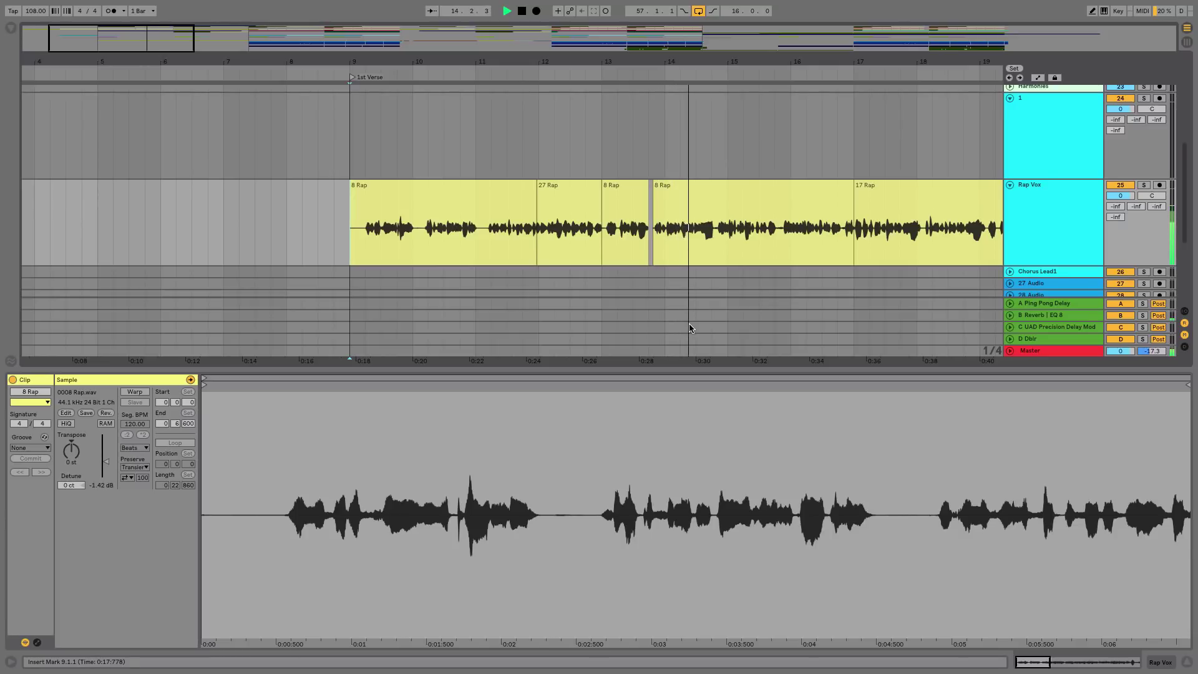
pyautogui.press('space')
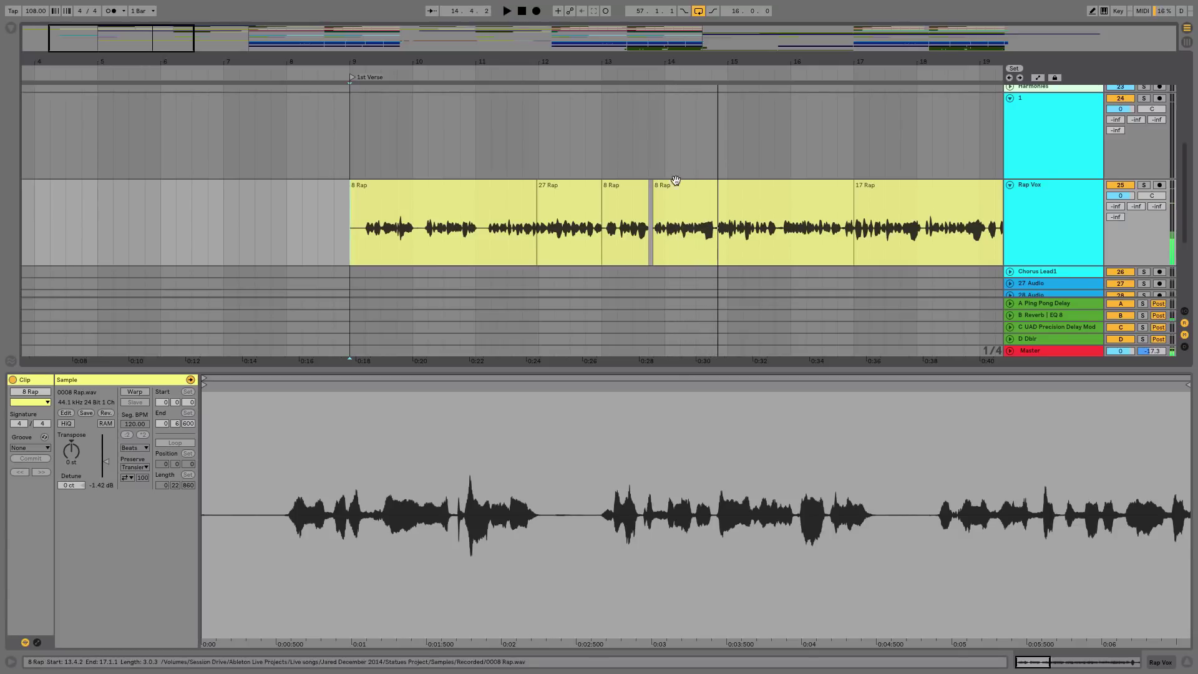
pyautogui.click(633, 200)
pyautogui.press('space')
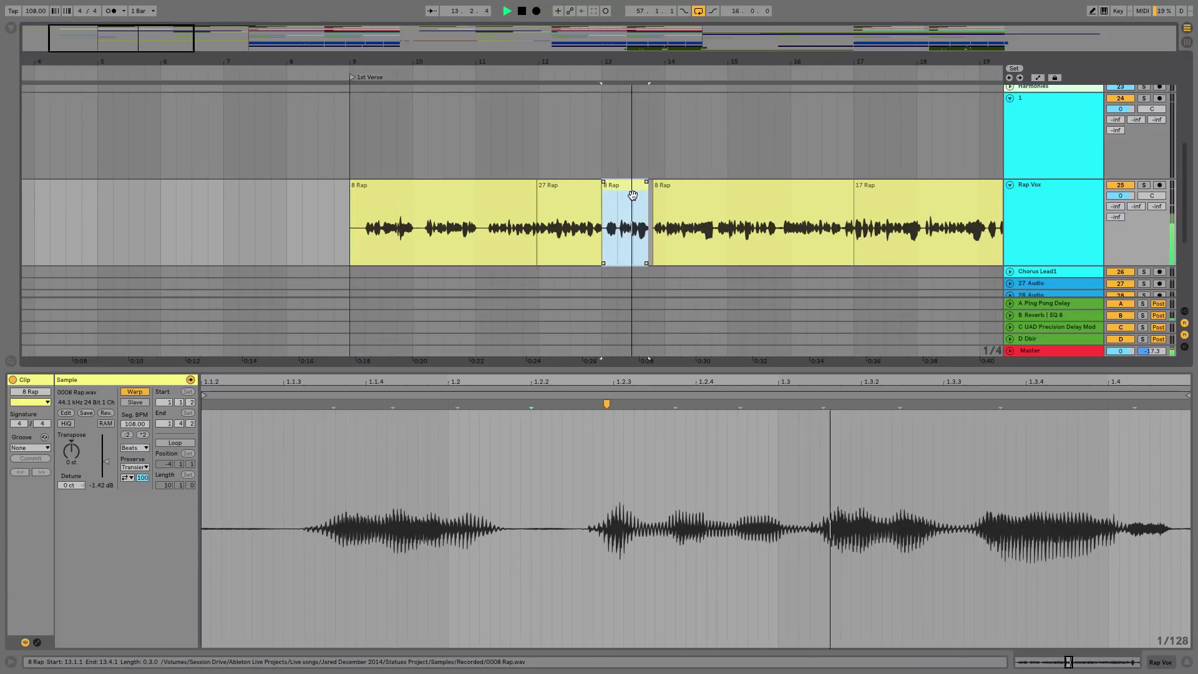
pyautogui.press('space')
# - Remove the warp marker on the second word of the short 8 Rap clip at bar 13
pyautogui.press('+')
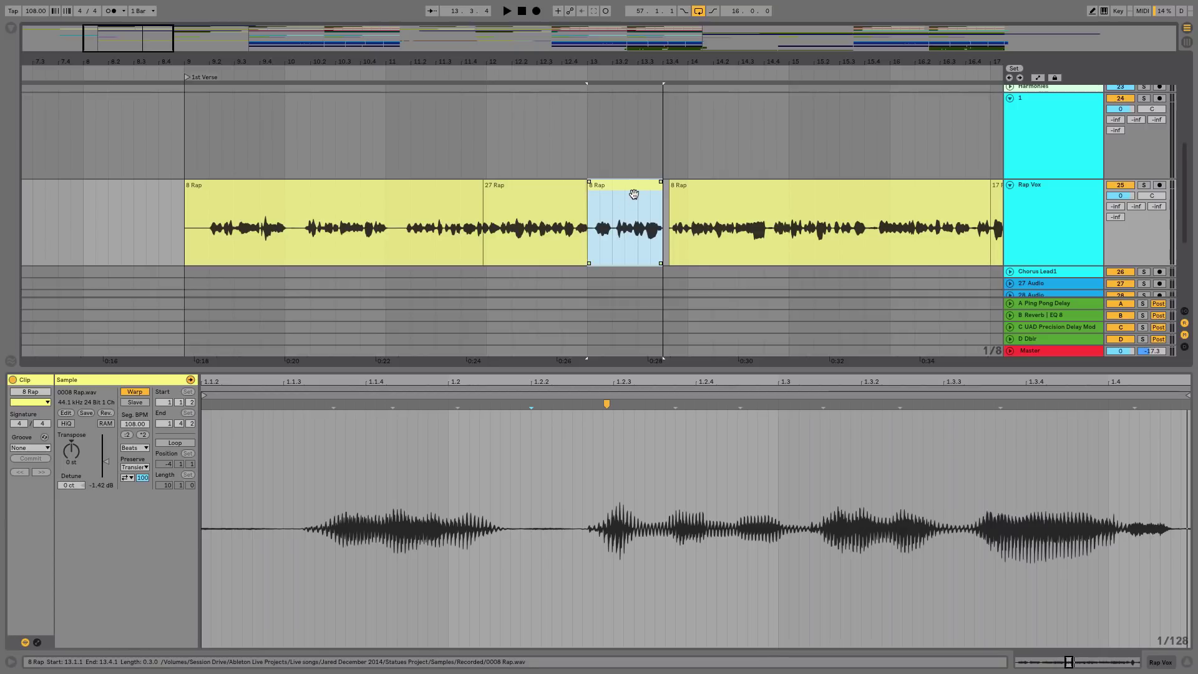
pyautogui.moveTo(680, 382); pyautogui.dragTo(685, 370)
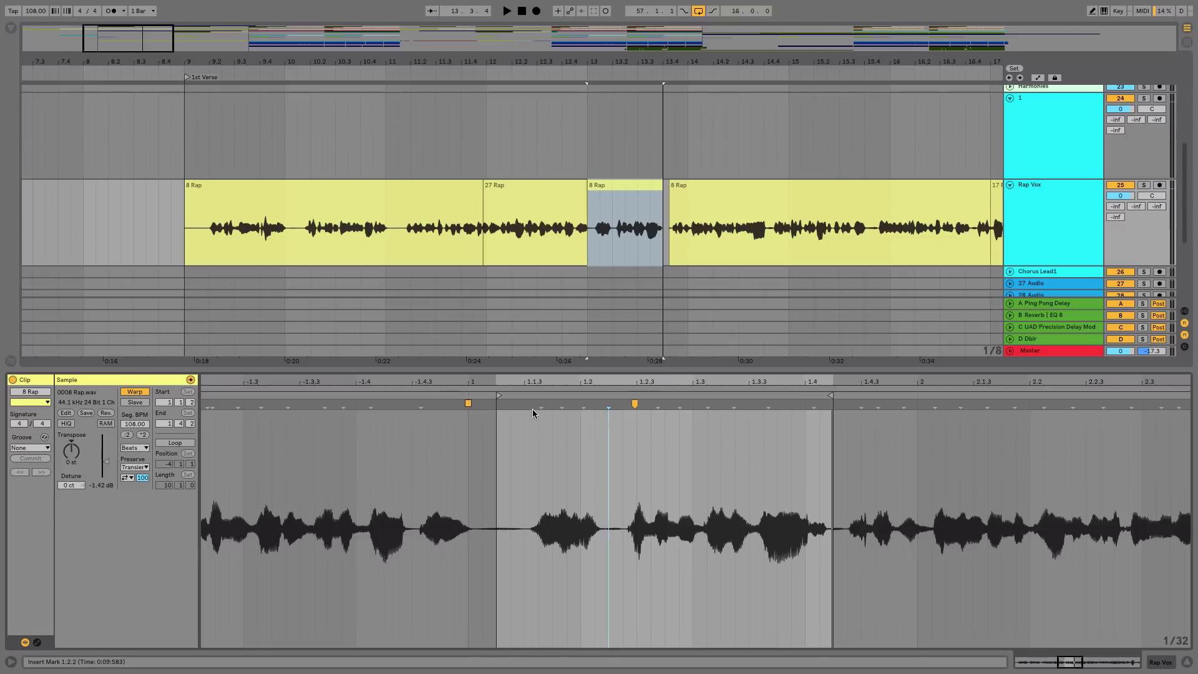
pyautogui.click(594, 429)
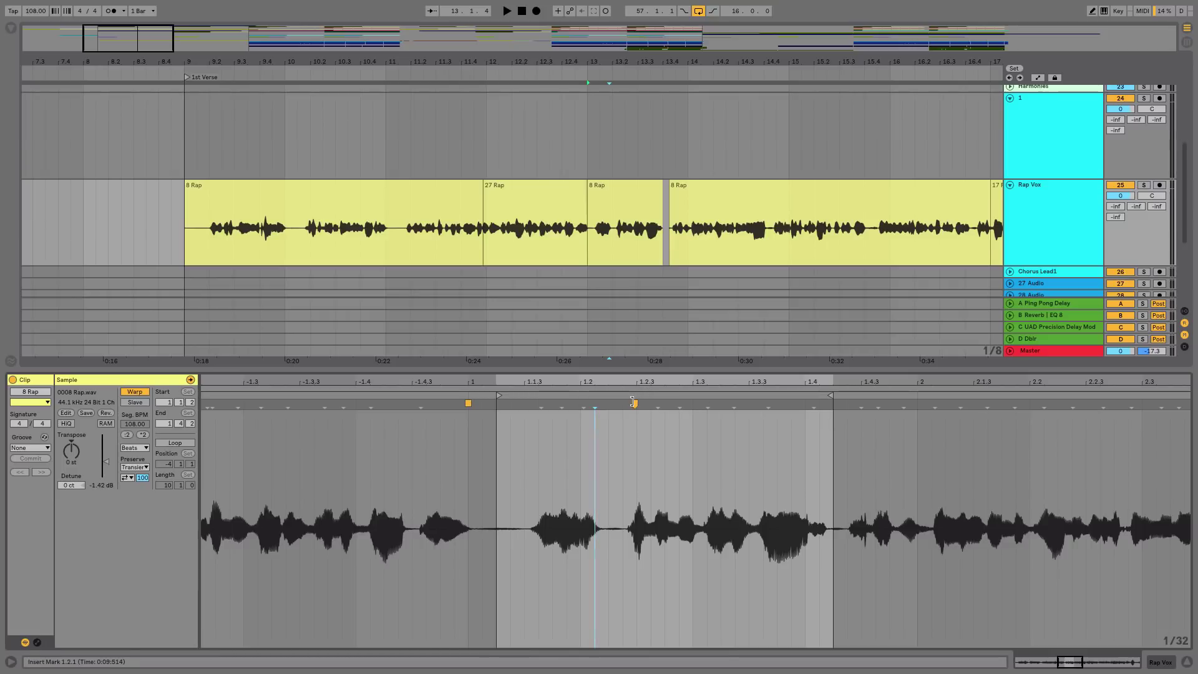
pyautogui.moveTo(633, 403)
pyautogui.mouseDown()
pyautogui.moveTo(649, 402)
pyautogui.moveTo(635, 404)
pyautogui.mouseUp()
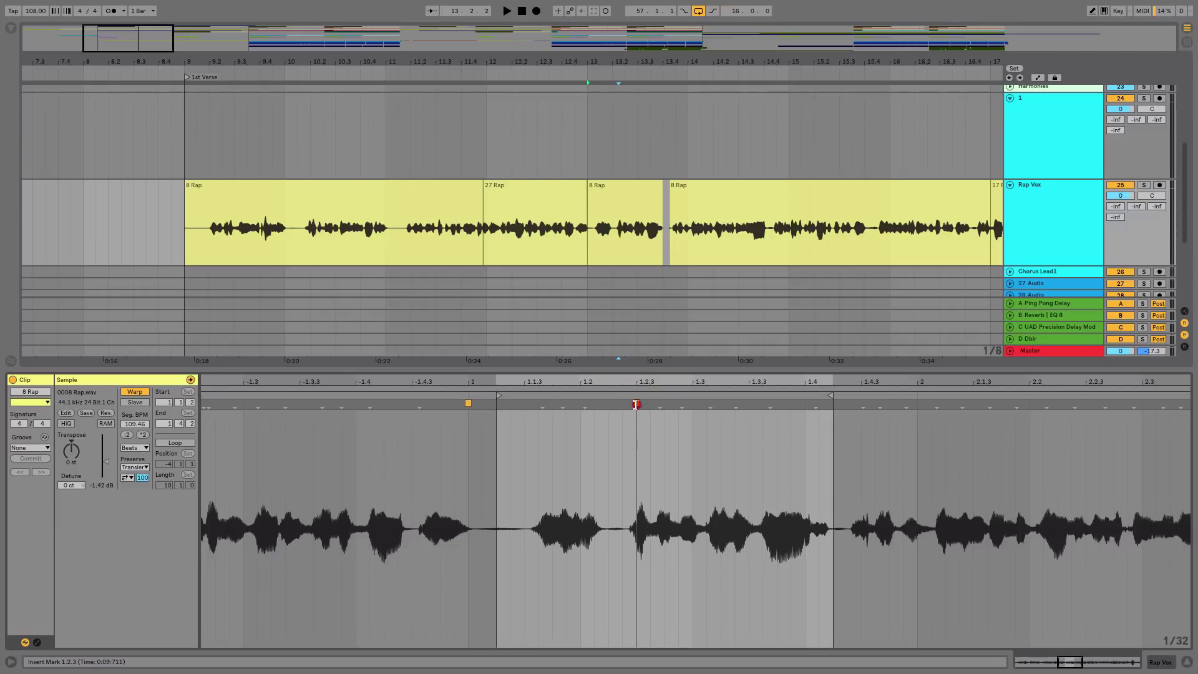
pyautogui.click(634, 402)
# - Add a warp marker at the clip's first word, shift it later to about 1.1.4, and audition the timing
pyautogui.press('space')
pyautogui.moveTo(540, 405); pyautogui.dragTo(566, 403)
pyautogui.press('space')
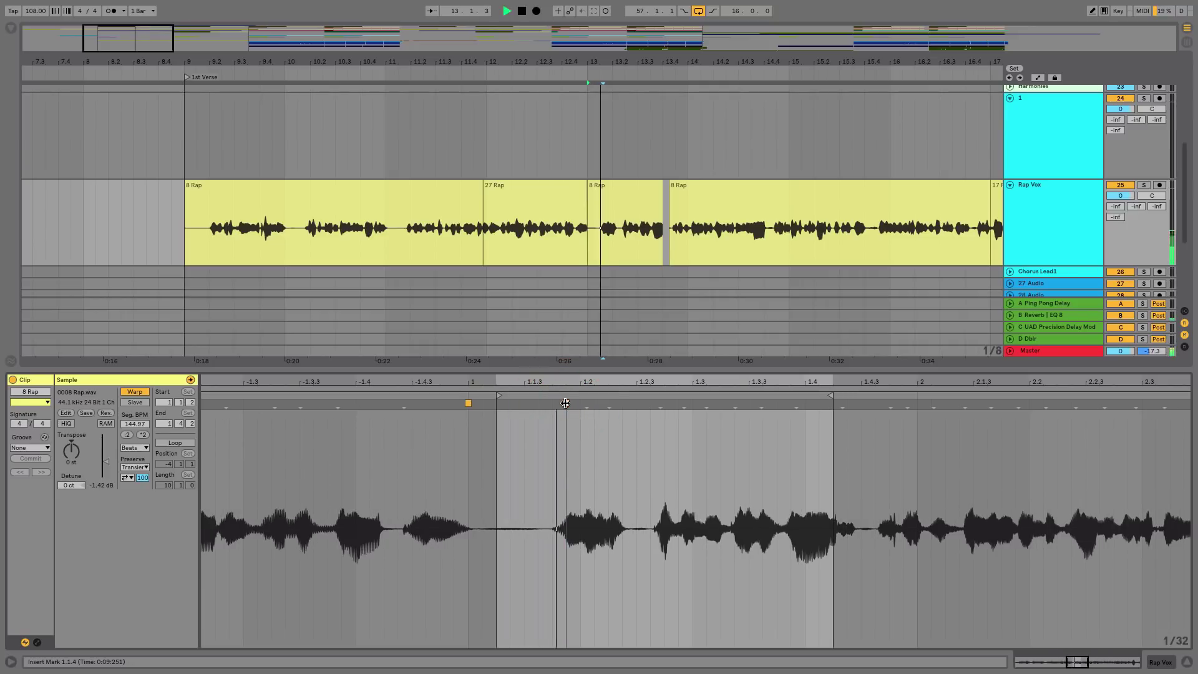
pyautogui.press('space')
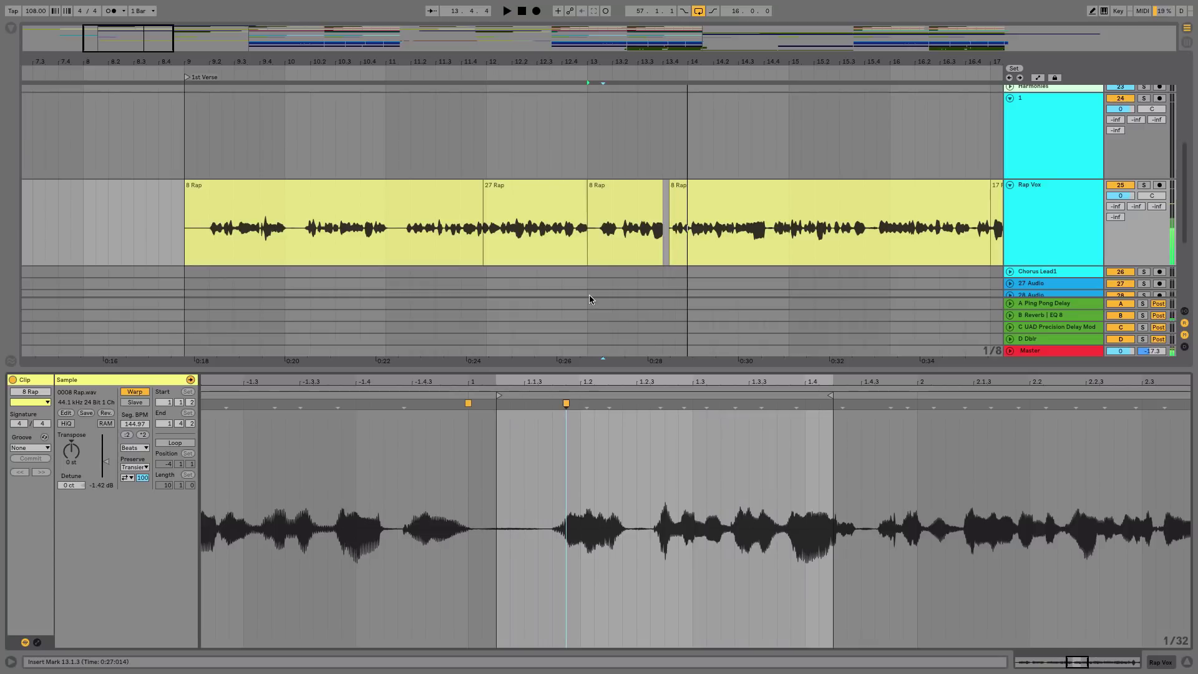
# - Extend the short 8 Rap clip to 13.4.2 to close the gap and crossfade it into the following clip
pyautogui.moveTo(666, 53); pyautogui.dragTo(665, 59)
pyautogui.moveTo(644, 208); pyautogui.dragTo(675, 228)
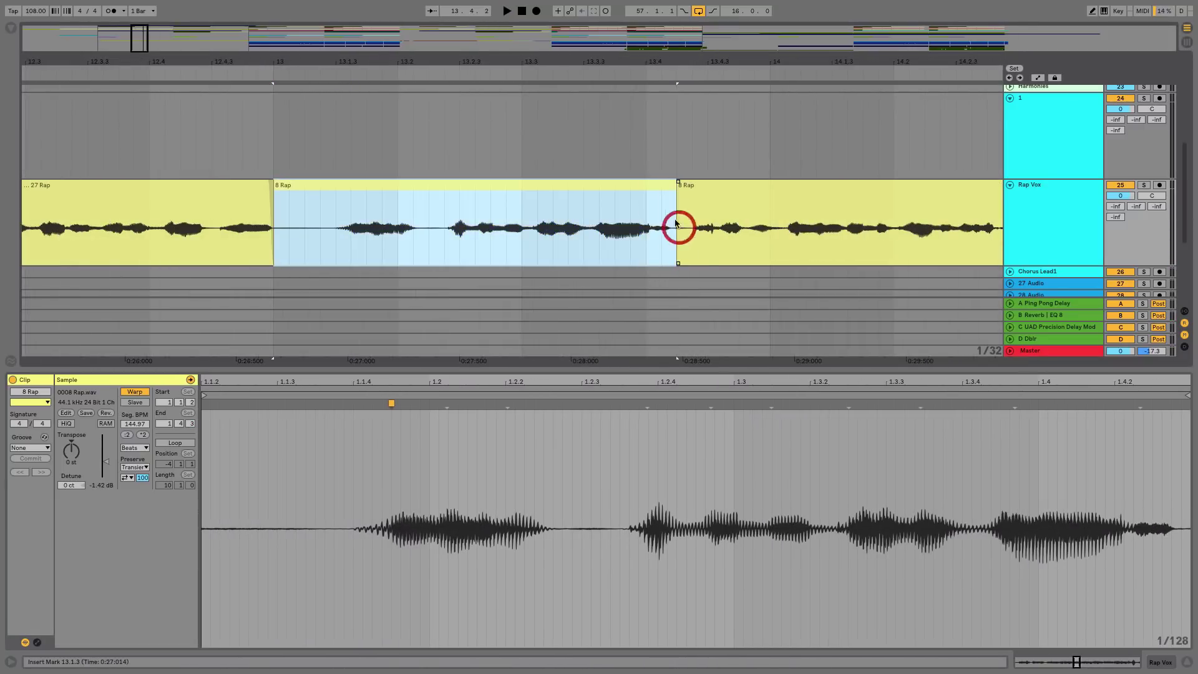
pyautogui.moveTo(678, 183); pyautogui.dragTo(693, 185)
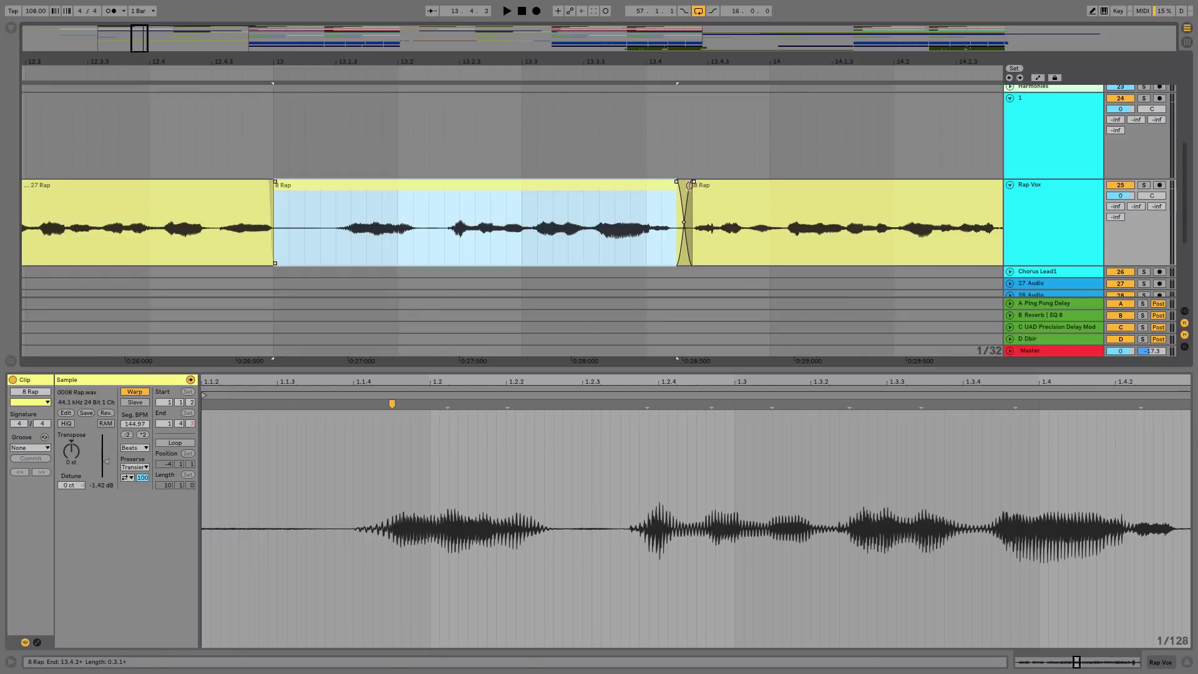
# - Play the Rap Vox track from 12.4.1 to check the transition into the warped clip
pyautogui.moveTo(790, 60); pyautogui.dragTo(789, 52)
pyautogui.click(310, 231)
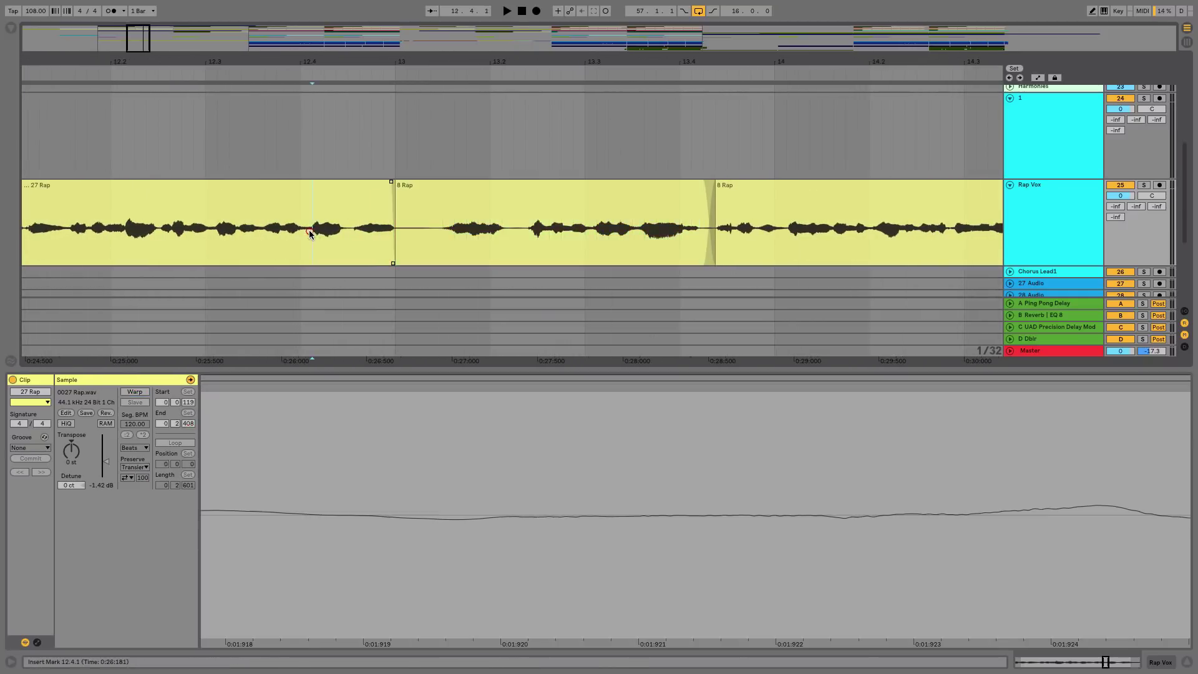
pyautogui.press('space')
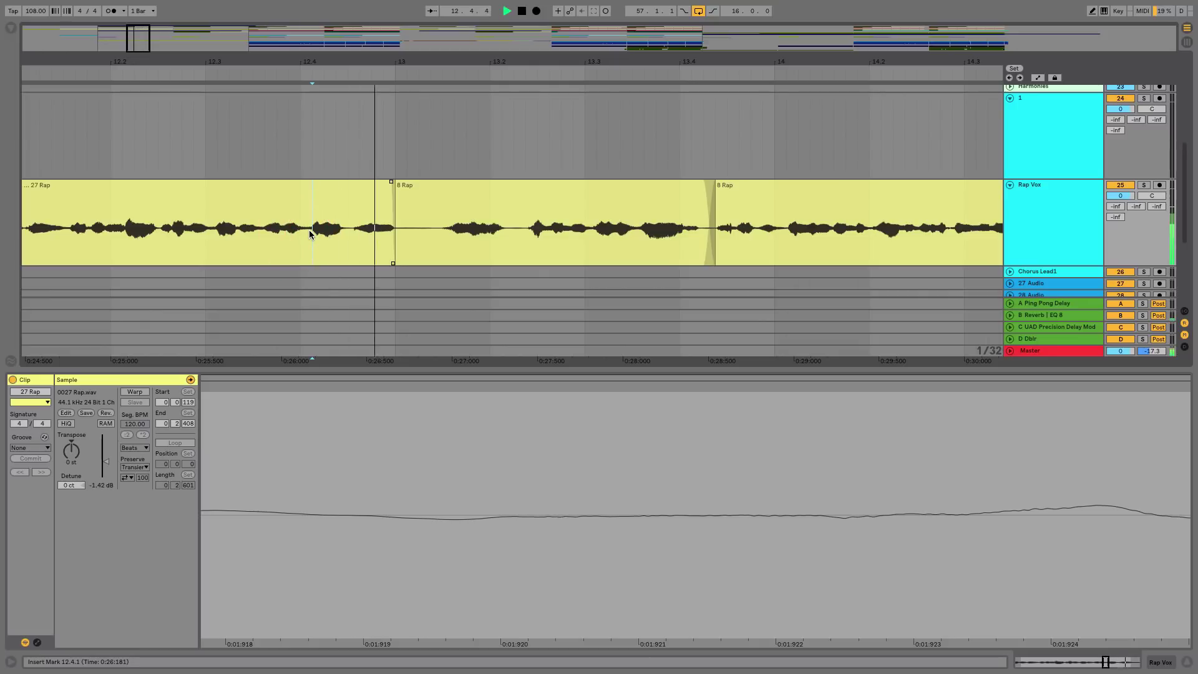
pyautogui.press('space')
# - Play the Rap Vox verse from about 10.2 through the edited clips to judge the vocal in context
pyautogui.moveTo(523, 62); pyautogui.dragTo(523, 51)
pyautogui.click(407, 214)
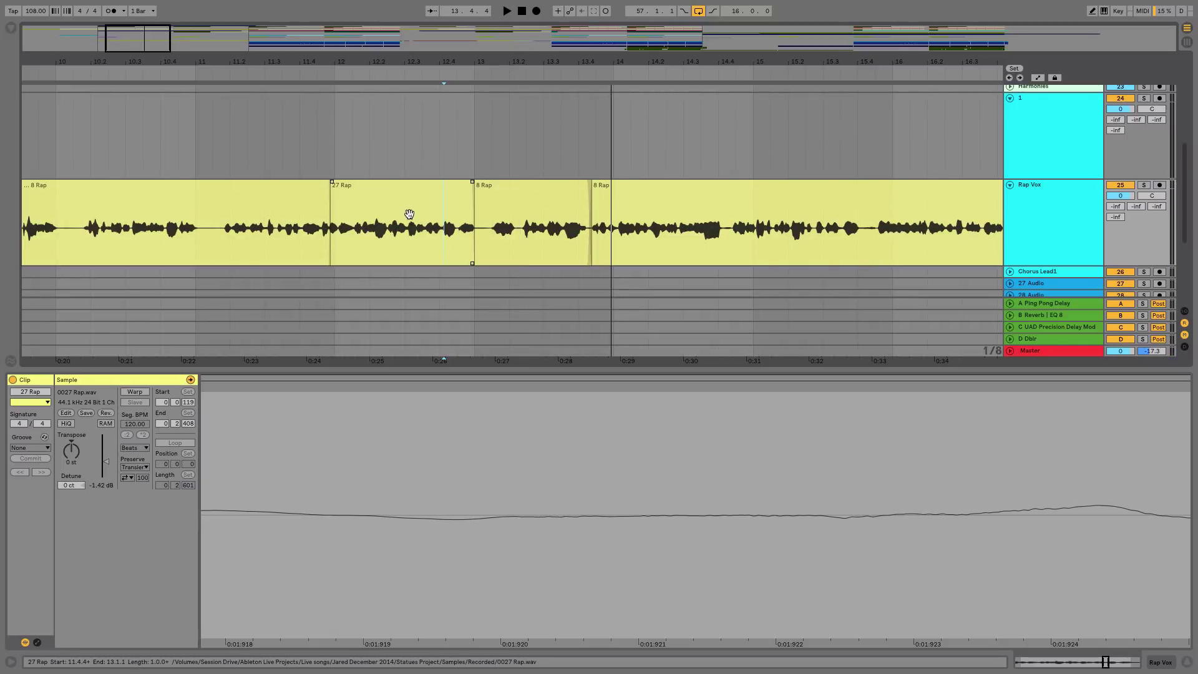
pyautogui.click(446, 230)
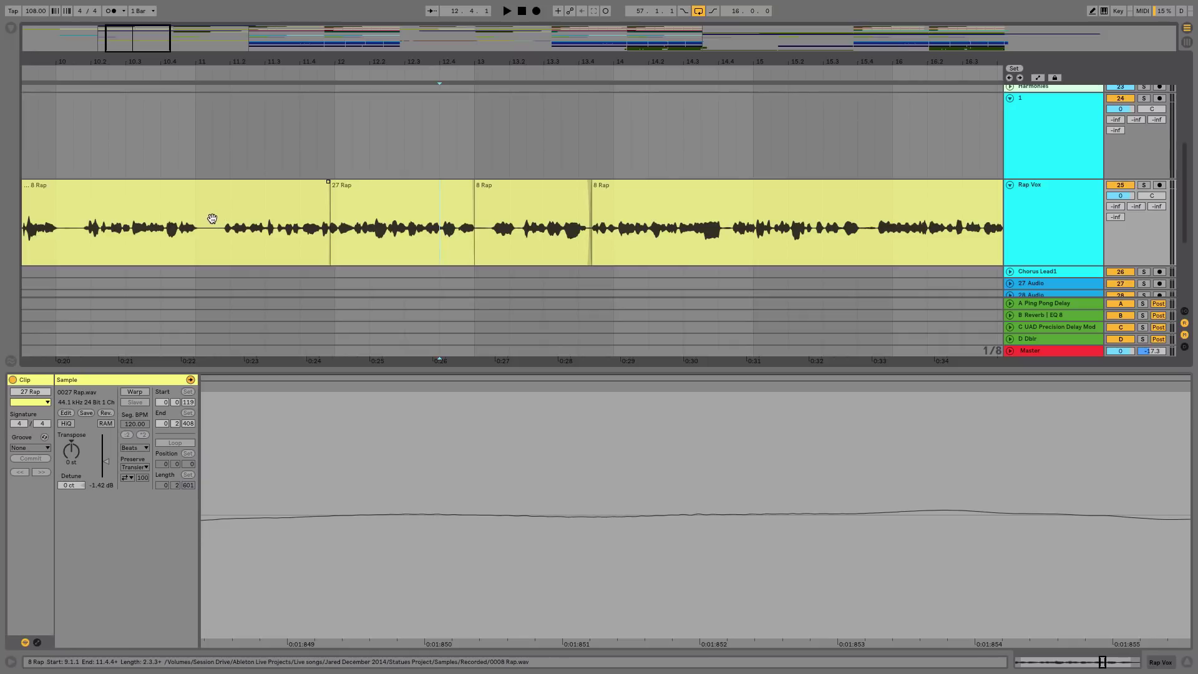
pyautogui.click(93, 229)
pyautogui.press('space')
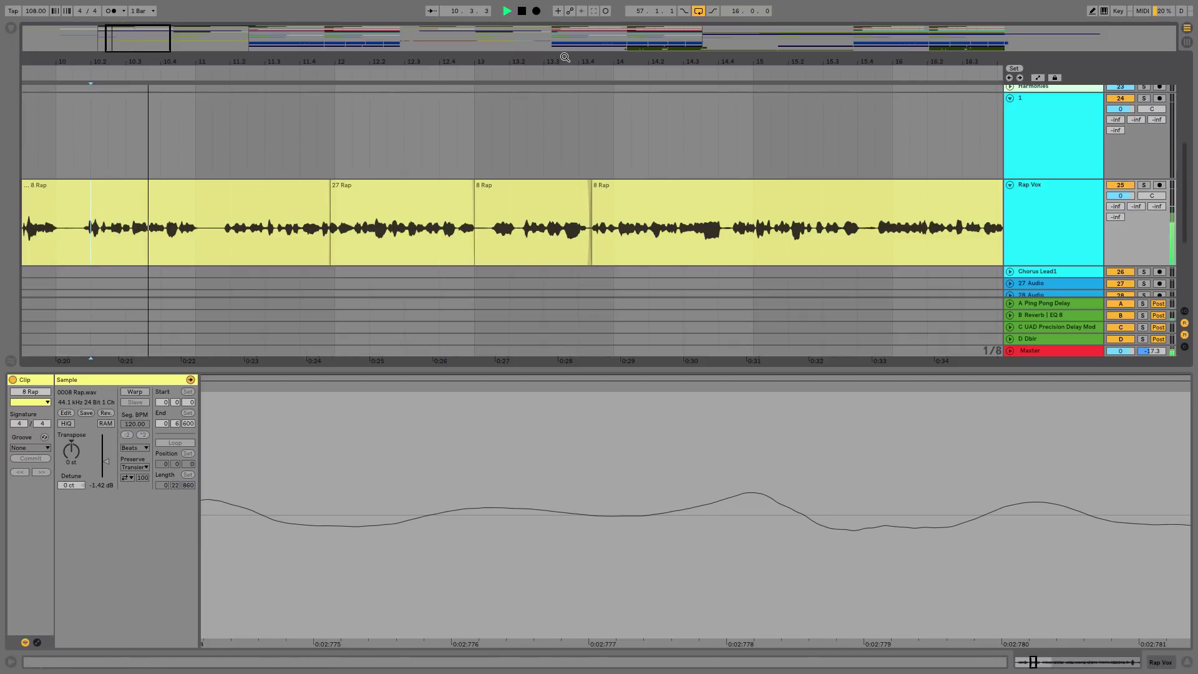
pyautogui.scroll(-3, 562, 216)
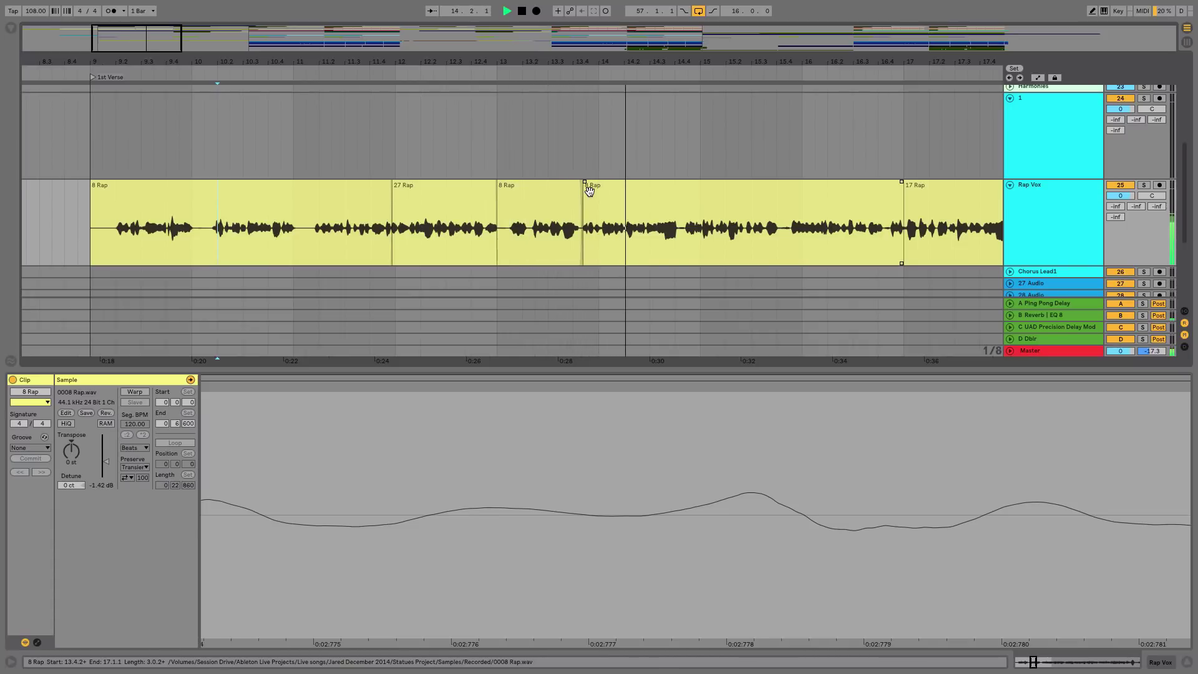
# - Set the warp mode of the short 8 Rap clip at bar 13 to Complex Pro and audition it
pyautogui.click(544, 197)
pyautogui.doubleClick(544, 197)
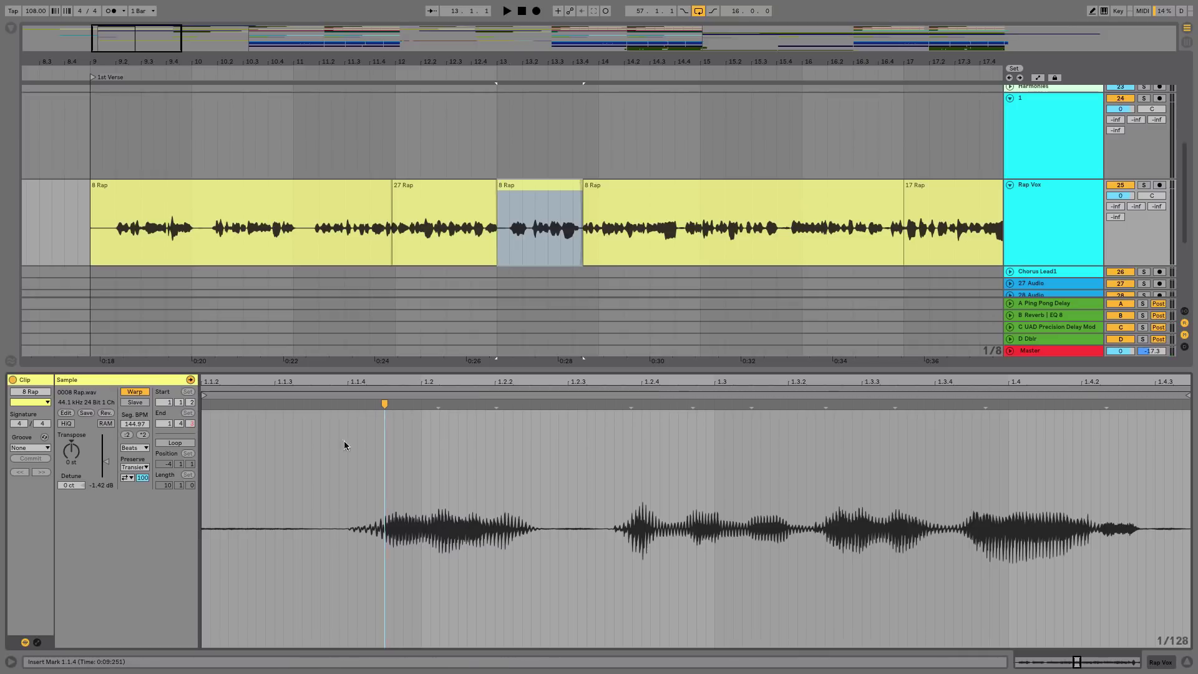
pyautogui.click(138, 448)
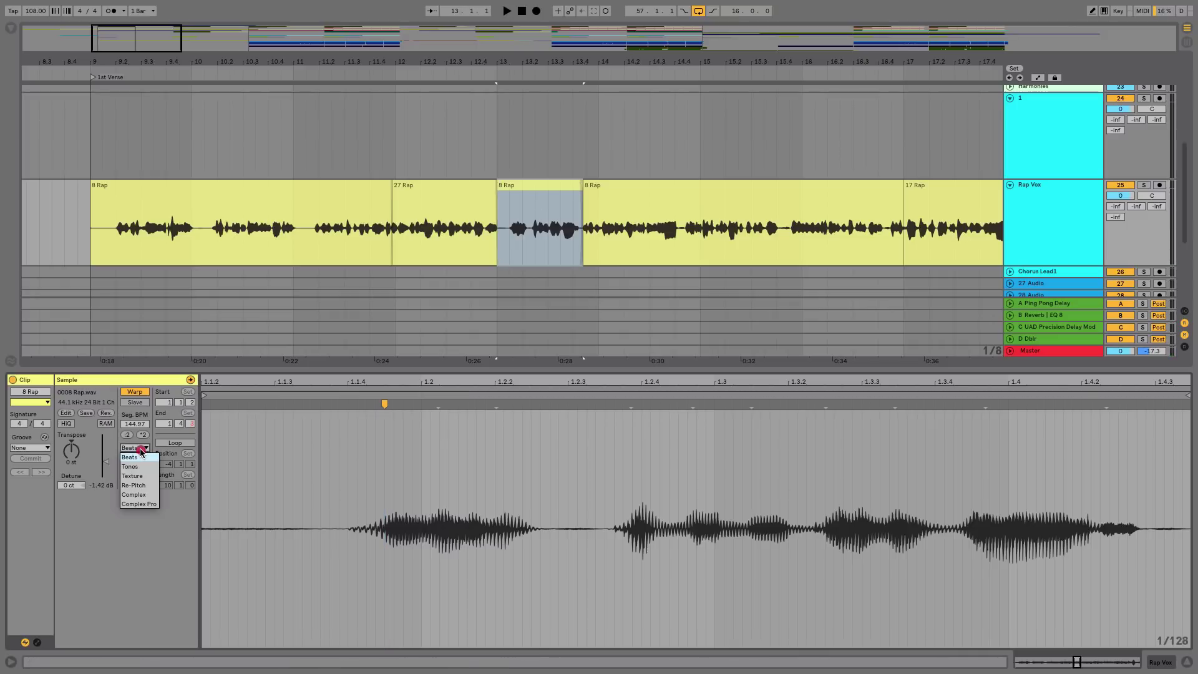
pyautogui.click(136, 503)
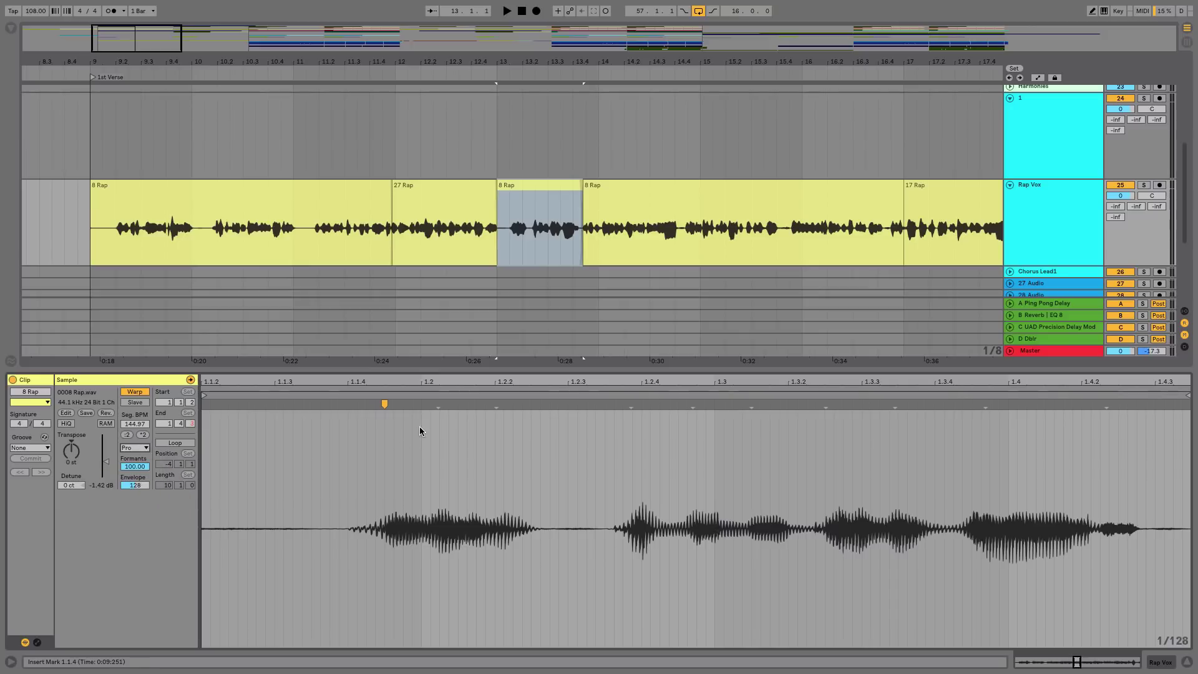
pyautogui.press('space')
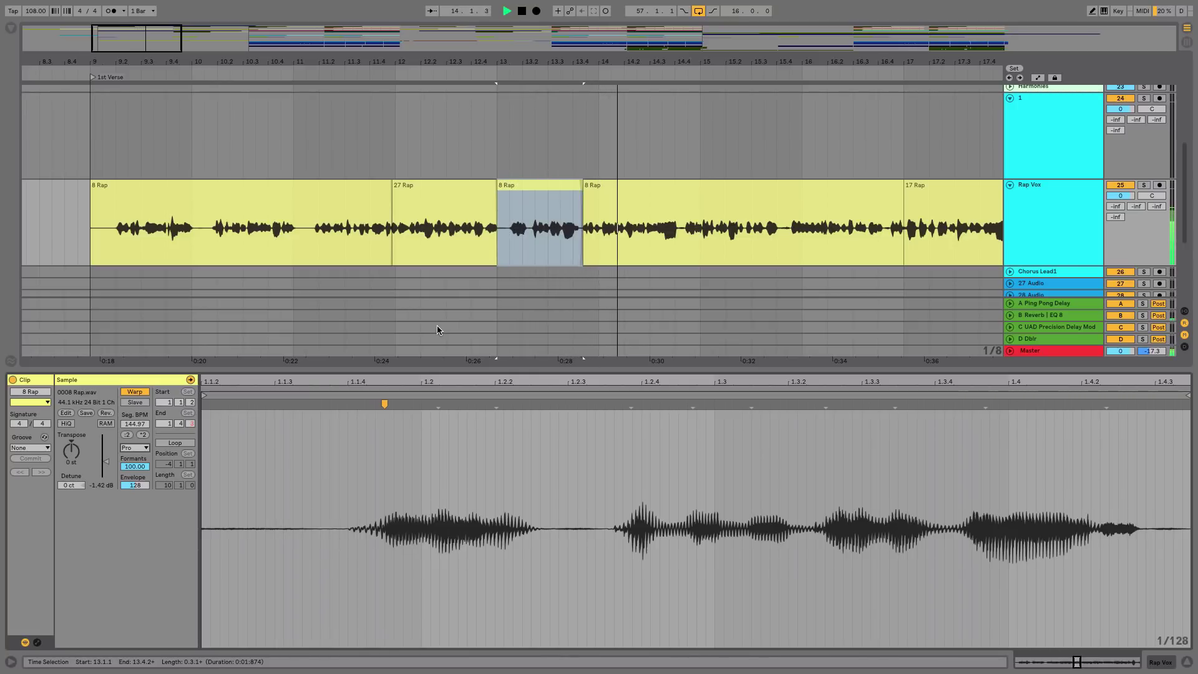
pyautogui.click(563, 200)
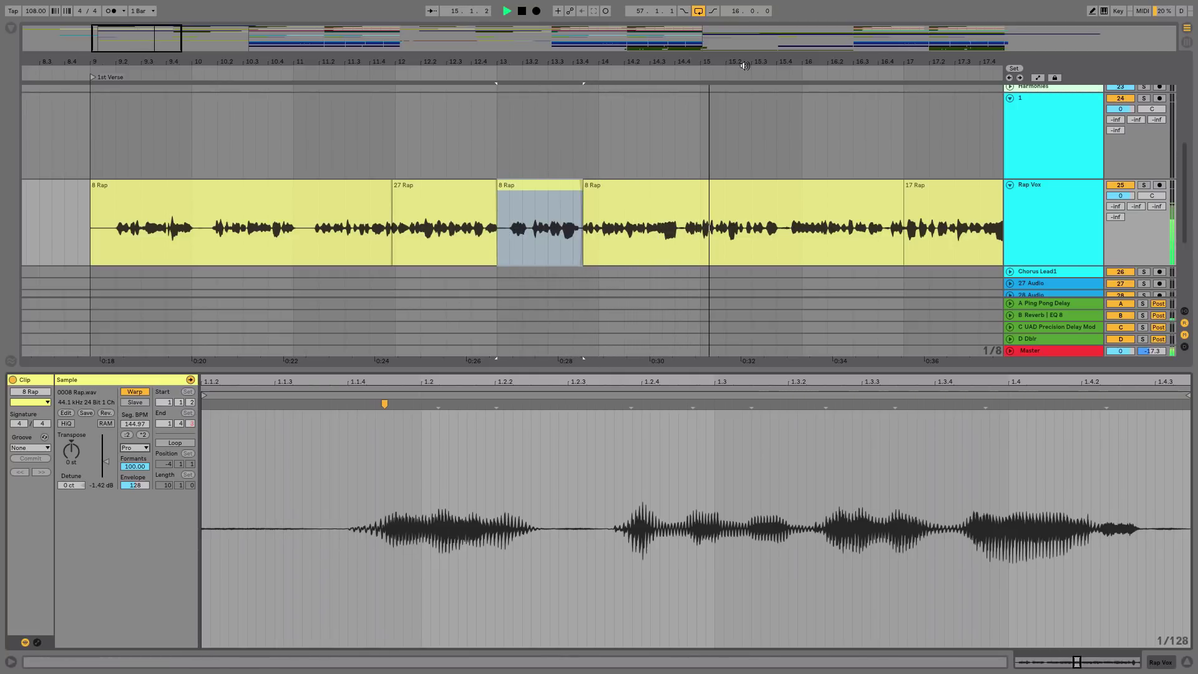
pyautogui.press('-')
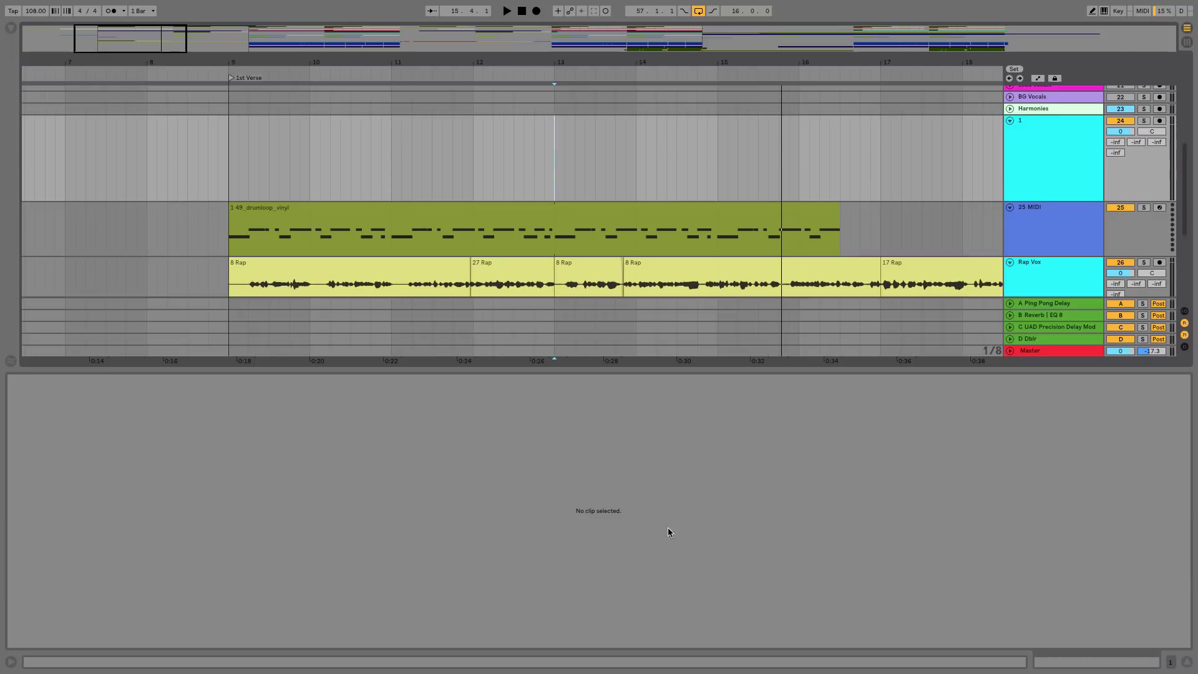
# - Make the 25 MIDI and Rap Vox tracks taller and focus on the verse's first bars to compare drum notes with vocals
pyautogui.click(809, 214)
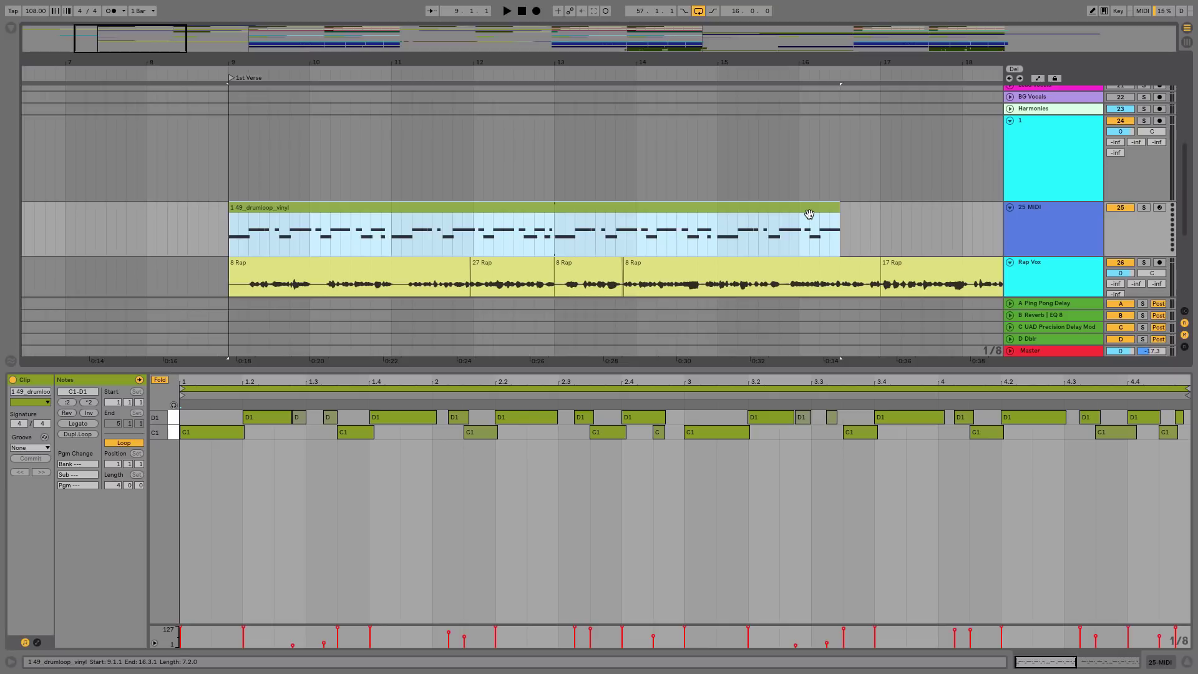
pyautogui.moveTo(1190, 212)
pyautogui.mouseDown()
pyautogui.moveTo(1175, 195)
pyautogui.moveTo(1177, 231)
pyautogui.mouseUp()
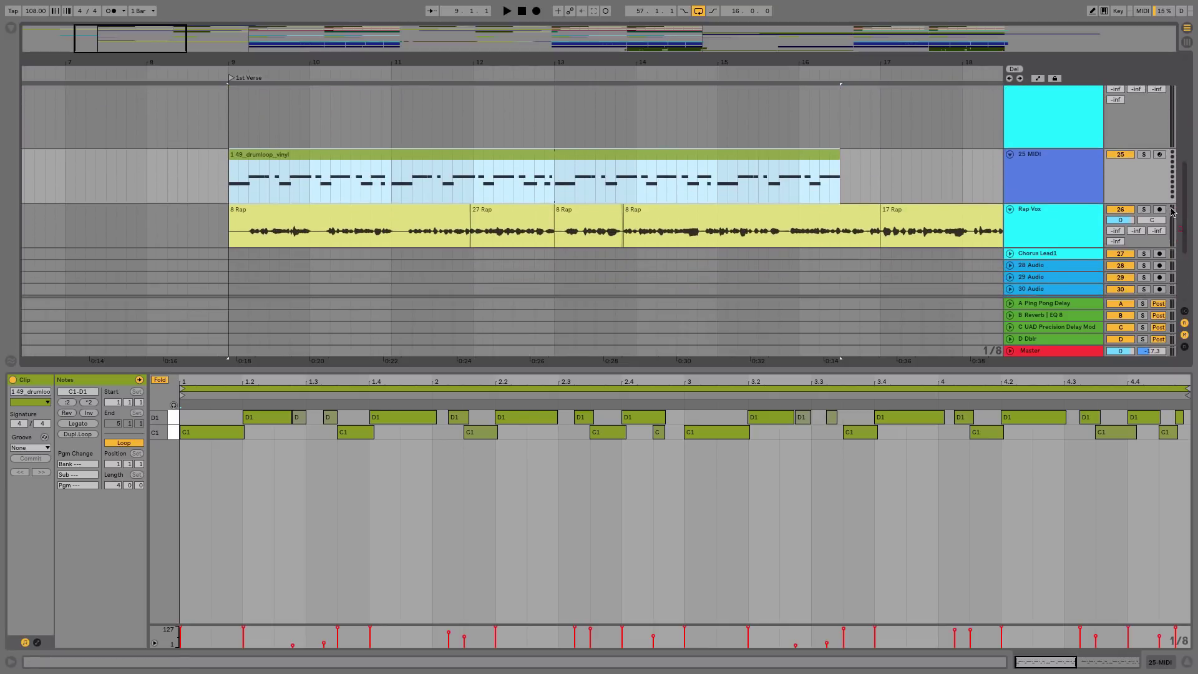
pyautogui.click(1040, 179)
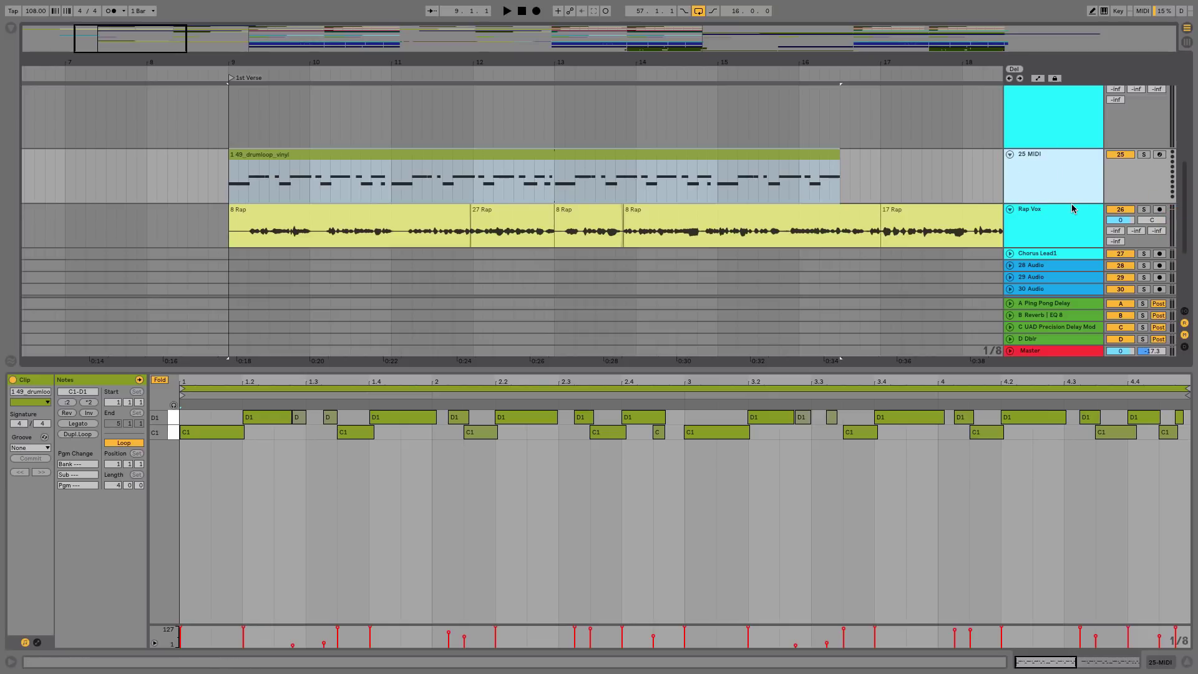
pyautogui.moveTo(1071, 202); pyautogui.dragTo(1076, 246)
pyautogui.moveTo(238, 59); pyautogui.dragTo(238, 164)
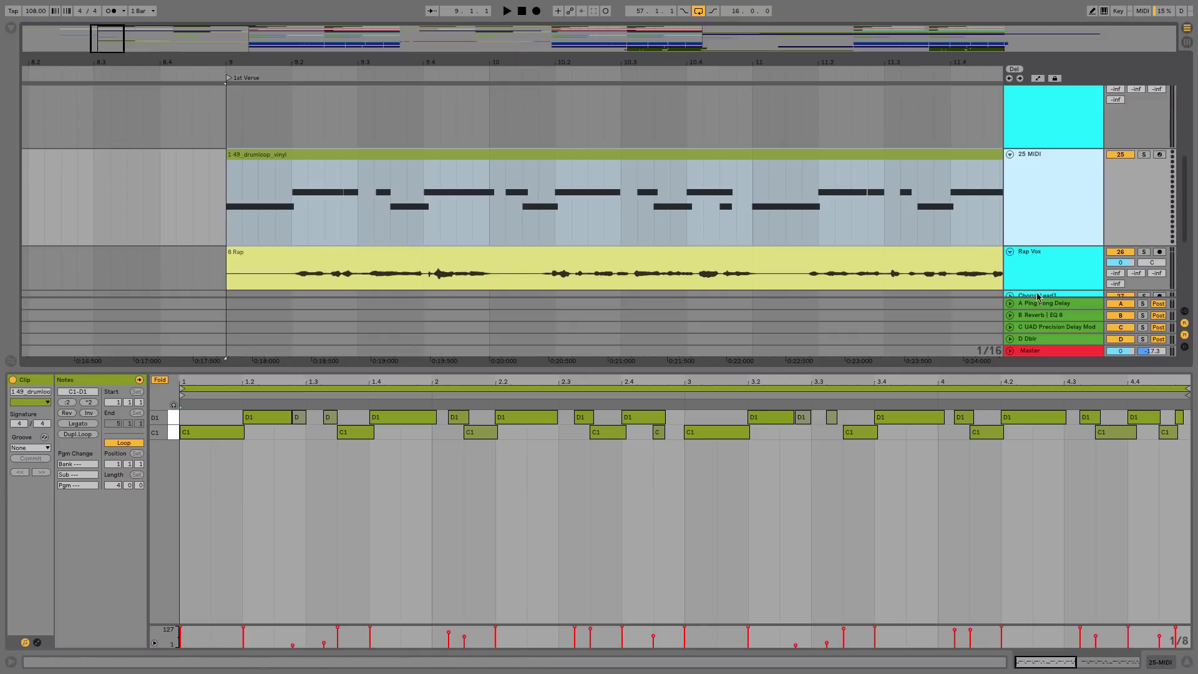
pyautogui.moveTo(1036, 289); pyautogui.dragTo(1038, 320)
pyautogui.scroll(-2, 870, 240)
pyautogui.hscroll(2, 870, 240)
# - Play the verse opening against the drum loop notes and select the vocal phrase between 9.4 and bar 10
pyautogui.click(860, 233)
pyautogui.press('space')
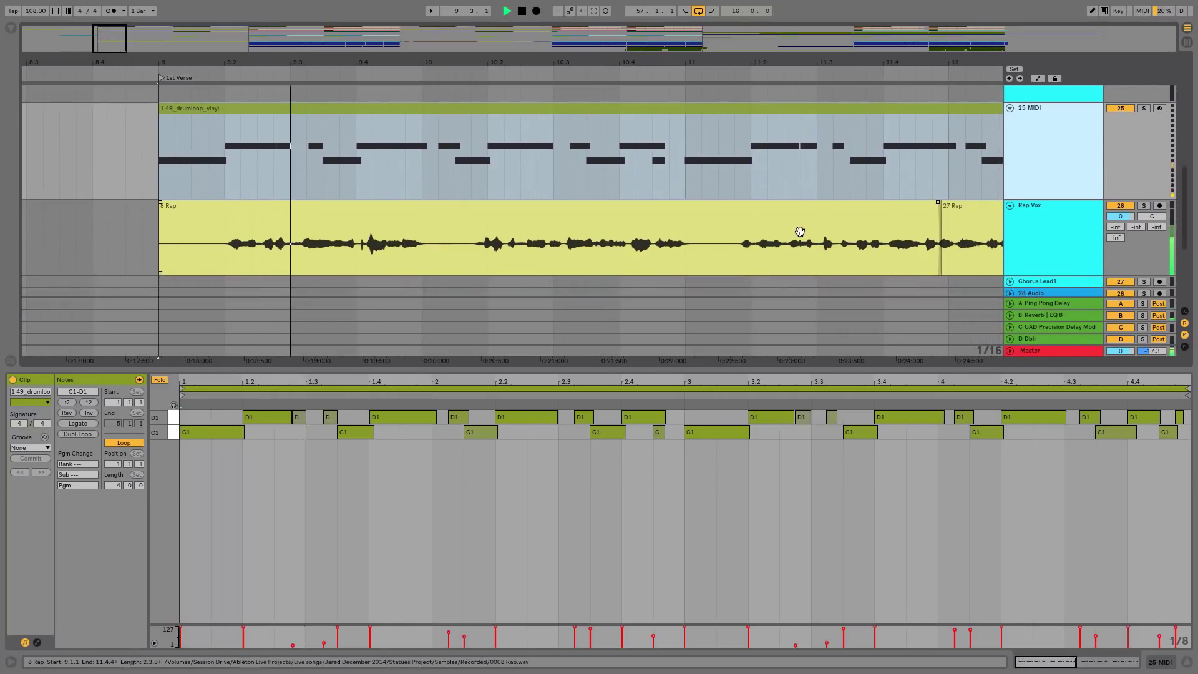
pyautogui.press('space')
pyautogui.click(349, 144)
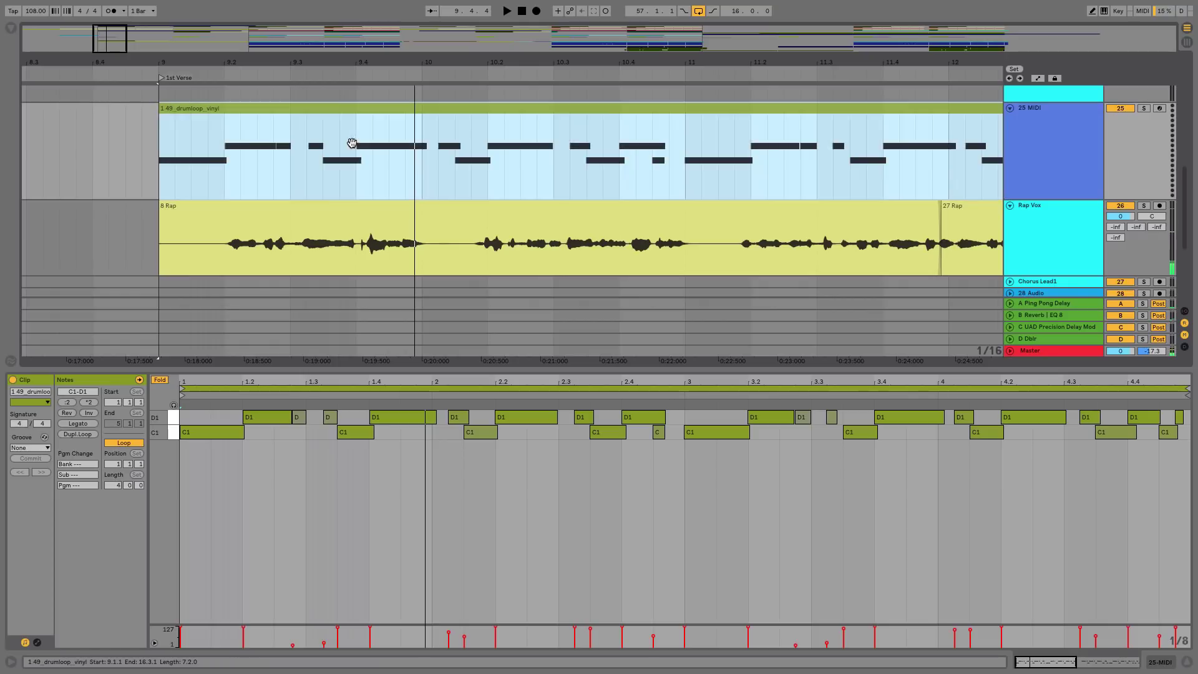
pyautogui.click(360, 239)
pyautogui.moveTo(360, 239); pyautogui.dragTo(419, 242)
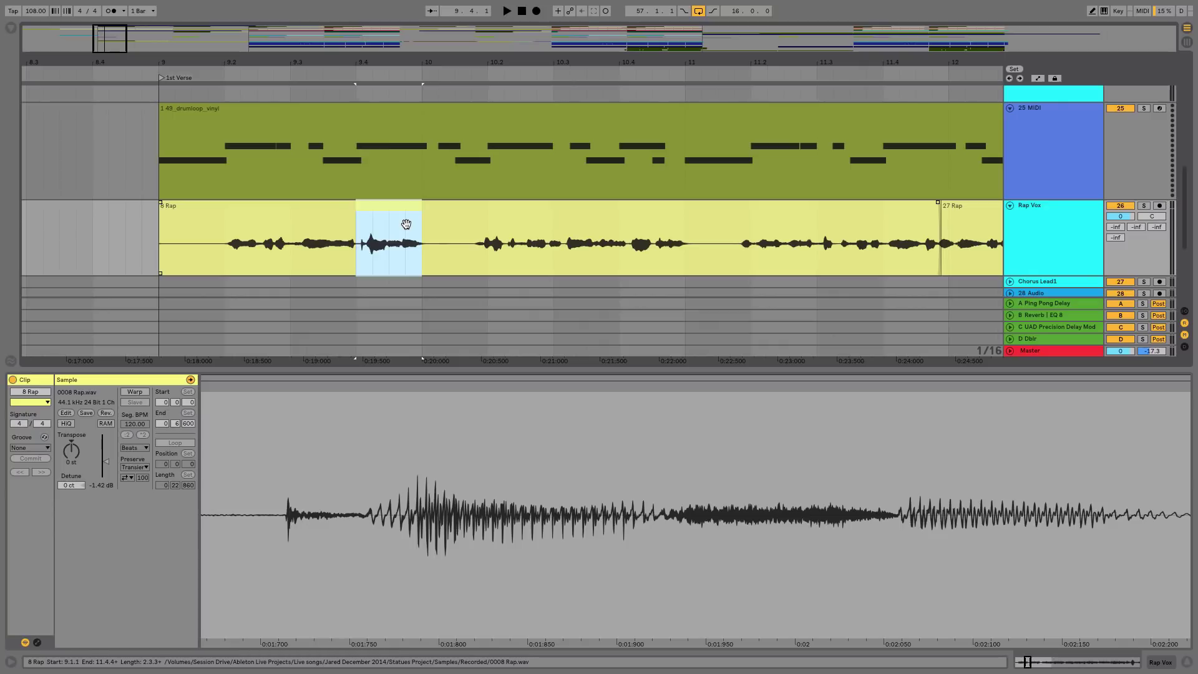
pyautogui.press('-')
pyautogui.press('-')
pyautogui.press('-')
pyautogui.press('-')
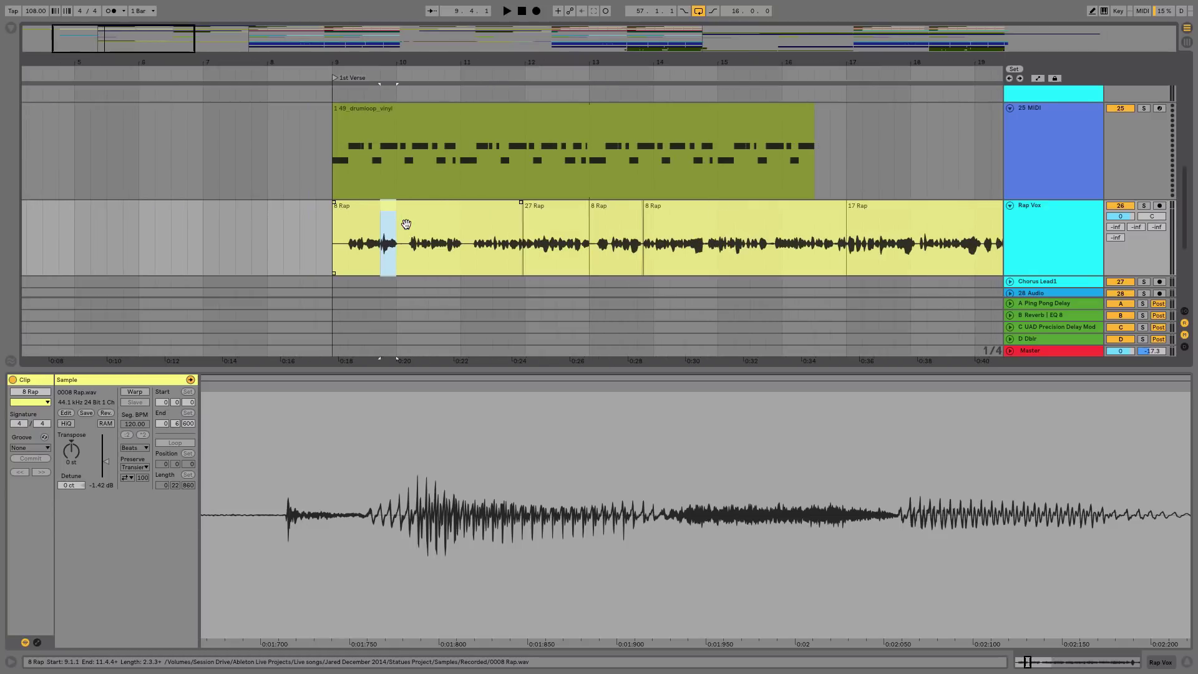
pyautogui.moveTo(521, 213); pyautogui.dragTo(500, 210)
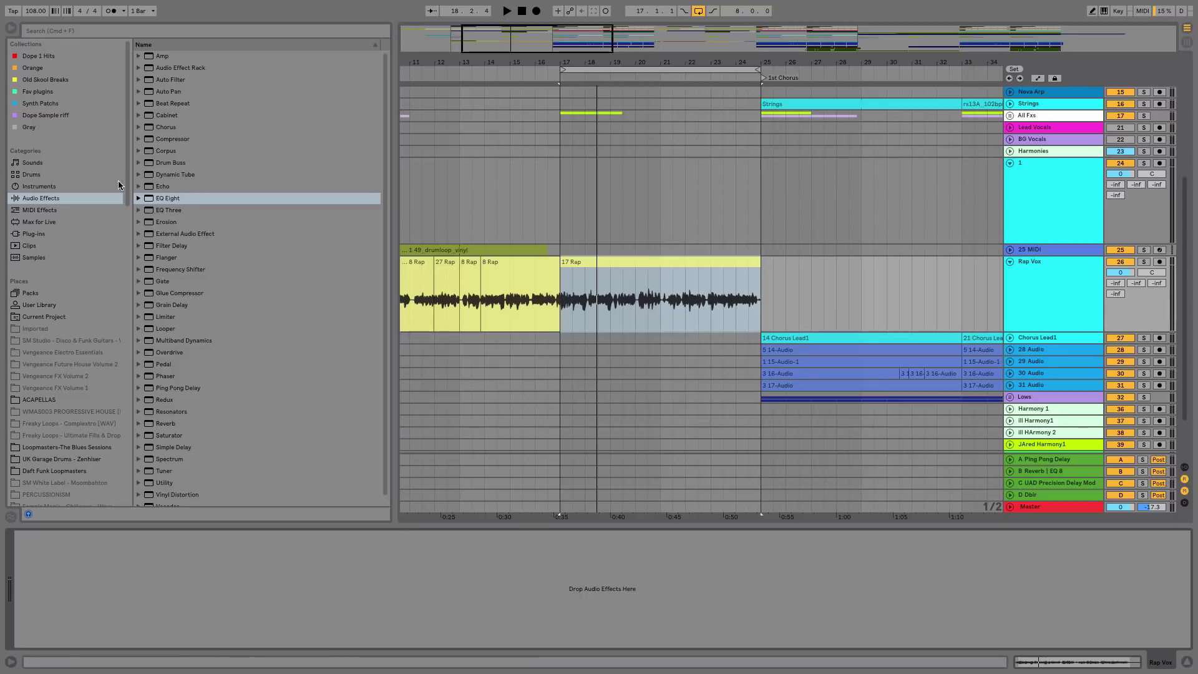
# - Add an EQ Eight to the Rap Vox track, enlarge its frequency display, and start playback of the vocal
pyautogui.moveTo(170, 201); pyautogui.dragTo(278, 572)
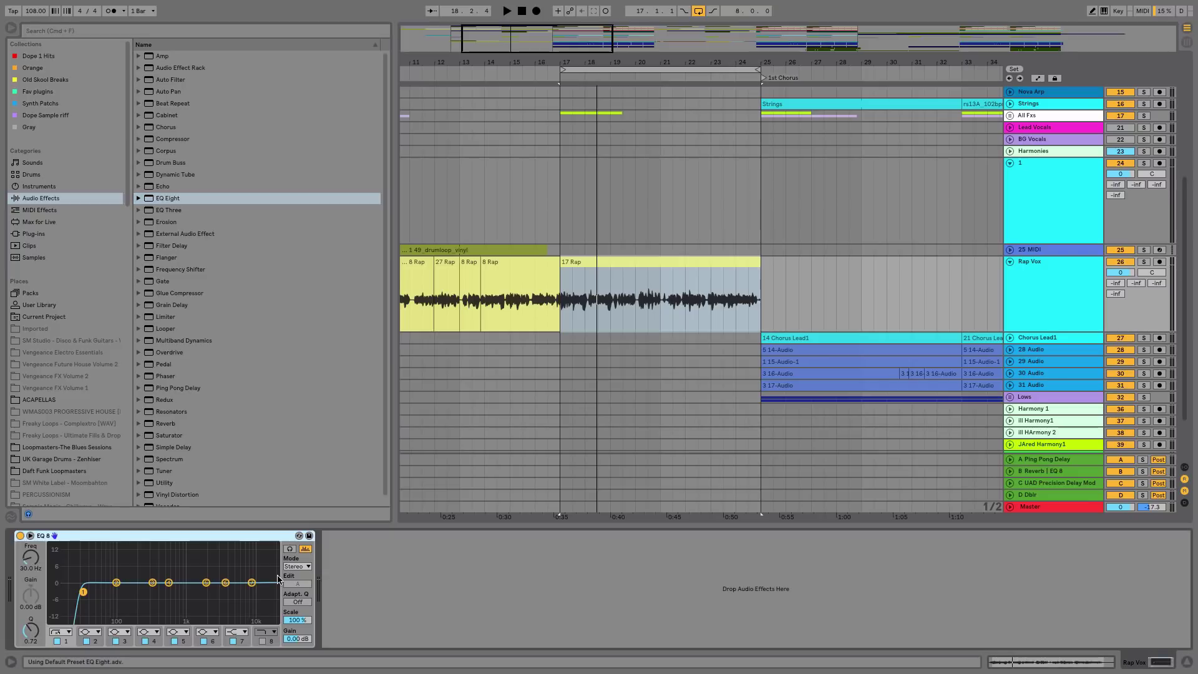
pyautogui.click(222, 555)
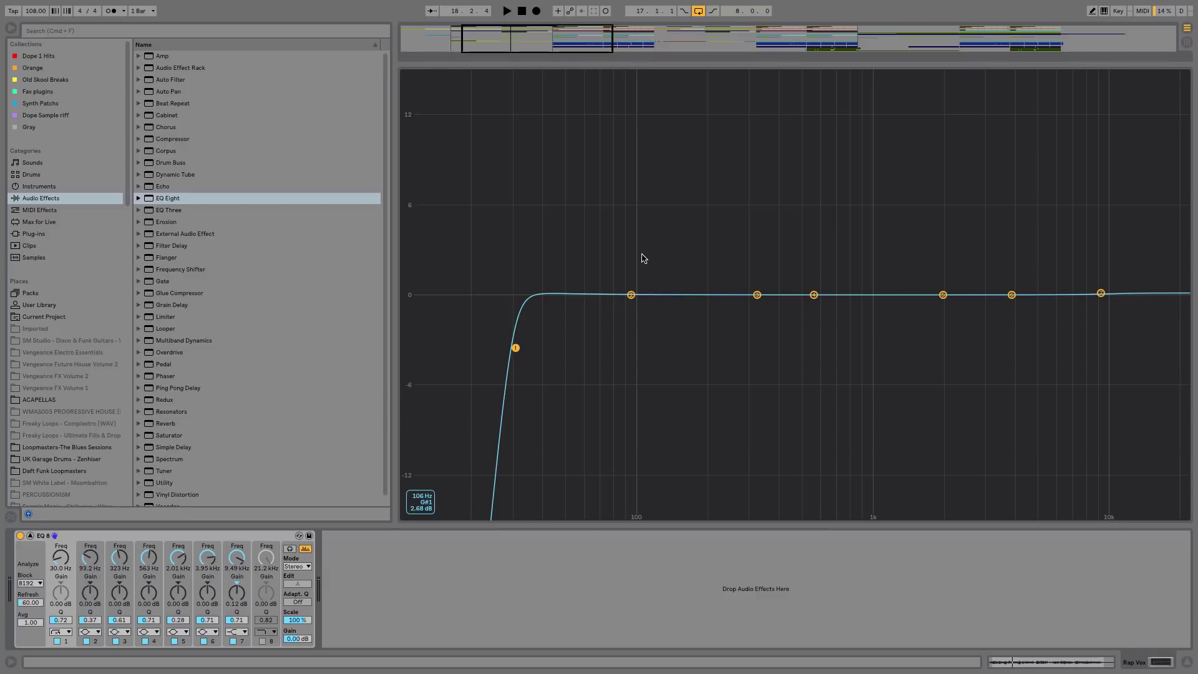
pyautogui.press('space')
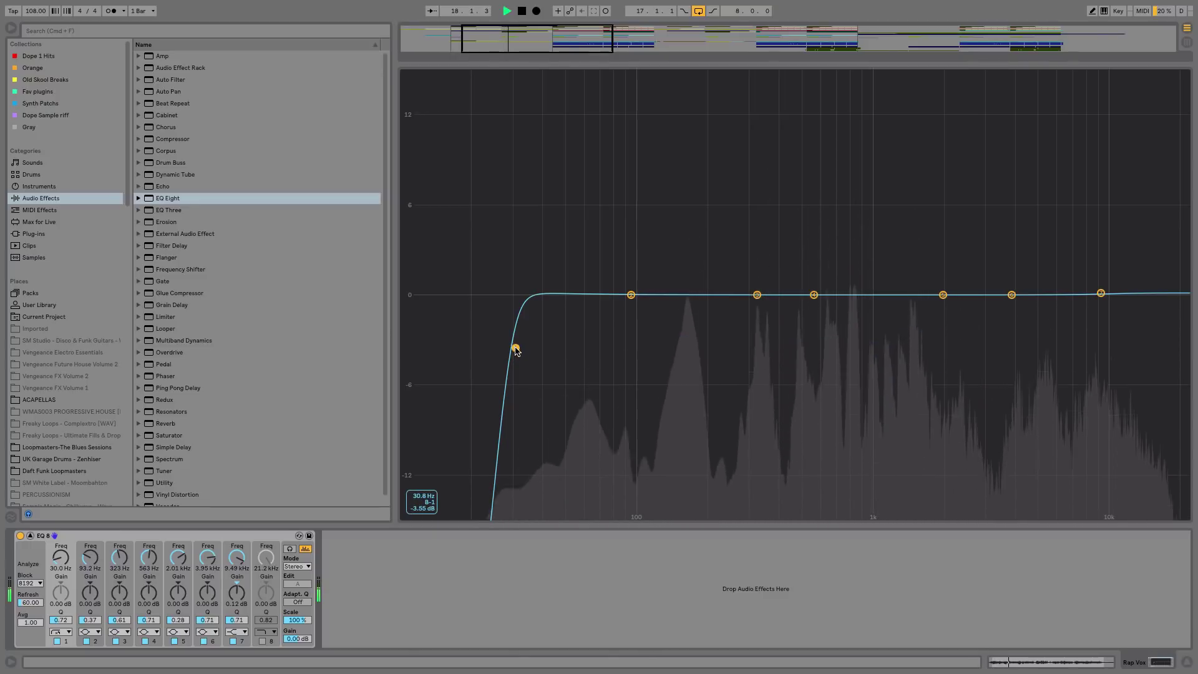
# - Sweep the EQ Eight's low-cut band 1 up to about 1.29 kHz, and settle it at 115 Hz while auditioning the vocal
pyautogui.moveTo(515, 351); pyautogui.dragTo(577, 351)
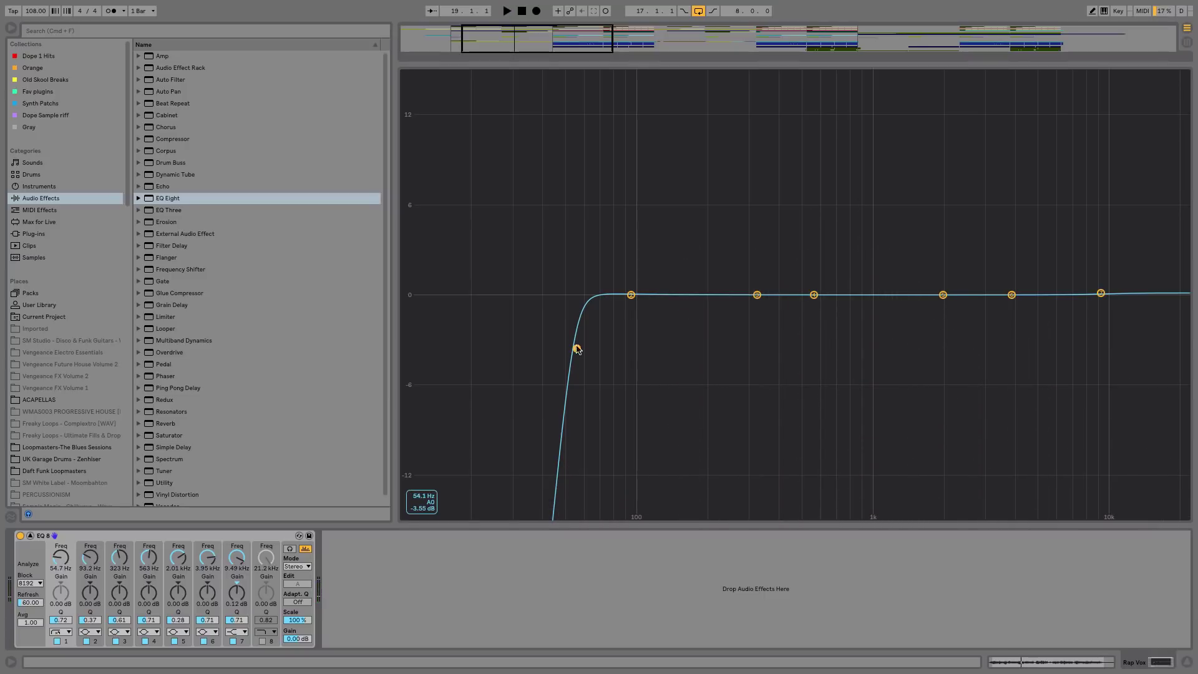
pyautogui.moveTo(578, 349); pyautogui.dragTo(898, 349)
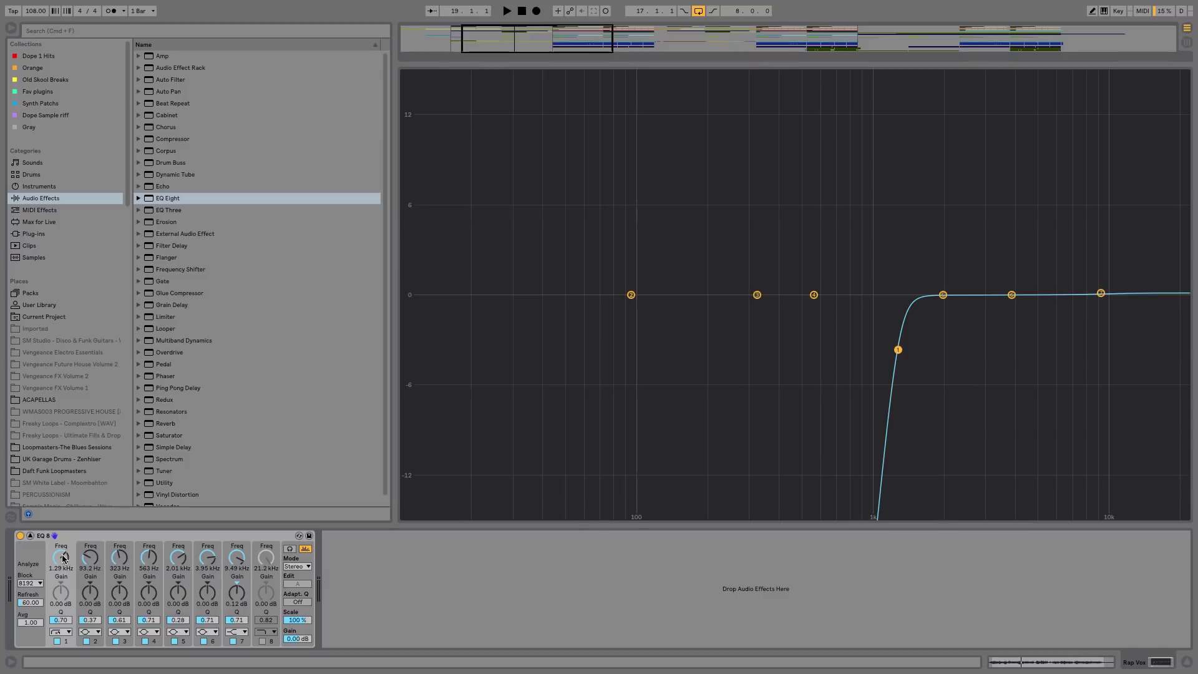
pyautogui.moveTo(63, 557)
pyautogui.mouseDown()
pyautogui.moveTo(63, 568)
pyautogui.moveTo(63, 542)
pyautogui.moveTo(63, 575)
pyautogui.mouseUp()
pyautogui.press('space')
pyautogui.moveTo(110, 487); pyautogui.dragTo(109, 489)
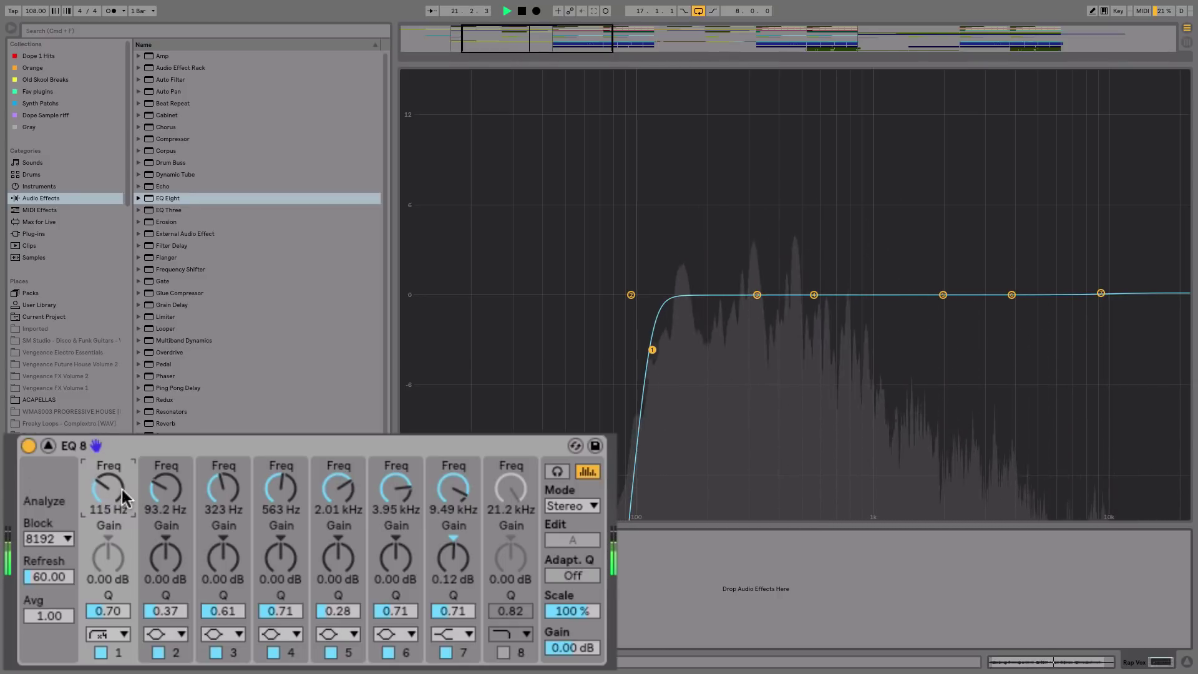
pyautogui.moveTo(111, 486); pyautogui.dragTo(111, 487)
pyautogui.press('space')
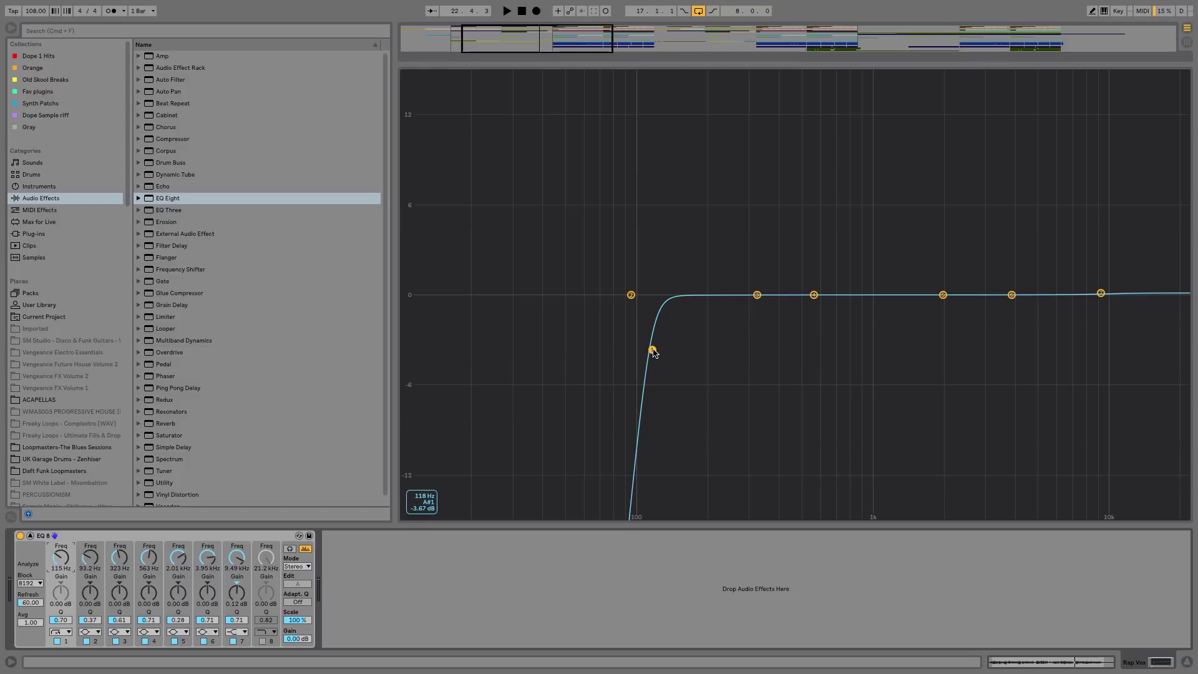
# - Shape EQ band 3 during playback into a narrow cut of -1.31 dB at 341 Hz with a Q of 2.14
pyautogui.click(756, 295)
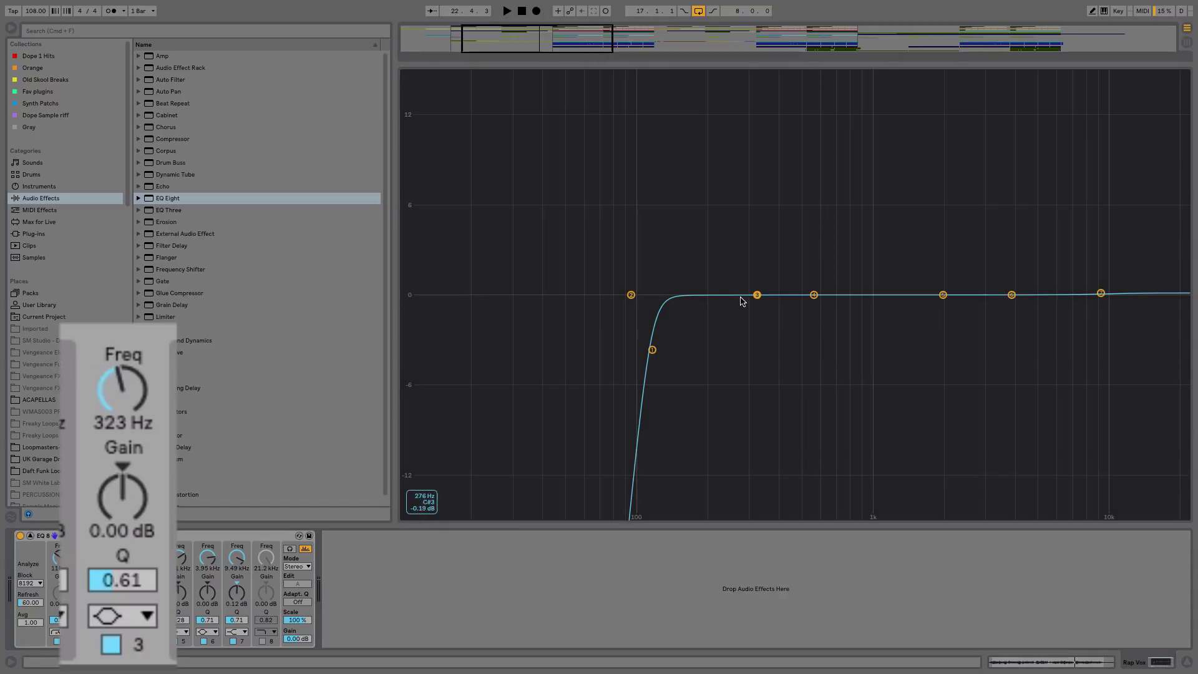
pyautogui.press('space')
pyautogui.moveTo(757, 294); pyautogui.dragTo(757, 245)
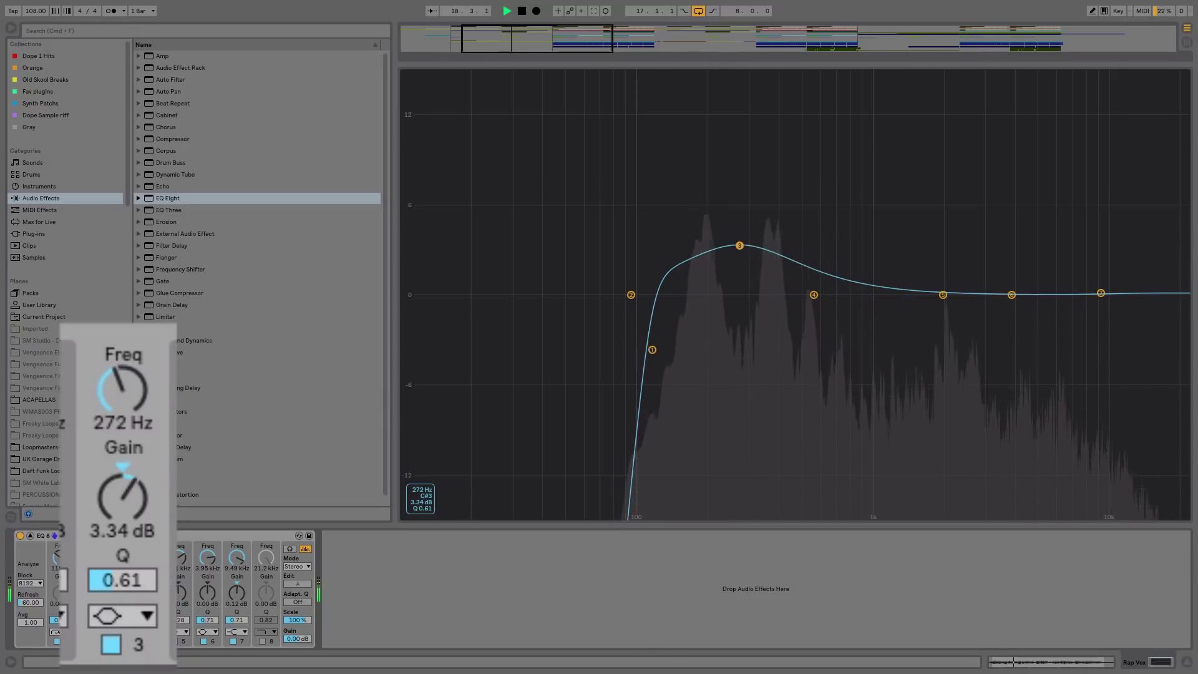
pyautogui.moveTo(739, 247); pyautogui.dragTo(758, 323)
pyautogui.scroll(3, 735, 307)
pyautogui.scroll(5, 734, 307)
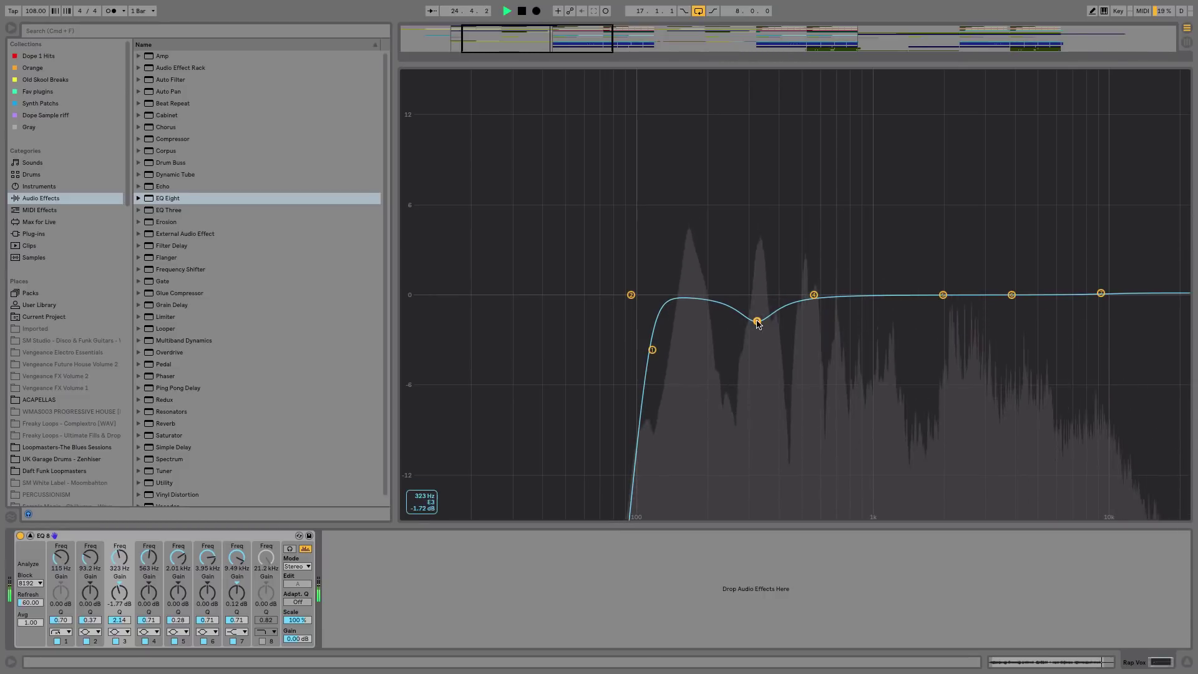
pyautogui.press('space')
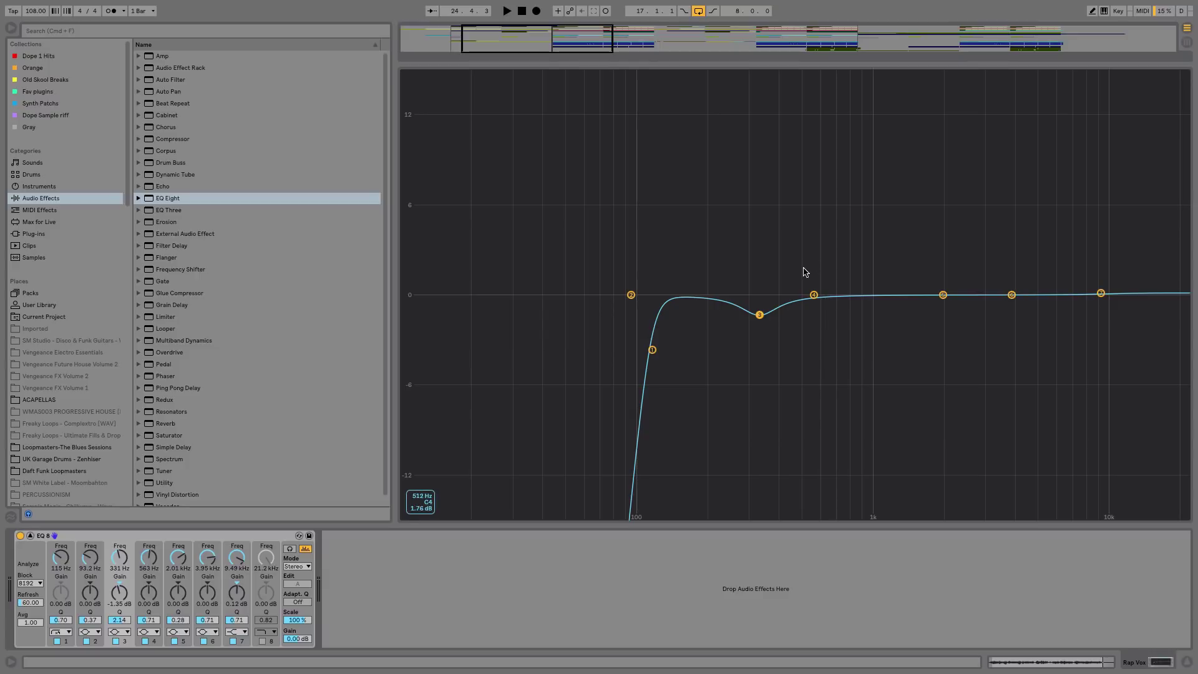
pyautogui.press('space')
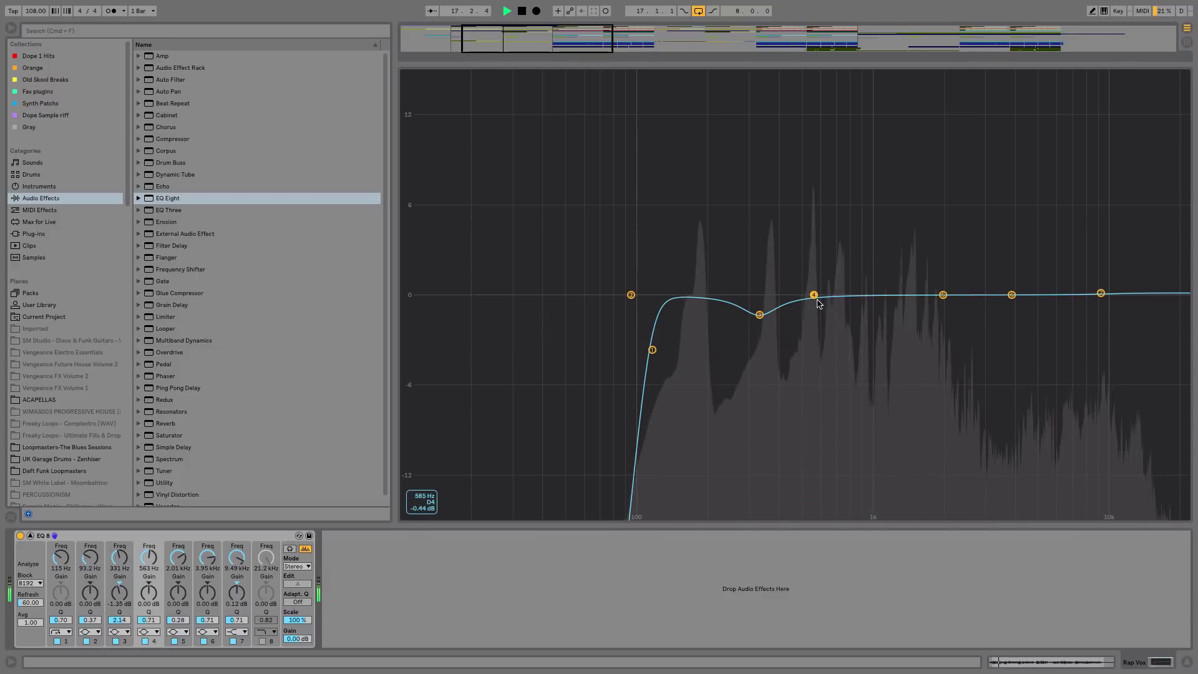
pyautogui.moveTo(759, 314); pyautogui.dragTo(763, 314)
# - Move EQ band 5 to 2.00 kHz, stop playback, and select bands 4 and 5 together
pyautogui.moveTo(943, 295)
pyautogui.mouseDown()
pyautogui.moveTo(934, 235)
pyautogui.moveTo(942, 294)
pyautogui.mouseUp()
pyautogui.press('space')
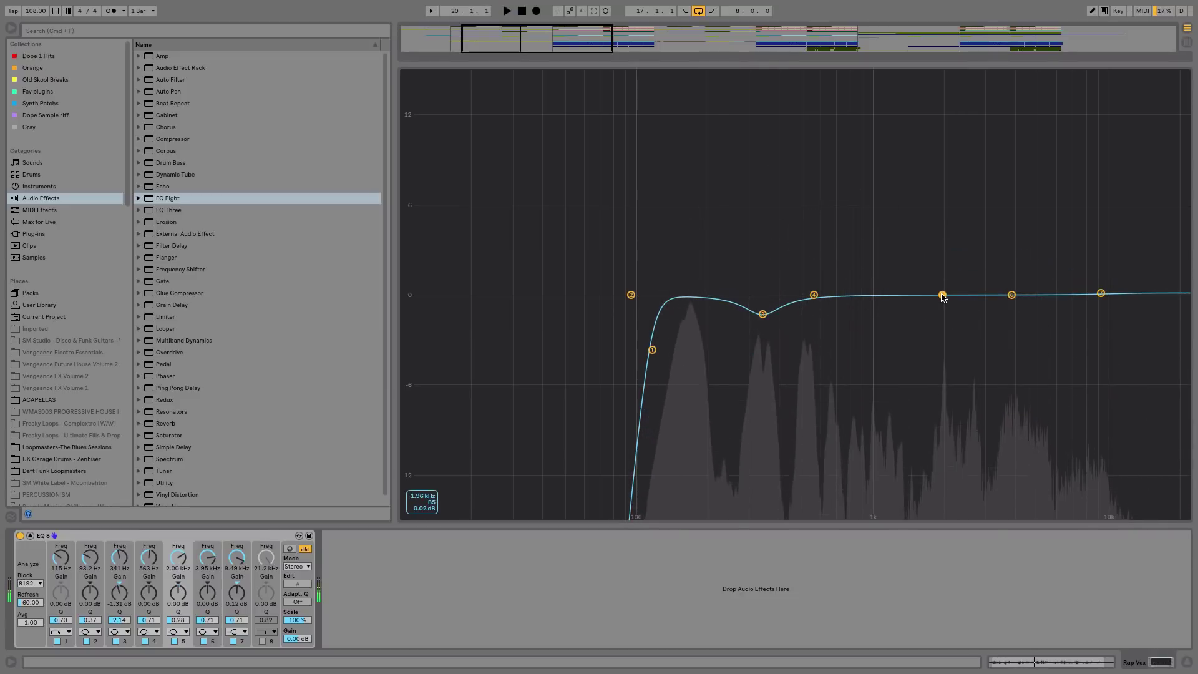
pyautogui.moveTo(958, 360)
pyautogui.mouseDown()
pyautogui.moveTo(995, 374)
pyautogui.moveTo(974, 371)
pyautogui.mouseUp()
pyautogui.moveTo(806, 253); pyautogui.dragTo(978, 362)
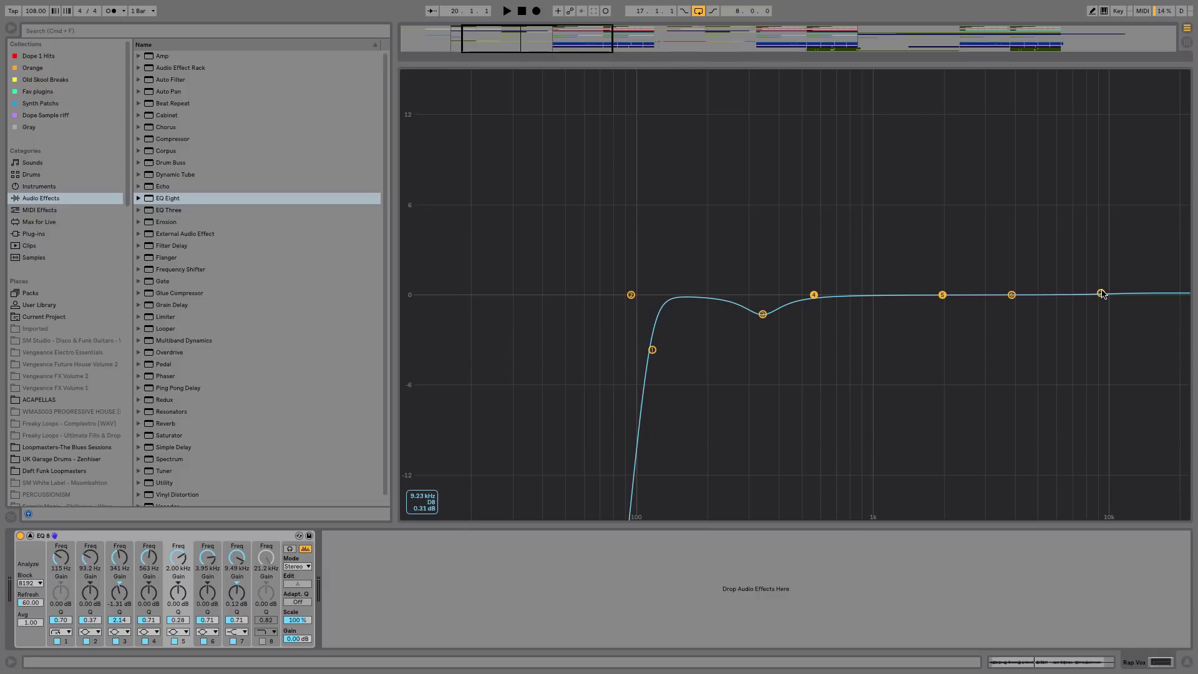
# - Boost the high-shelf band 7 by 2.70 dB at 8.45 kHz and band 6 by 2.15 dB at 4.71 kHz during playback
pyautogui.moveTo(1102, 294); pyautogui.dragTo(1093, 260)
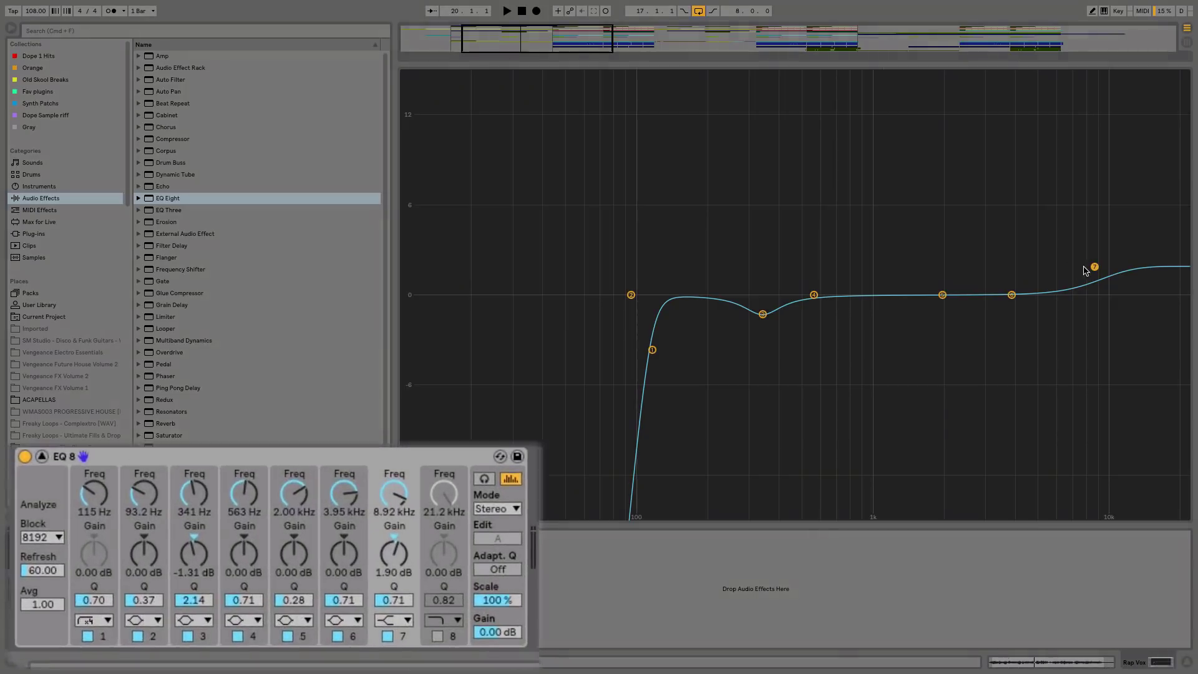
pyautogui.press('space')
pyautogui.moveTo(1094, 267); pyautogui.dragTo(1088, 255)
pyautogui.moveTo(1011, 294); pyautogui.dragTo(1029, 265)
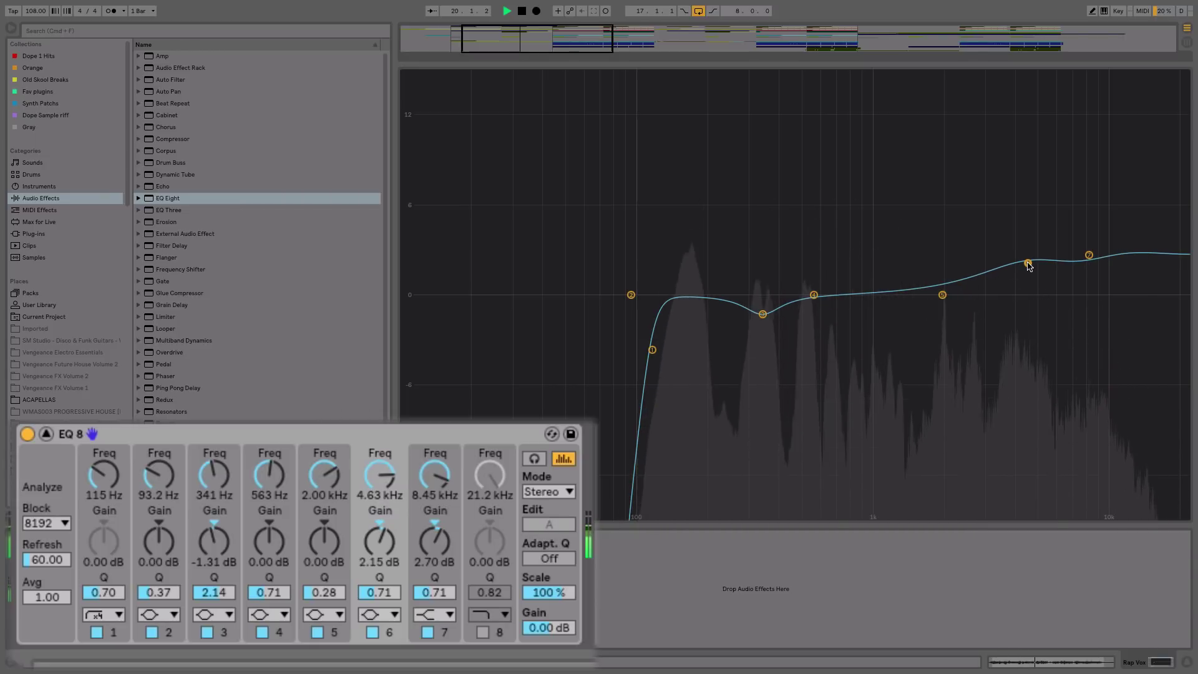
pyautogui.moveTo(1029, 265); pyautogui.dragTo(1031, 263)
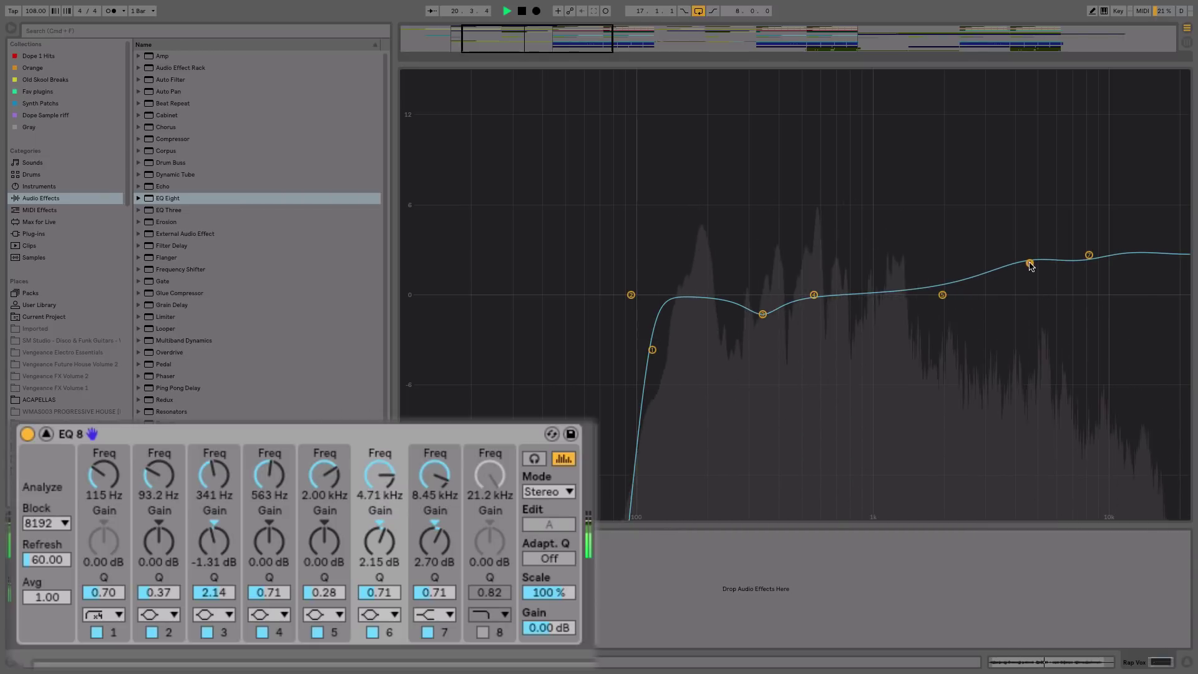
# - Return to the compact EQ Eight view and bypass and re-enable the EQ repeatedly to compare the vocal with and without it
pyautogui.click(938, 224)
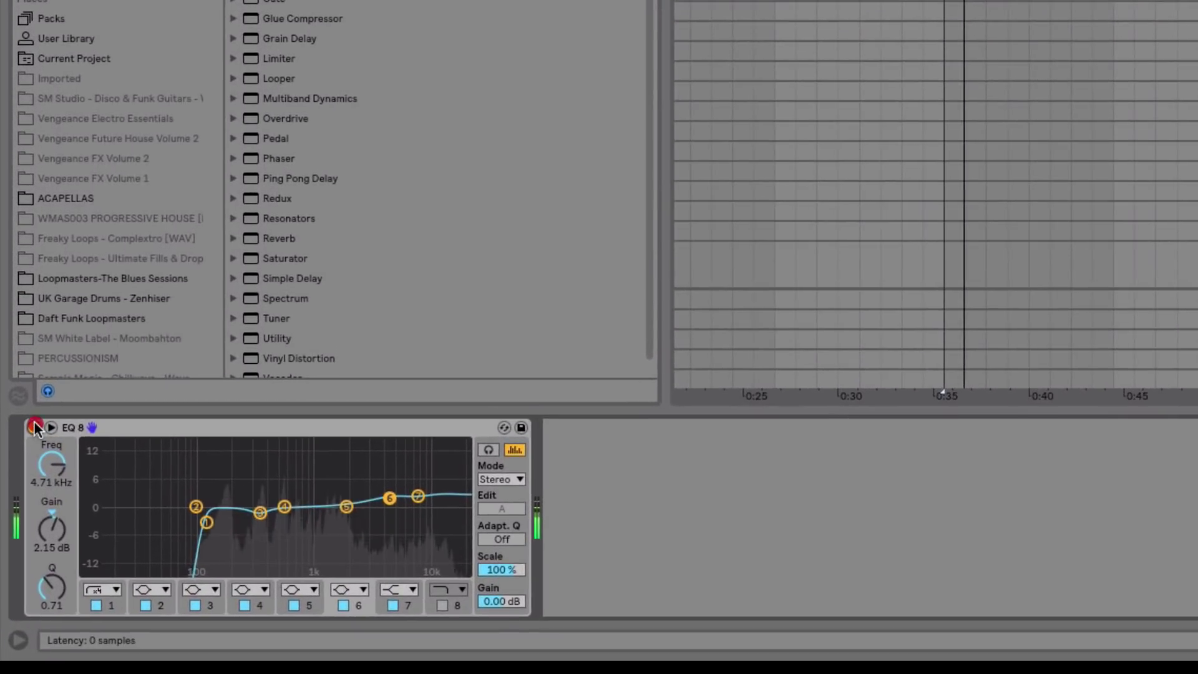
pyautogui.click(22, 520)
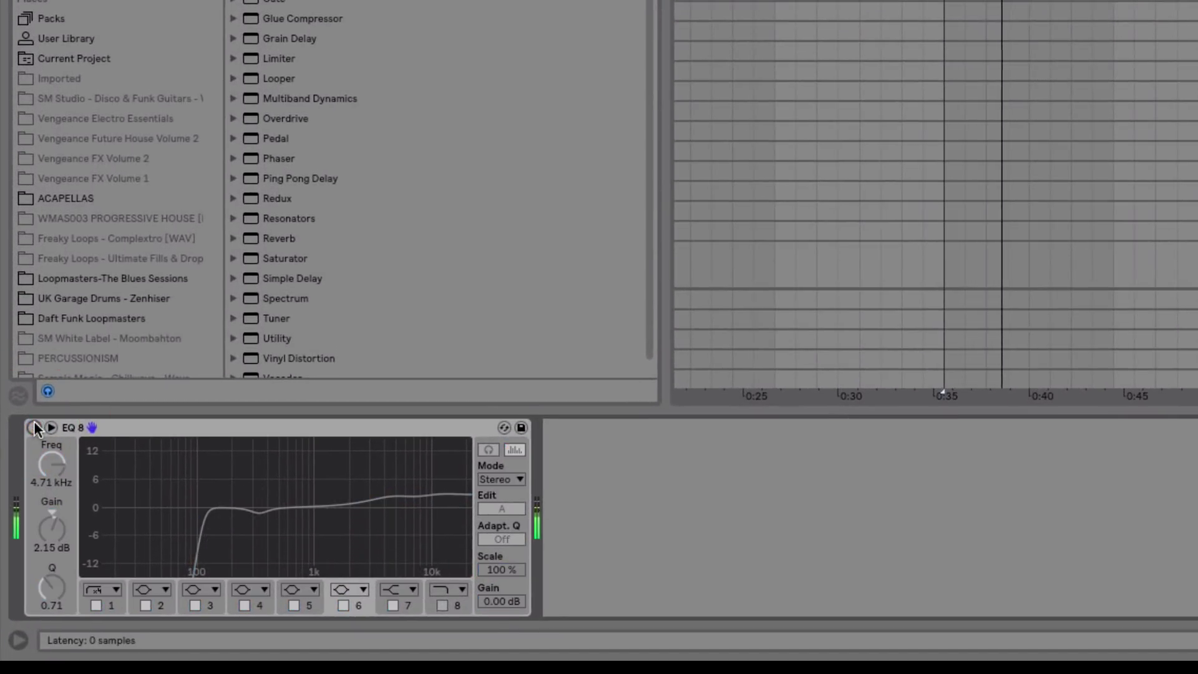
pyautogui.click(33, 427)
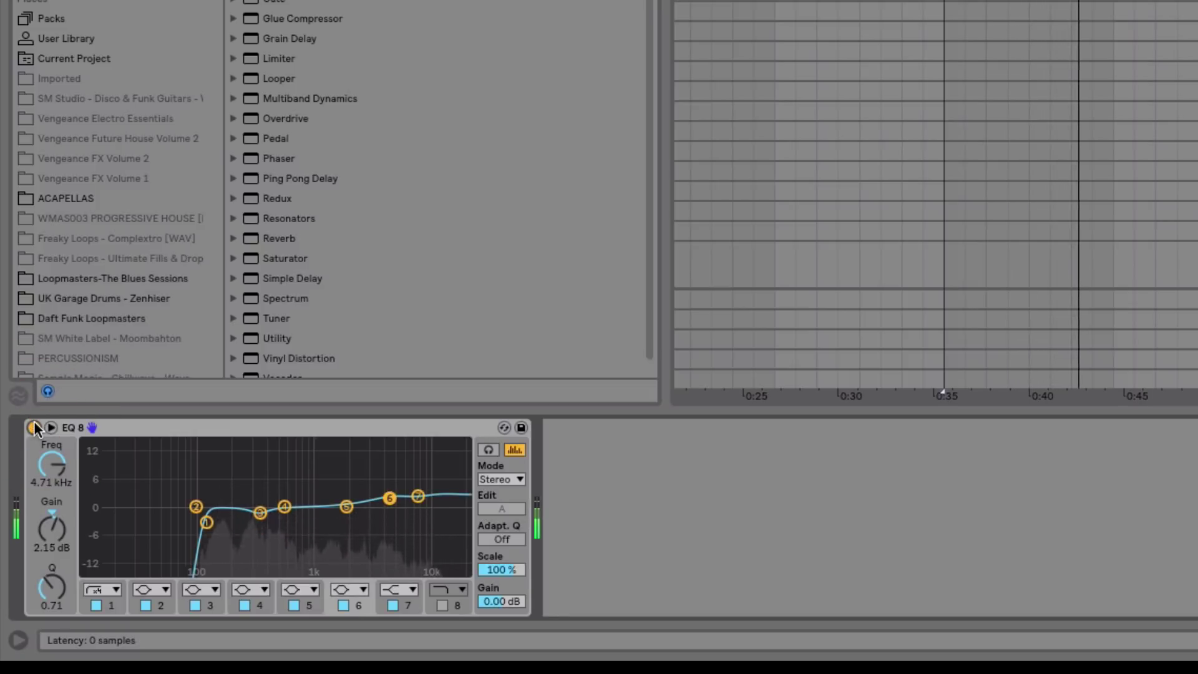
pyautogui.click(33, 427)
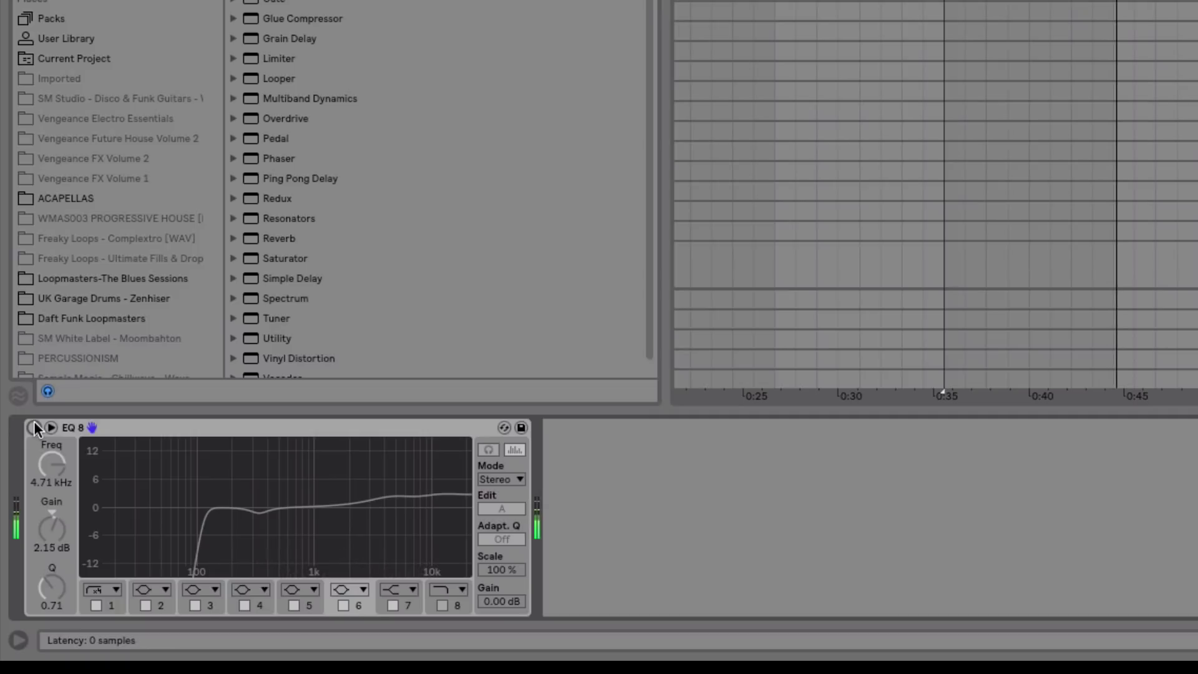
pyautogui.click(34, 428)
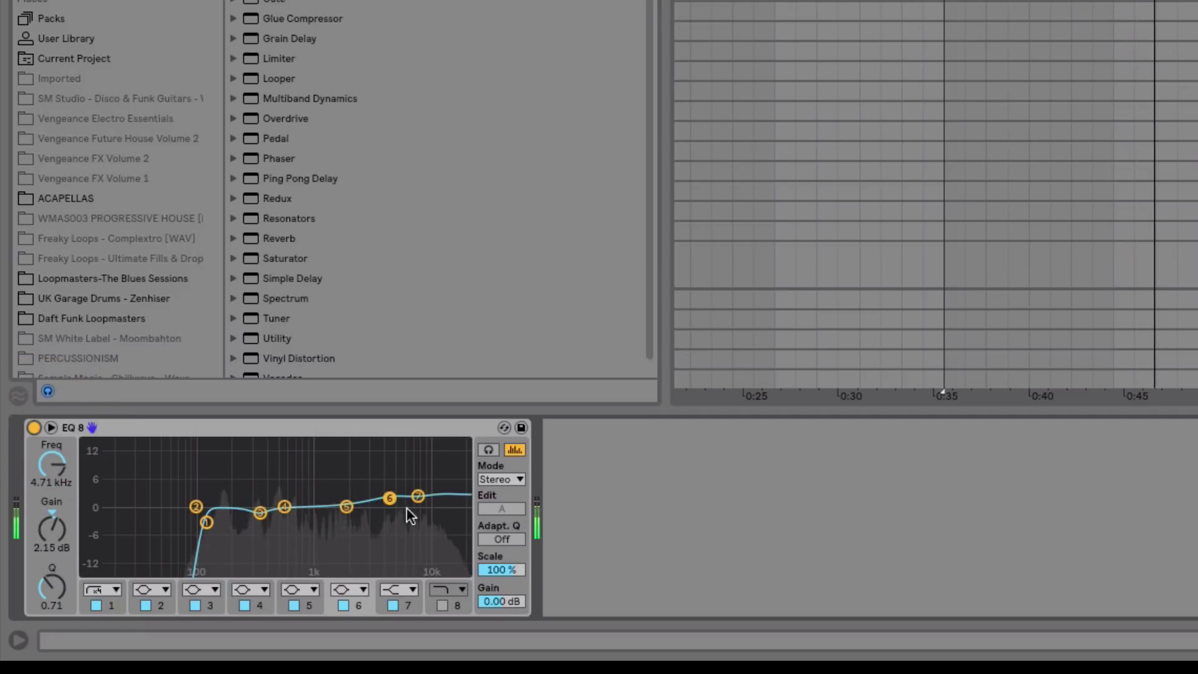
# - Raise the high-shelf band 7 to 4.59 dB at 7.91 kHz and compare the EQ bypassed and active
pyautogui.moveTo(419, 498); pyautogui.dragTo(414, 485)
pyautogui.click(33, 427)
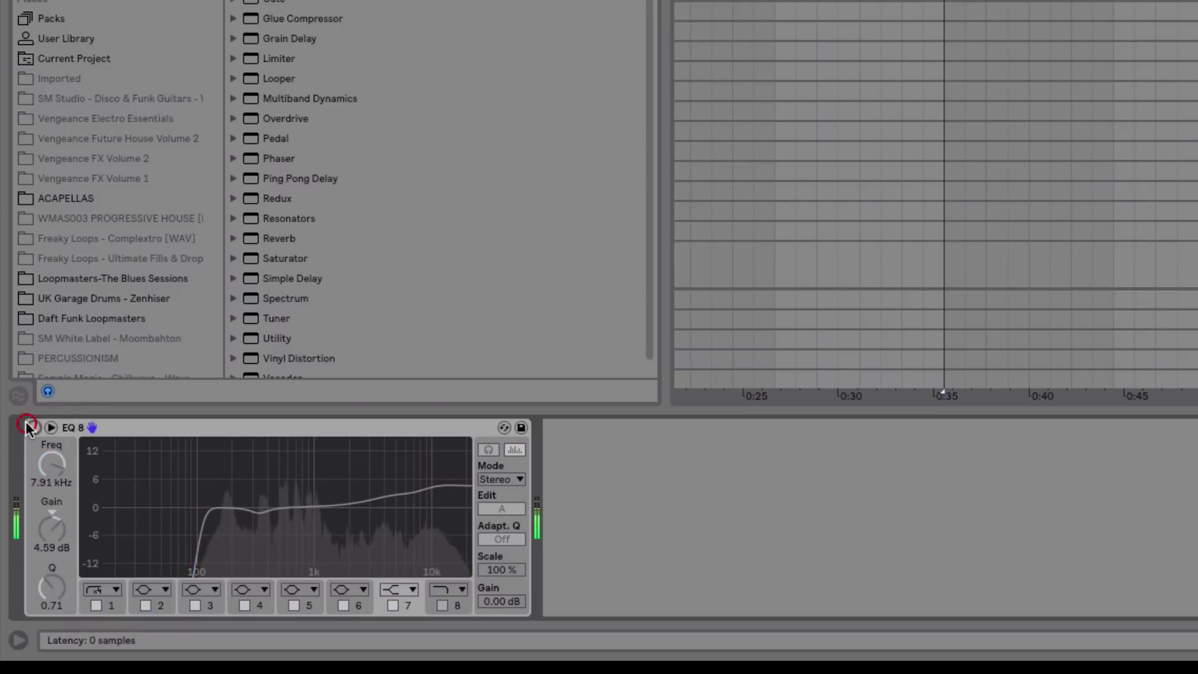
pyautogui.click(34, 427)
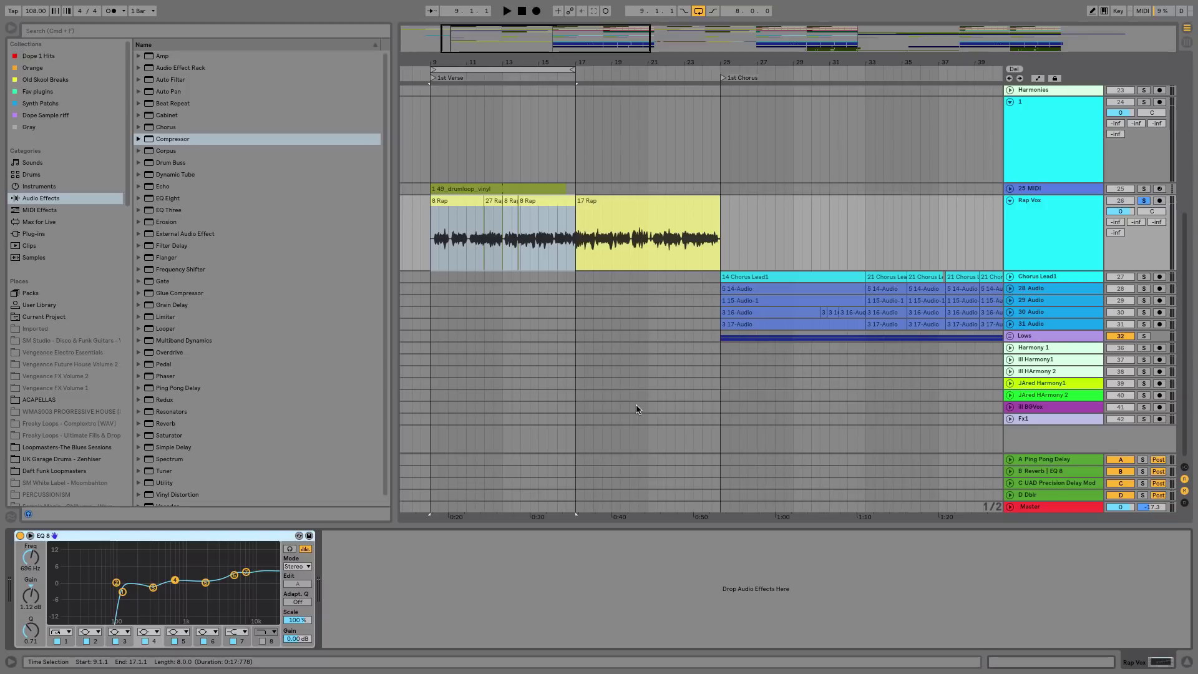
# - Add a Compressor after the EQ Eight with Makeup turned off and save it as the default preset
pyautogui.click(169, 142)
pyautogui.moveTo(372, 564); pyautogui.dragTo(374, 564)
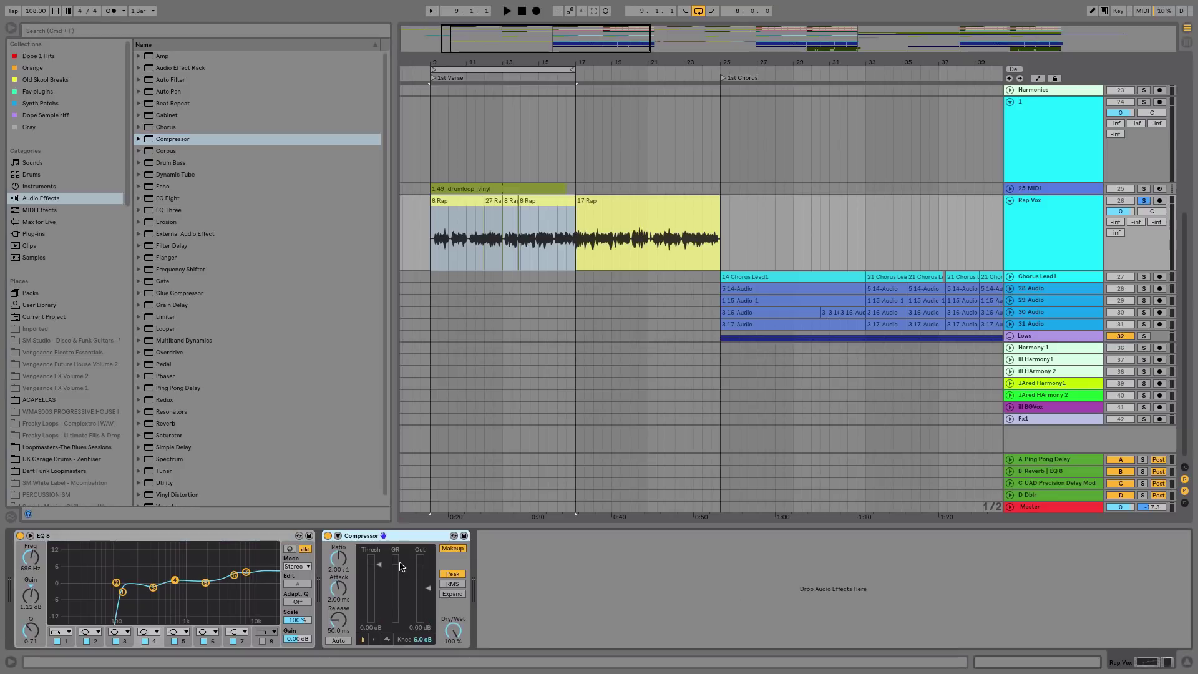
pyautogui.click(449, 549)
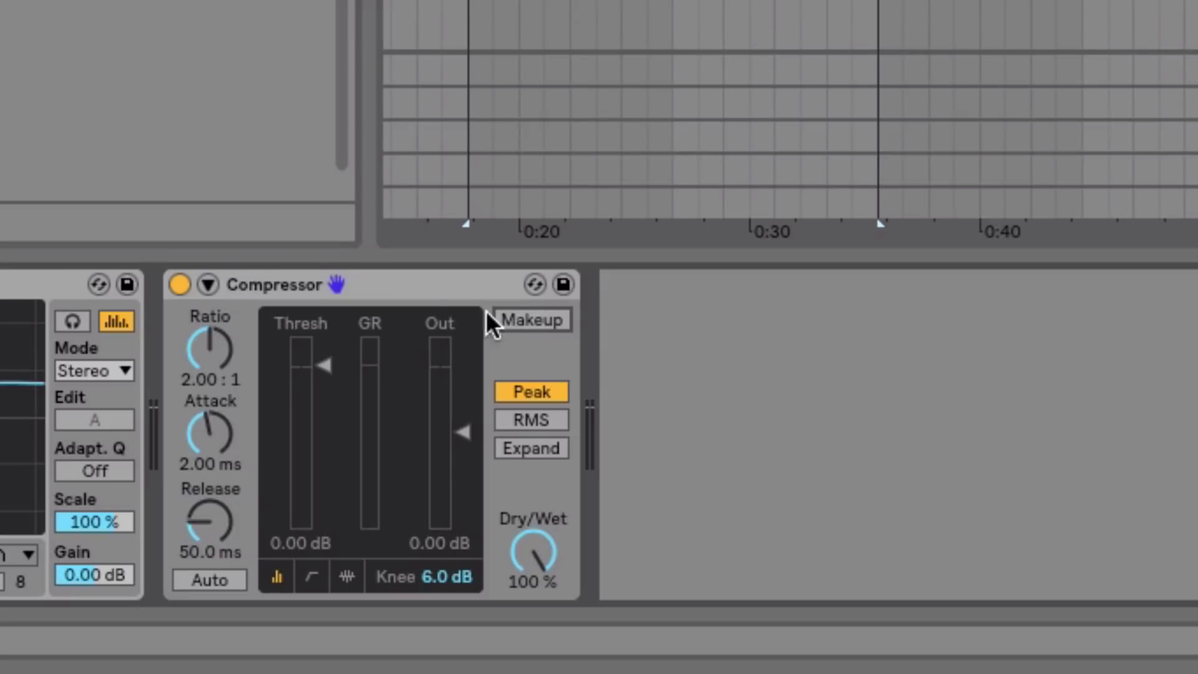
pyautogui.rightClick(458, 281)
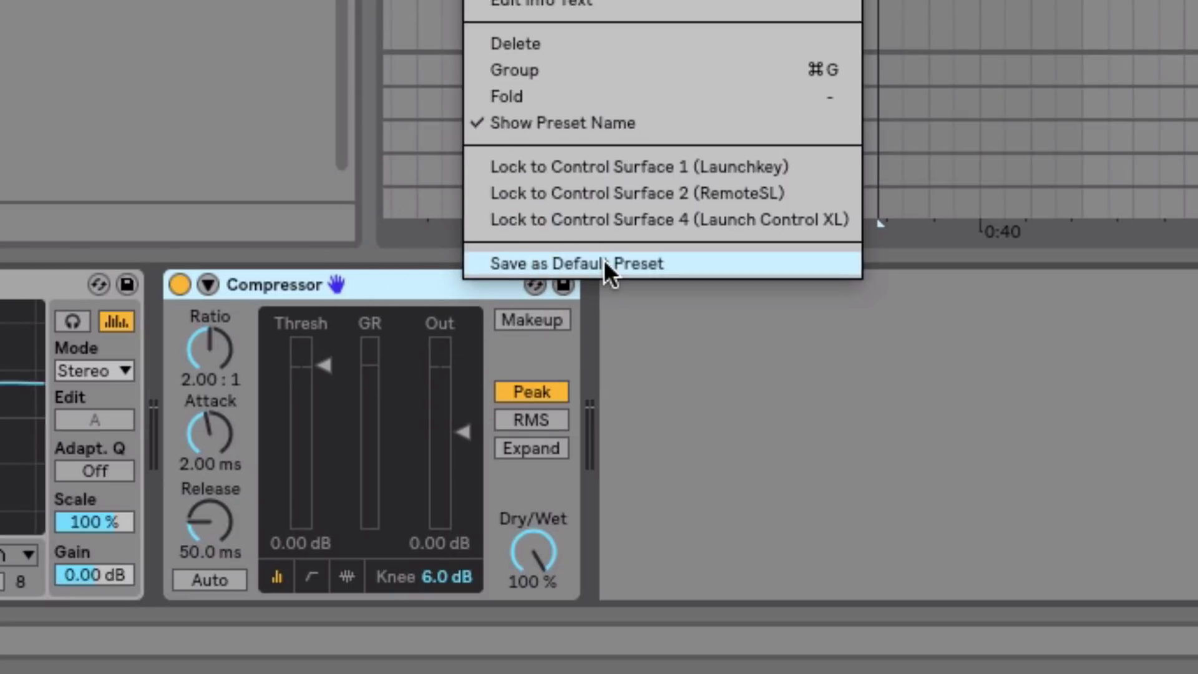
pyautogui.click(604, 259)
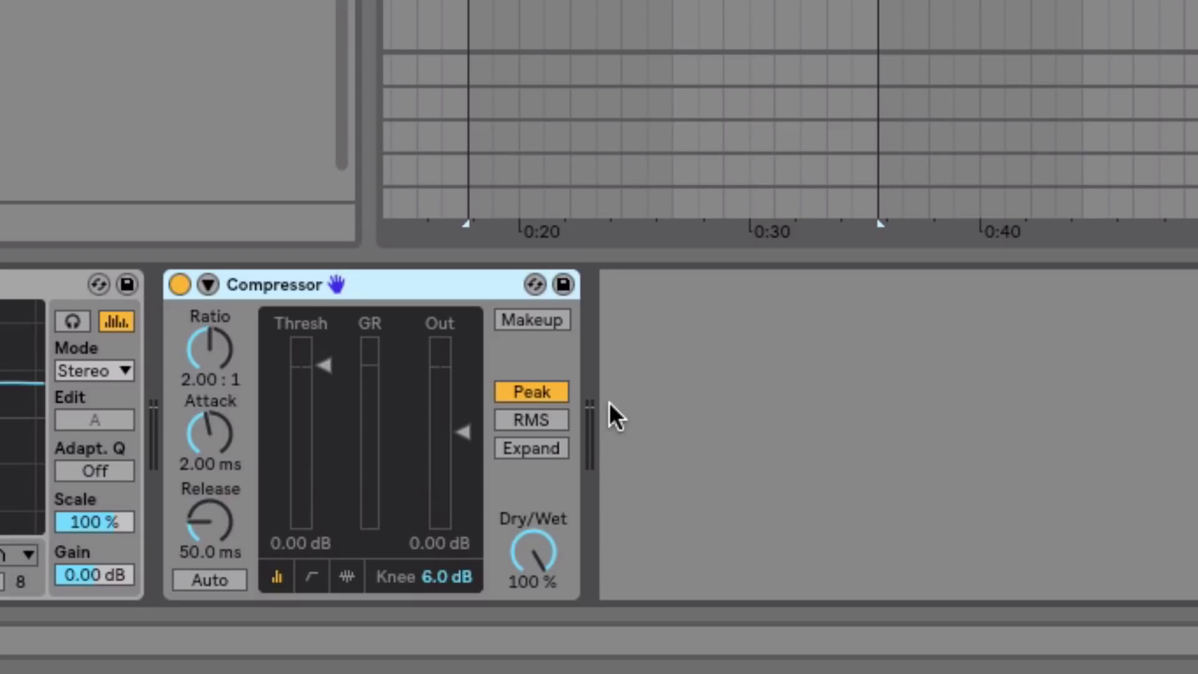
# - Show the Compressor's activity view and lower the threshold to -24.1 dB while playing the vocal
pyautogui.click(347, 569)
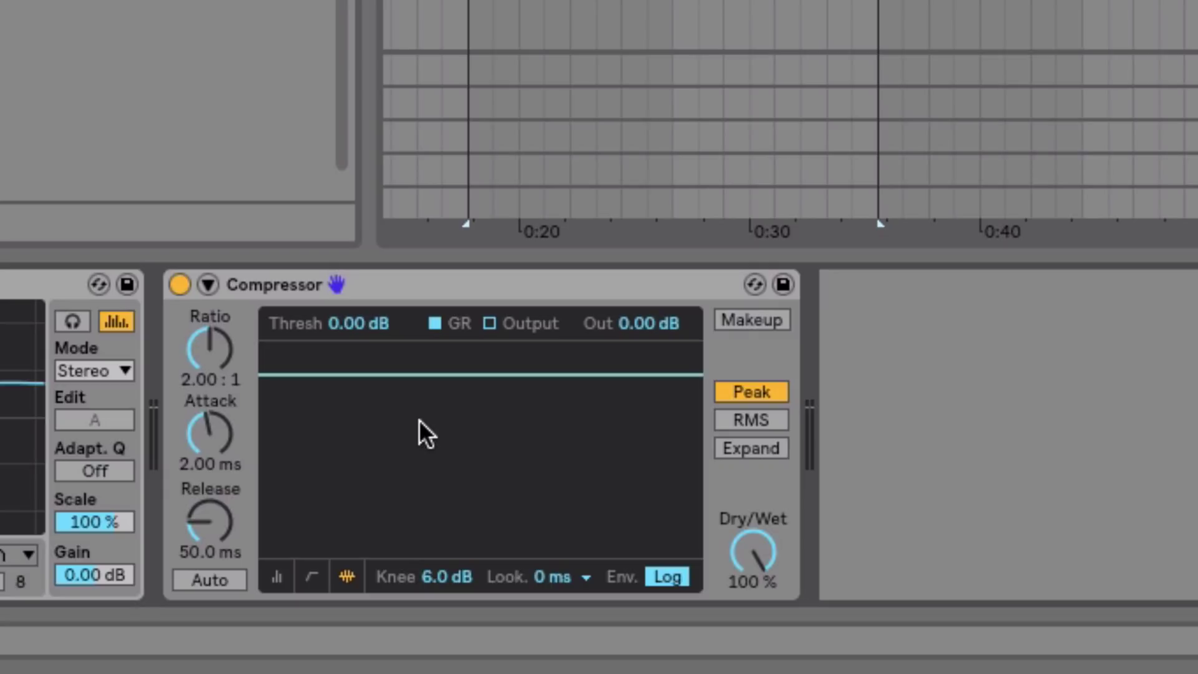
pyautogui.press('space')
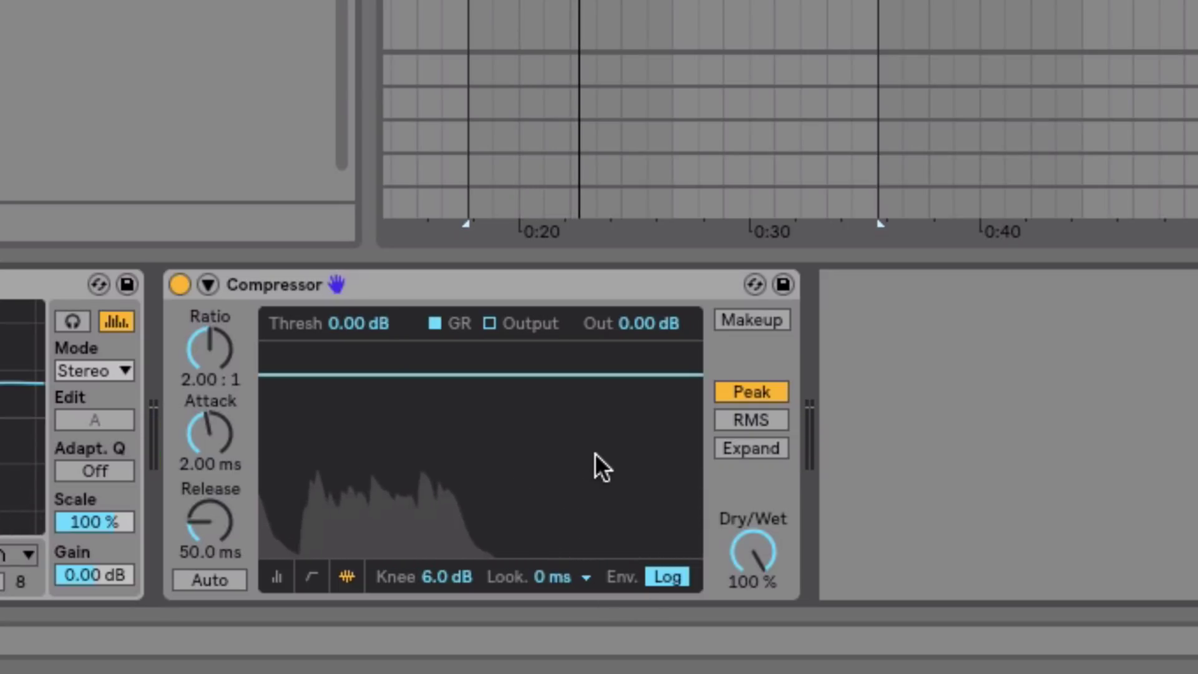
pyautogui.moveTo(444, 375); pyautogui.dragTo(443, 497)
pyautogui.press('space')
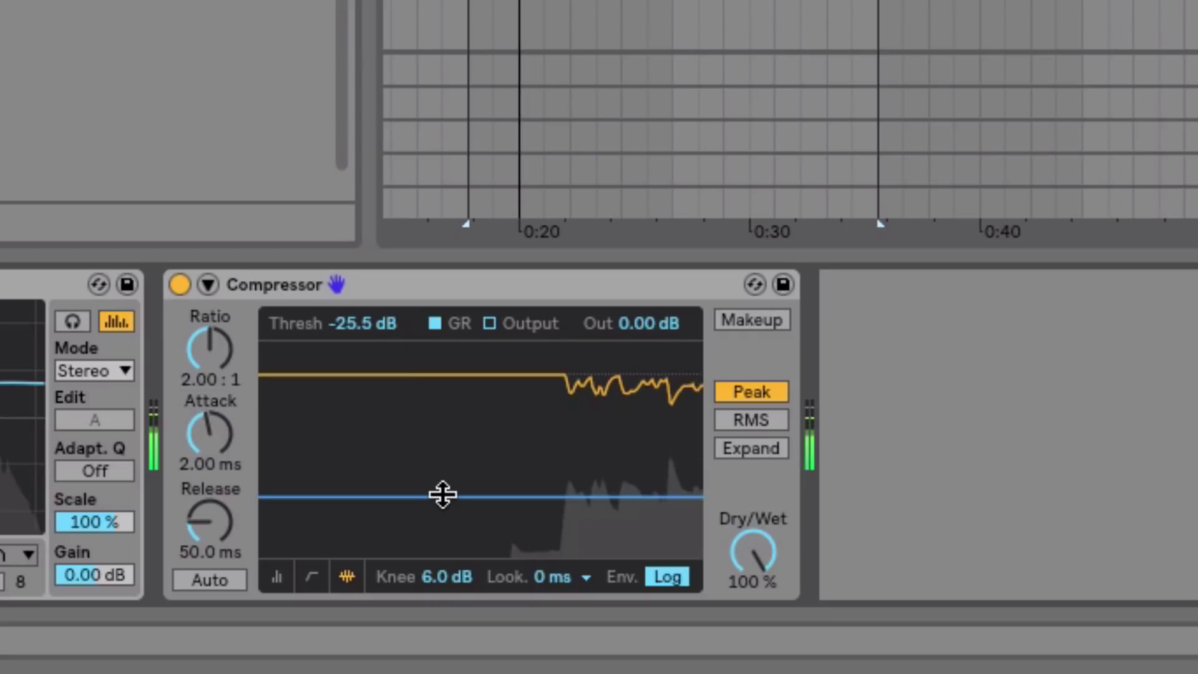
pyautogui.moveTo(443, 495); pyautogui.dragTo(442, 492)
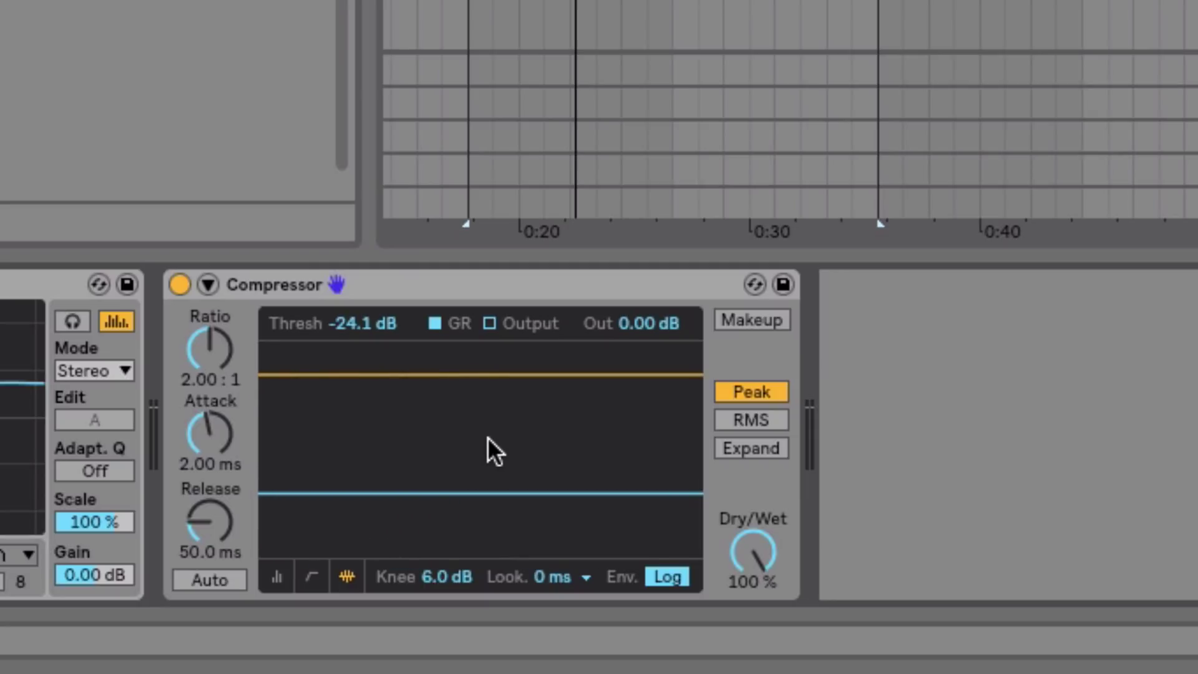
# - Try Compressor attack times of 0.10 ms and 3.16 ms on the vocal, and set the attack to 0.01 ms and audition it
pyautogui.press('space')
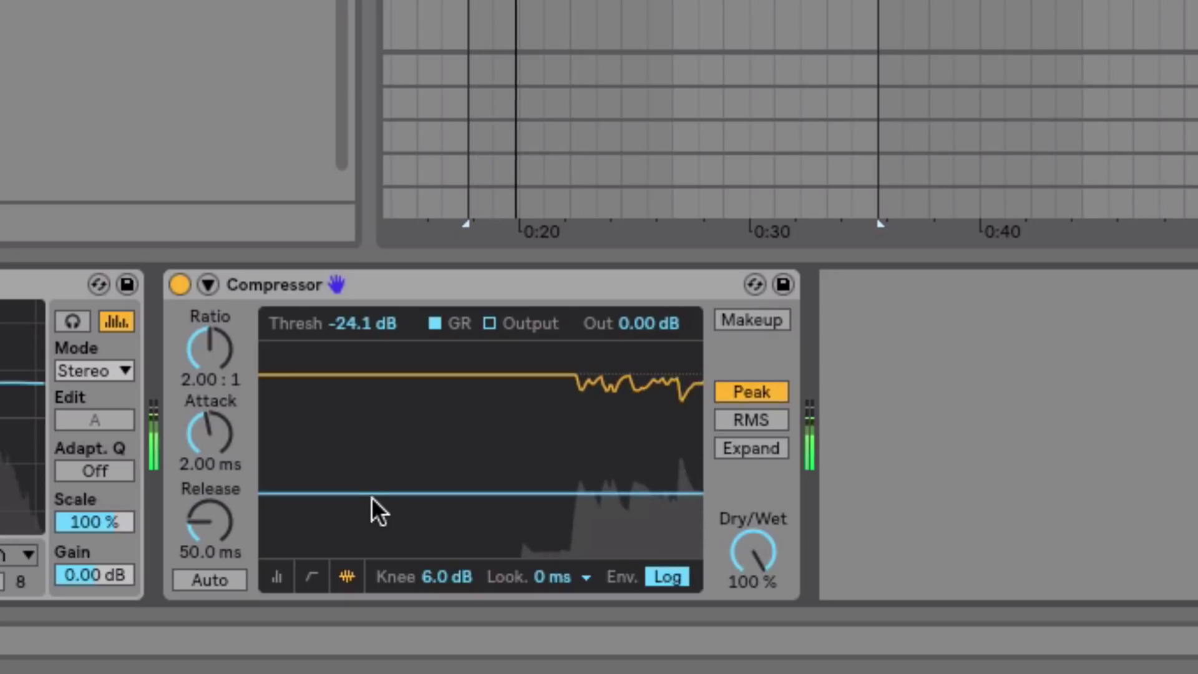
pyautogui.moveTo(205, 435); pyautogui.dragTo(206, 456)
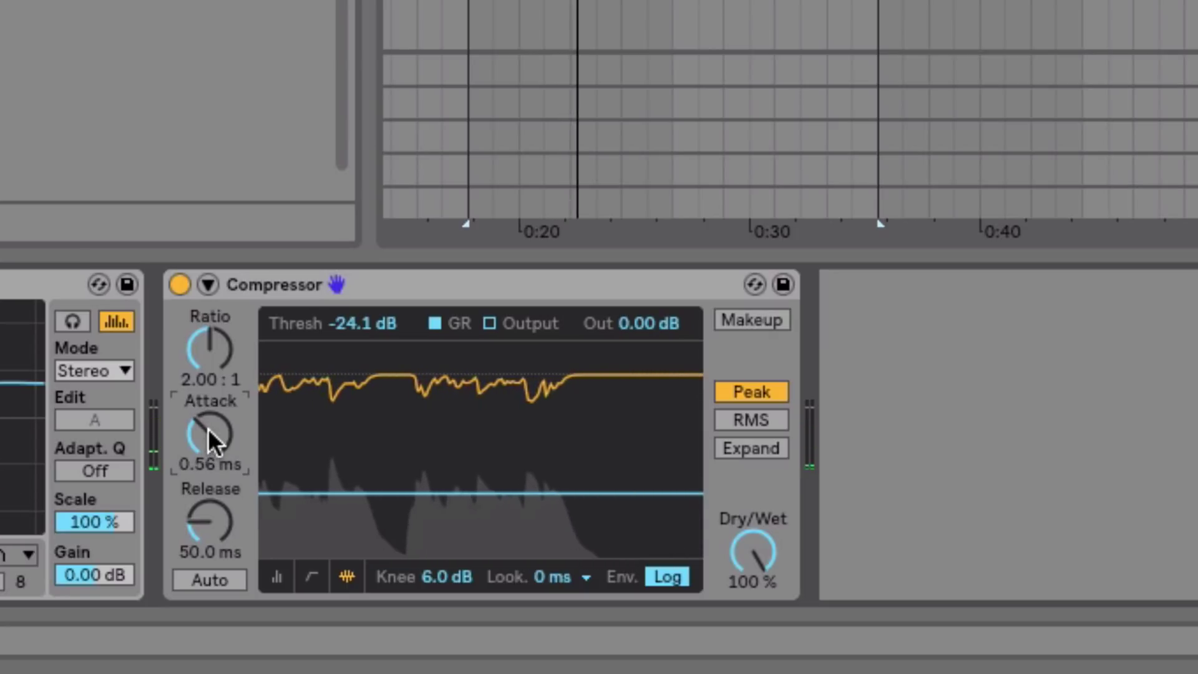
pyautogui.moveTo(208, 428); pyautogui.dragTo(208, 455)
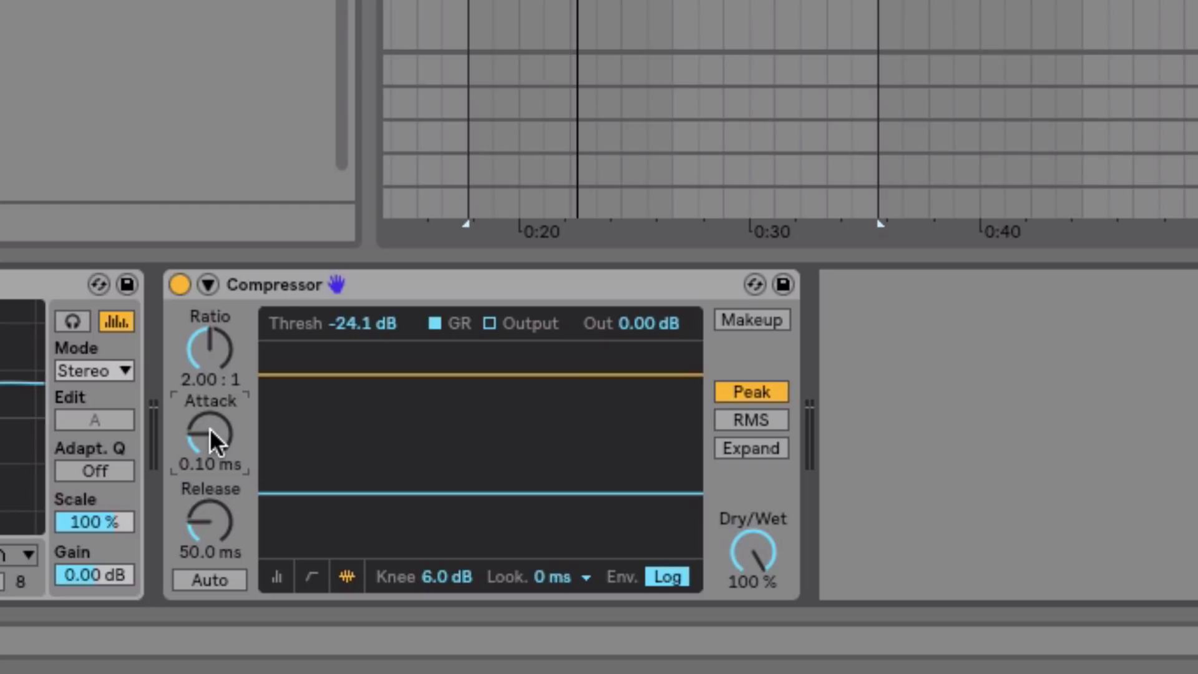
pyautogui.moveTo(210, 428); pyautogui.dragTo(210, 437)
pyautogui.moveTo(219, 441); pyautogui.dragTo(219, 437)
pyautogui.press('space')
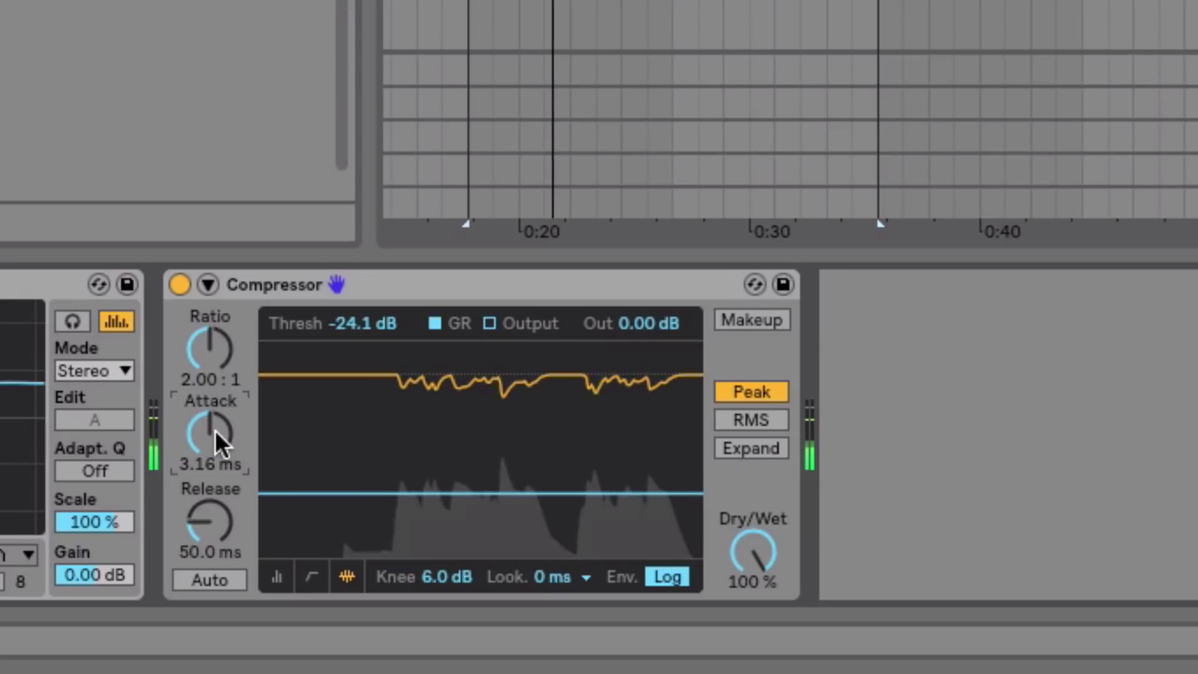
pyautogui.moveTo(215, 430); pyautogui.dragTo(216, 474)
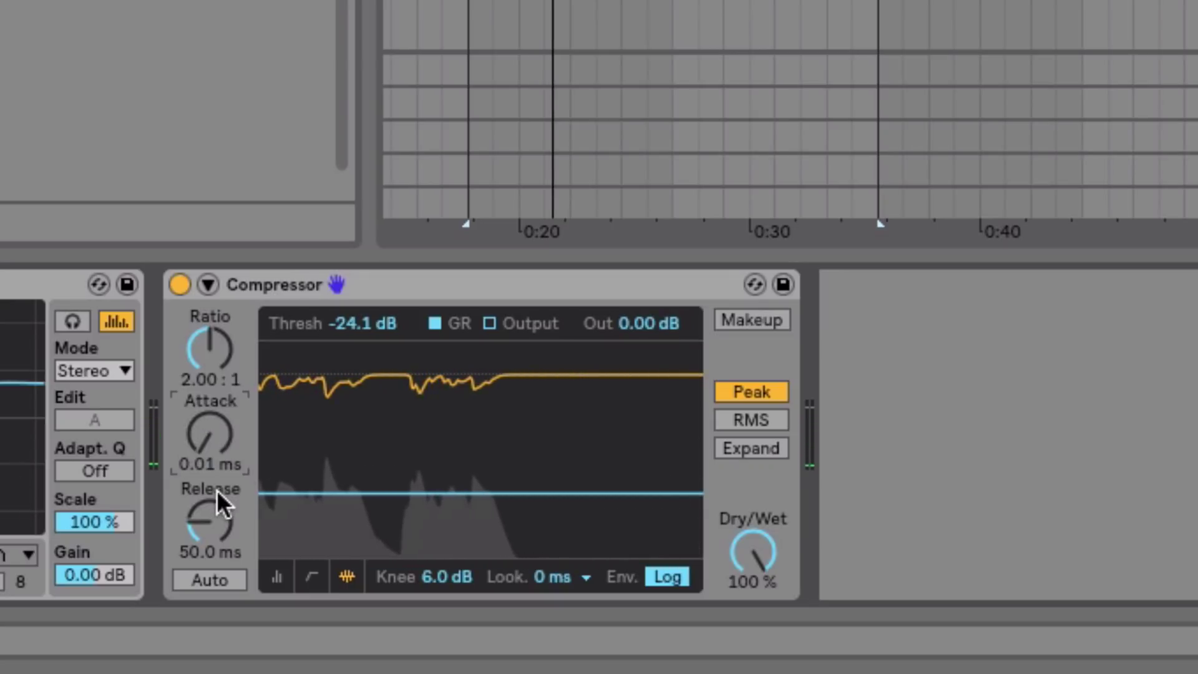
pyautogui.press('space')
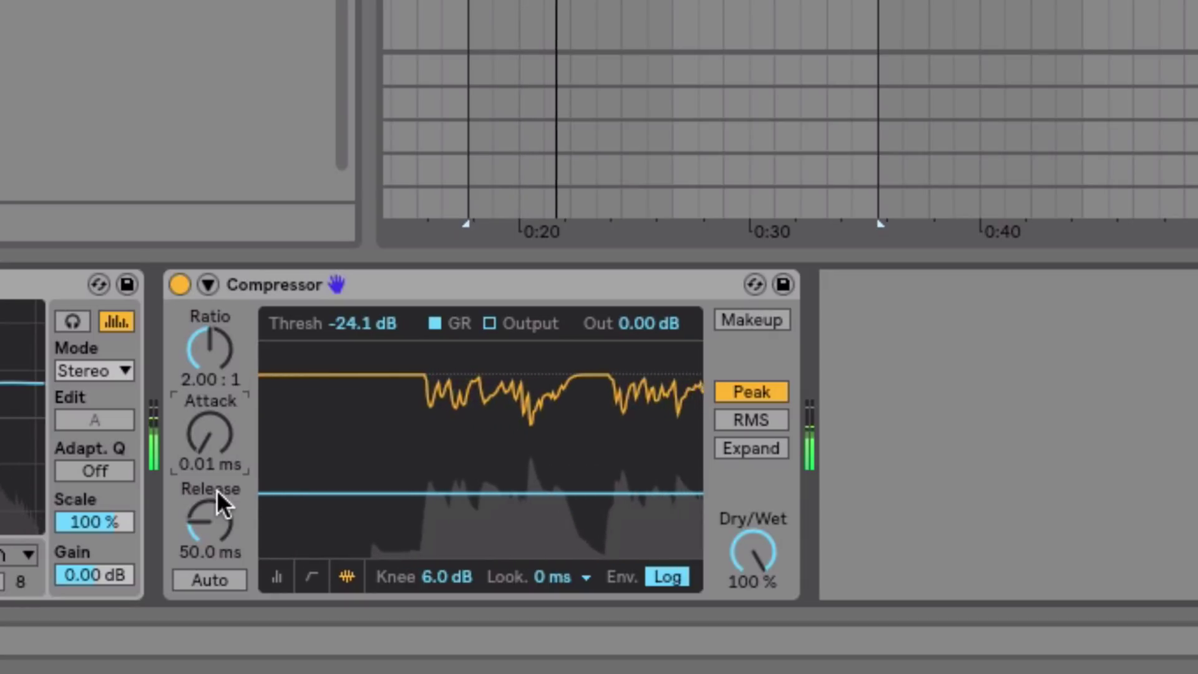
# - Set the Compressor to a 1.27 ms attack, 266 ms release and 3.15:1 ratio, auditioning the vocal
pyautogui.moveTo(219, 439)
pyautogui.mouseDown()
pyautogui.moveTo(218, 424)
pyautogui.moveTo(219, 449)
pyautogui.mouseUp()
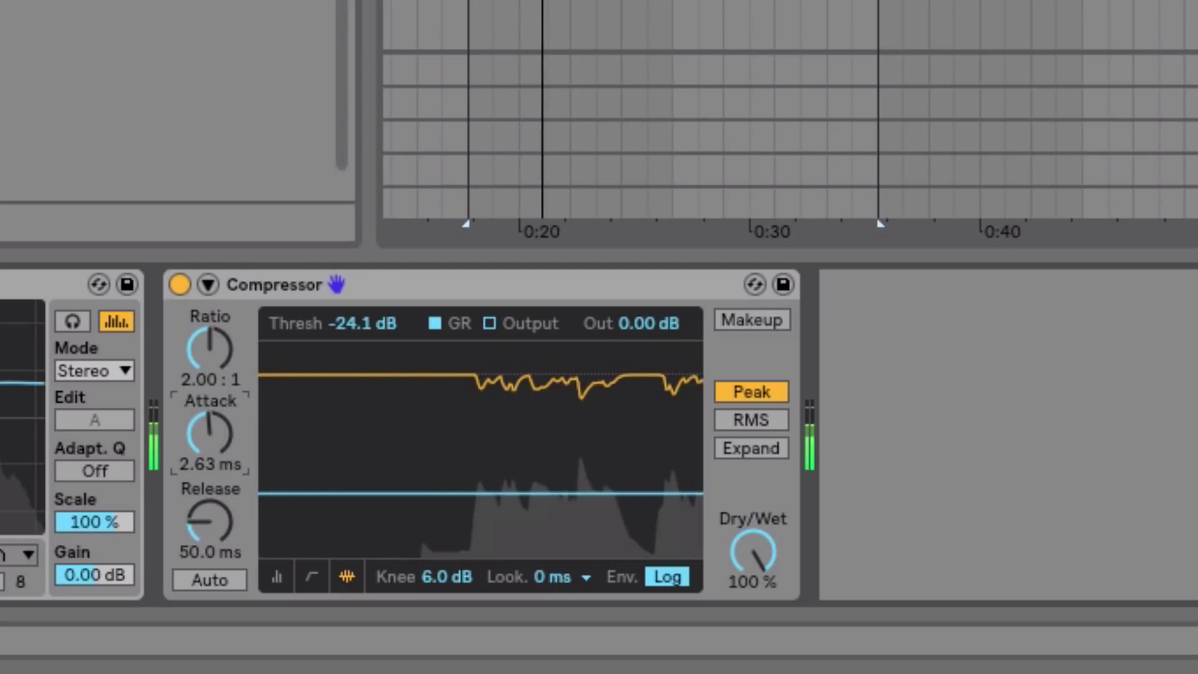
pyautogui.moveTo(218, 437); pyautogui.dragTo(219, 458)
pyautogui.moveTo(213, 529); pyautogui.dragTo(213, 499)
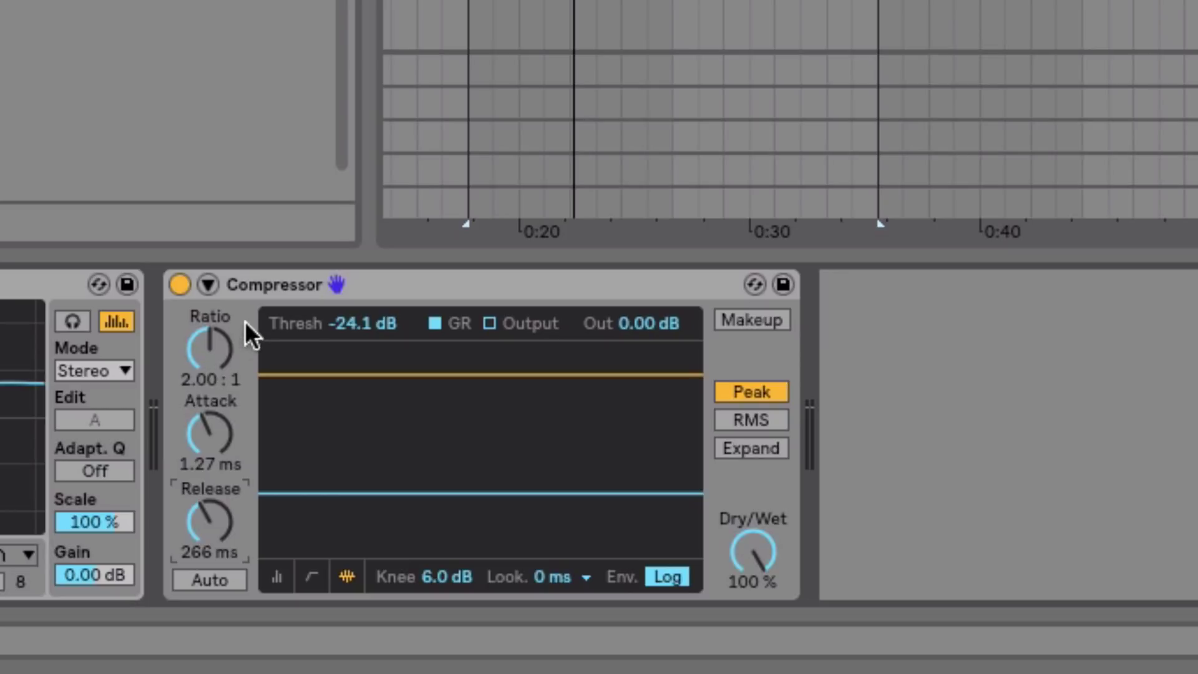
pyautogui.moveTo(212, 338); pyautogui.dragTo(212, 317)
pyautogui.press('space')
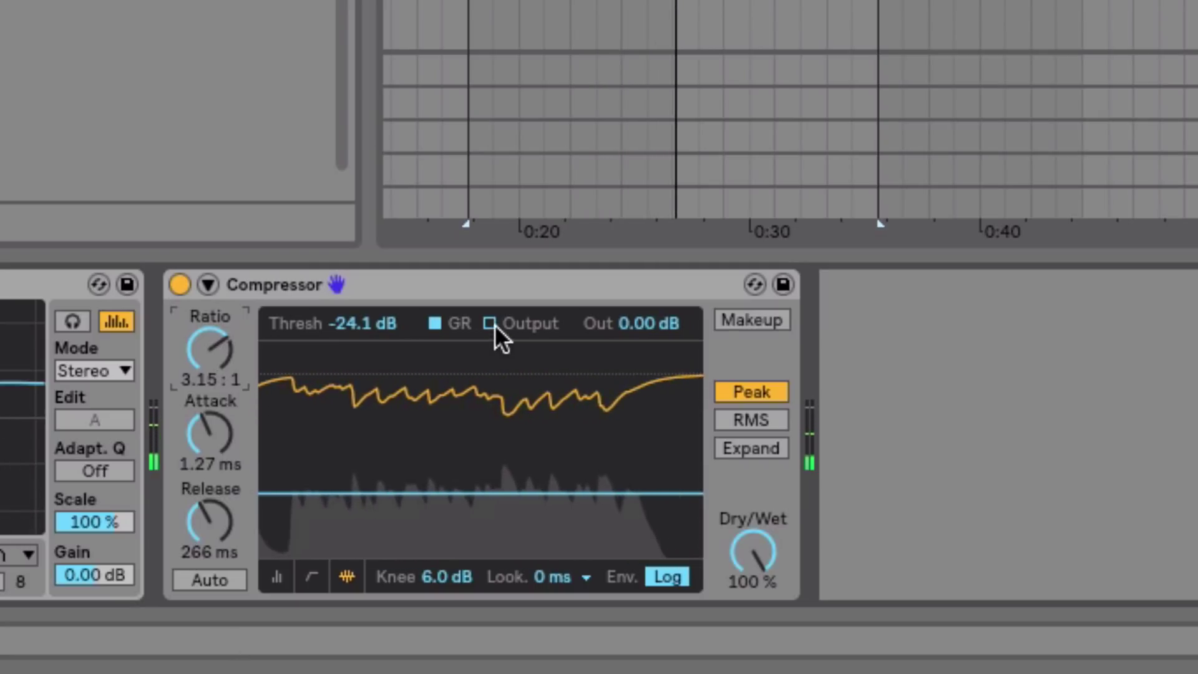
# - Raise the Compressor's output gain to 4.29 dB, using its level meter view while checking the vocal
pyautogui.press('space')
pyautogui.press('space')
pyautogui.moveTo(657, 323); pyautogui.dragTo(657, 299)
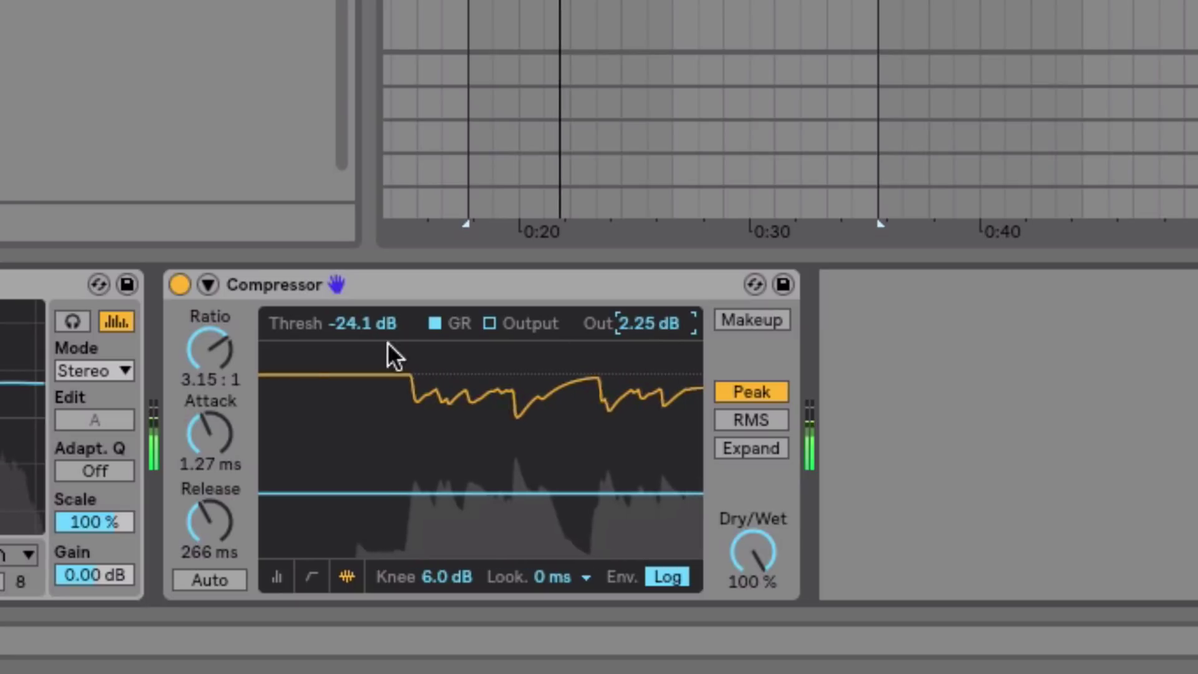
pyautogui.click(274, 575)
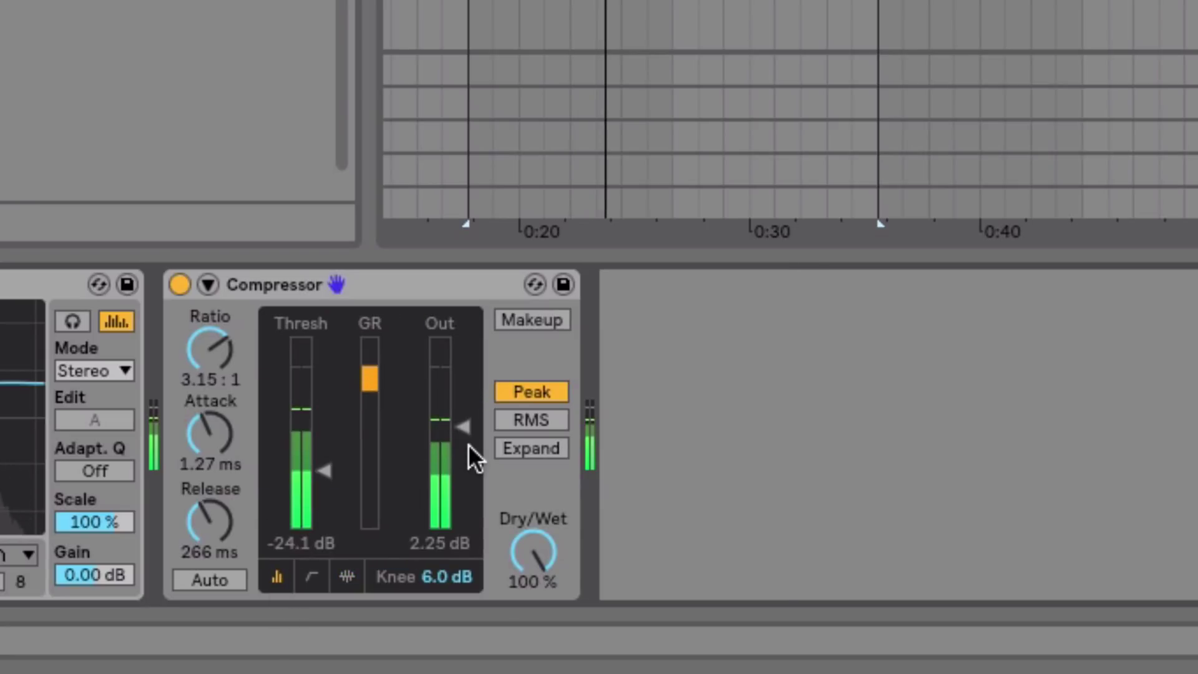
pyautogui.moveTo(466, 440); pyautogui.dragTo(466, 432)
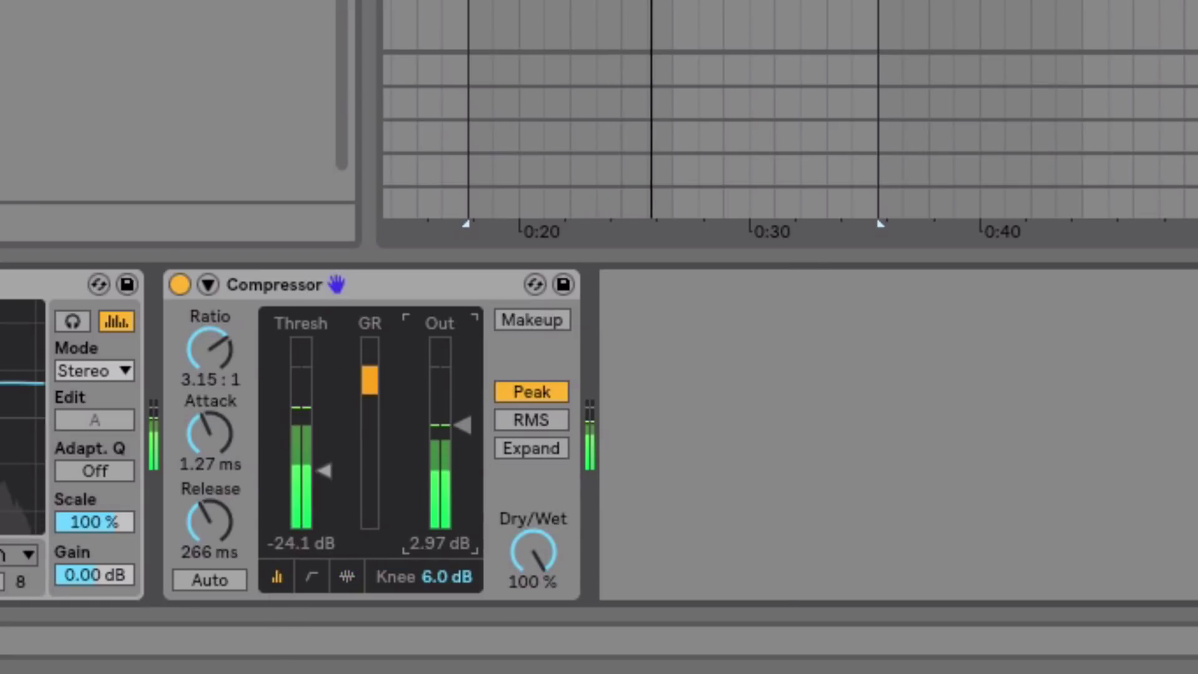
pyautogui.press('space')
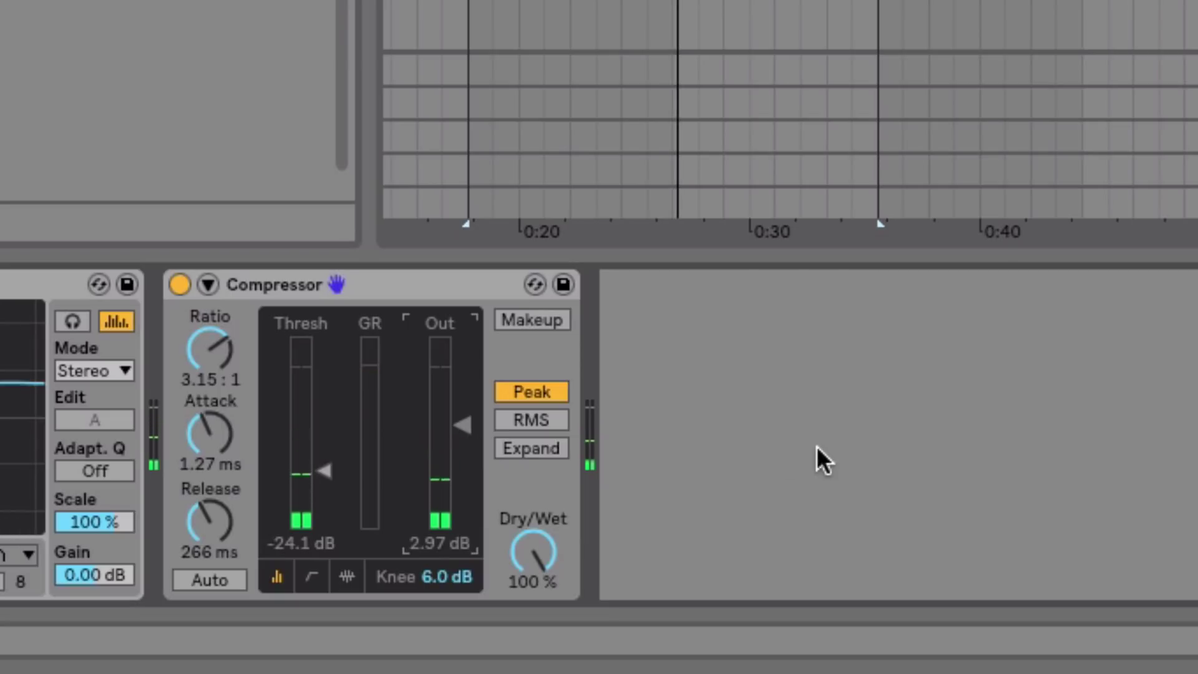
pyautogui.moveTo(449, 440); pyautogui.dragTo(452, 428)
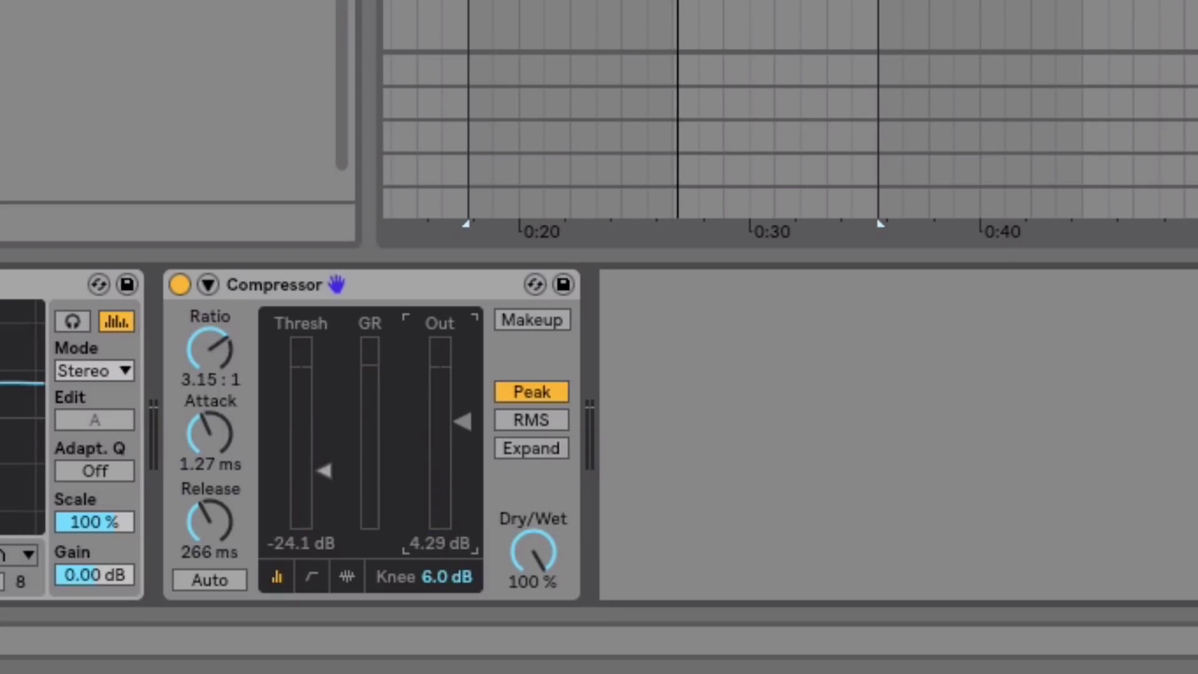
# - Add Multiband Dynamics after the Compressor, solo its high band and set the high split frequency to 6.99 kHz
pyautogui.click(1001, 411)
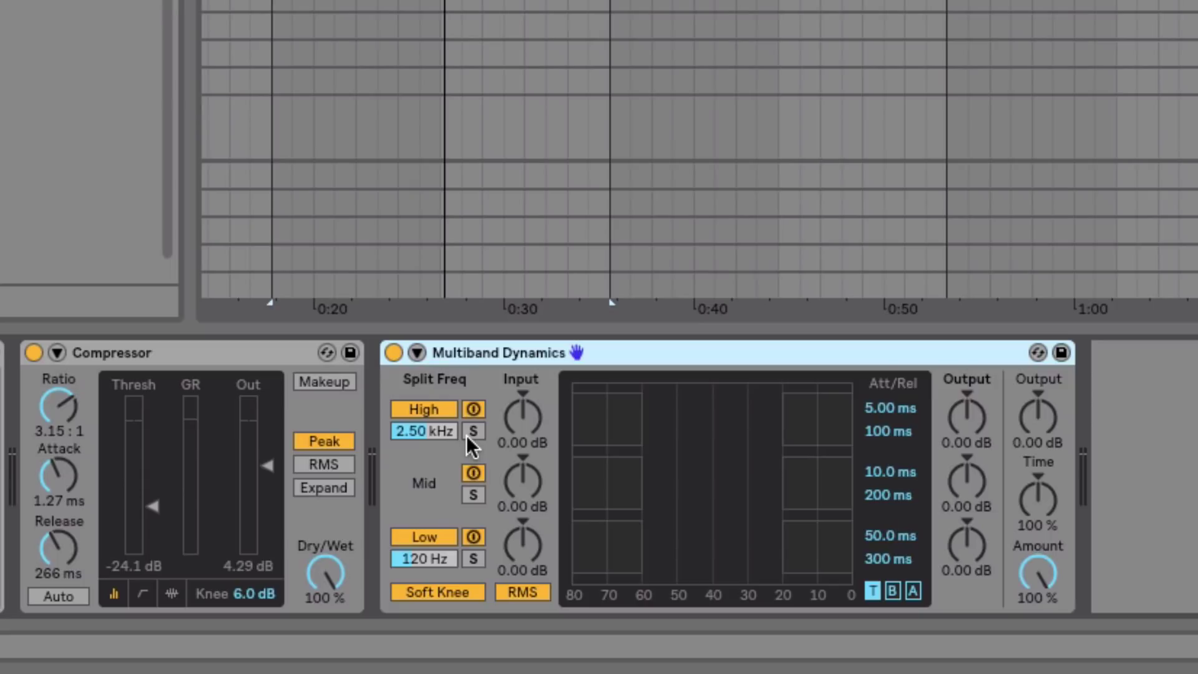
pyautogui.click(474, 431)
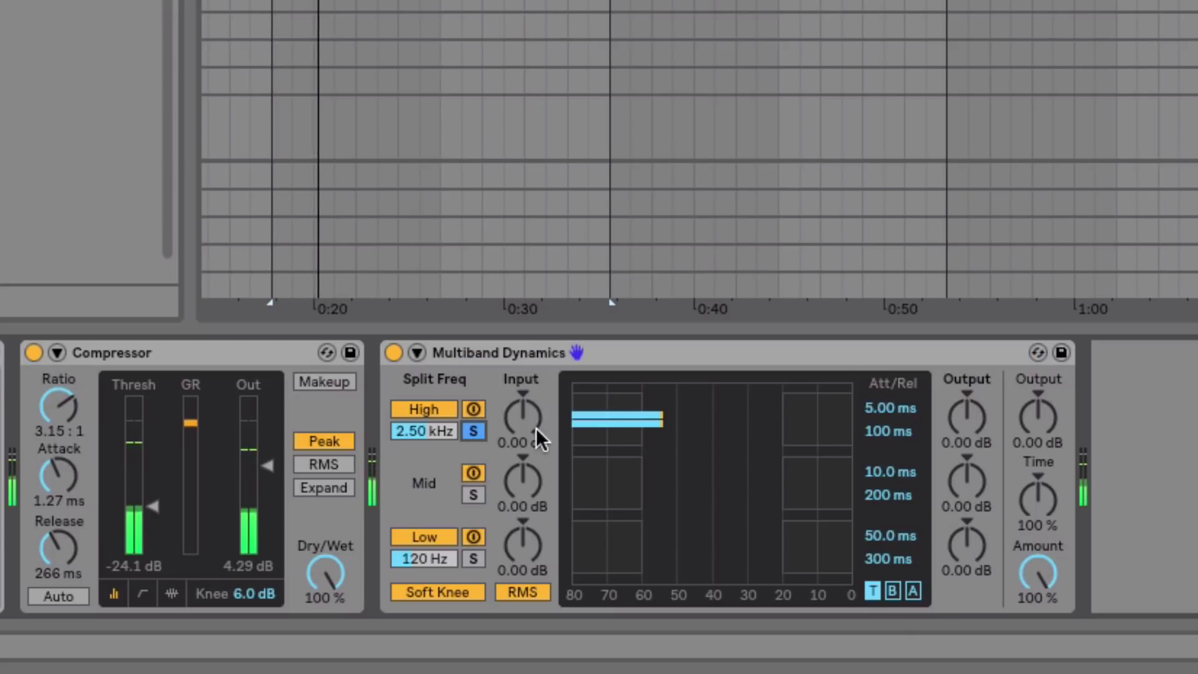
pyautogui.moveTo(425, 430)
pyautogui.mouseDown()
pyautogui.moveTo(425, 383)
pyautogui.moveTo(426, 424)
pyautogui.mouseUp()
pyautogui.press('space')
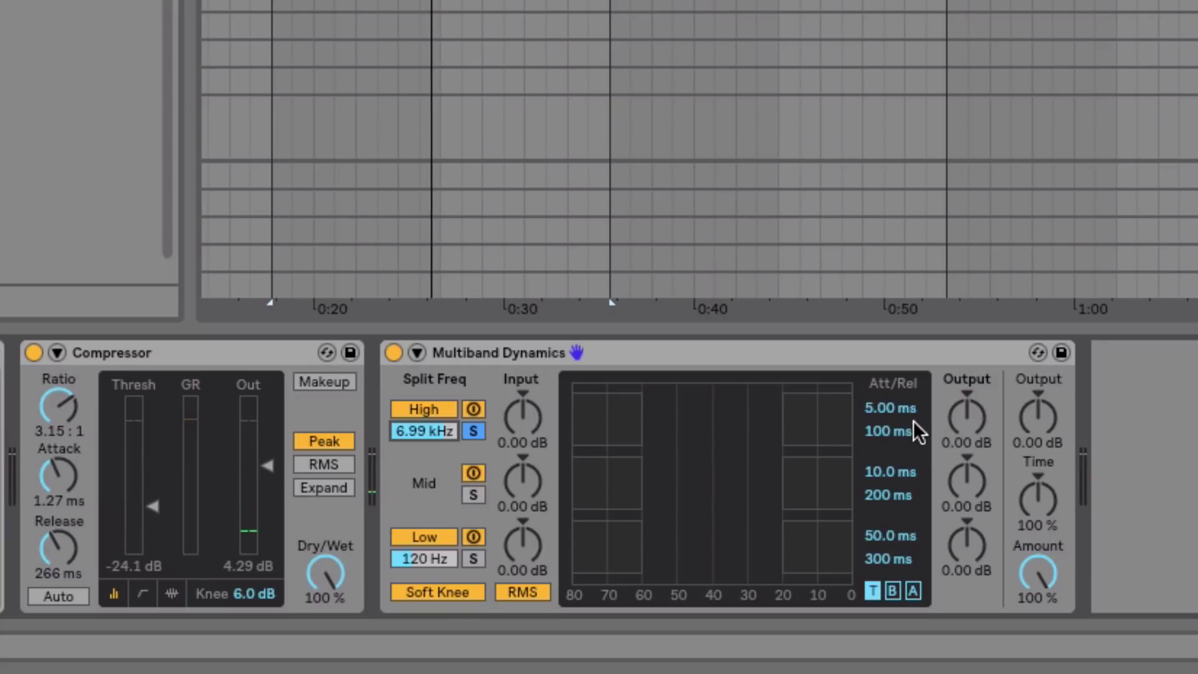
# - Set the high band's Above threshold to -64.4 dB and ratio to 1:1.68, and unsolo the band
pyautogui.click(913, 590)
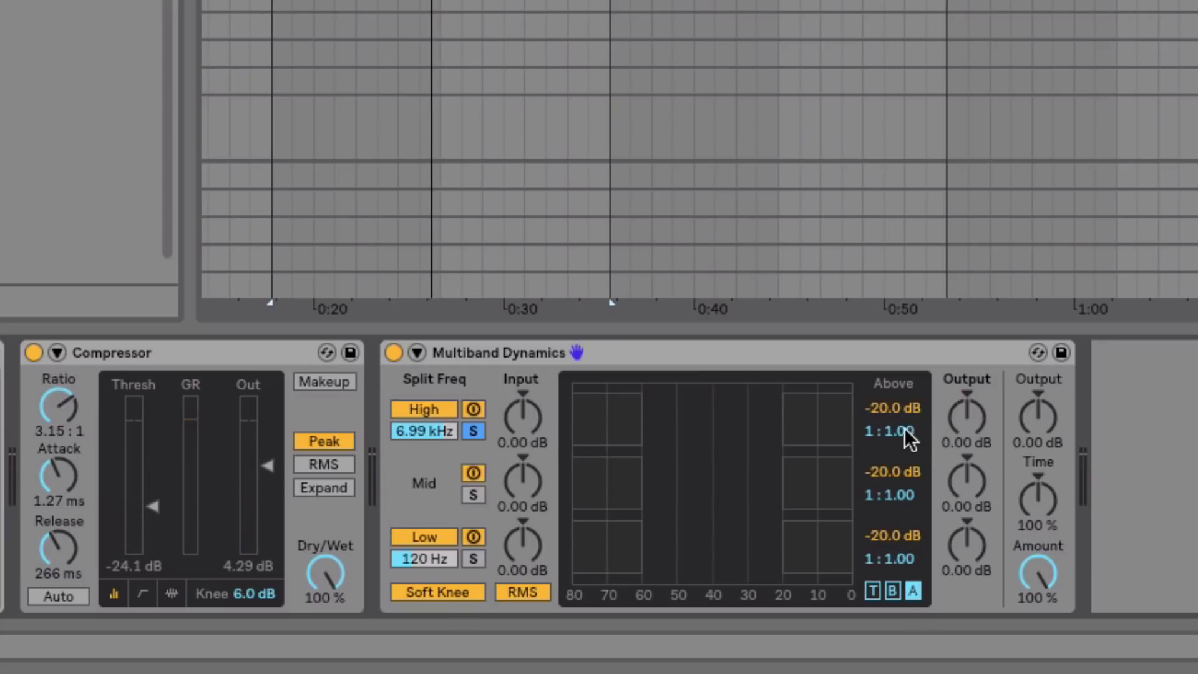
pyautogui.moveTo(904, 407)
pyautogui.mouseDown()
pyautogui.moveTo(903, 446)
pyautogui.moveTo(922, 438)
pyautogui.moveTo(922, 458)
pyautogui.moveTo(889, 446)
pyautogui.moveTo(906, 411)
pyautogui.moveTo(905, 440)
pyautogui.moveTo(903, 390)
pyautogui.moveTo(903, 421)
pyautogui.mouseUp()
pyautogui.press('space')
pyautogui.click(473, 430)
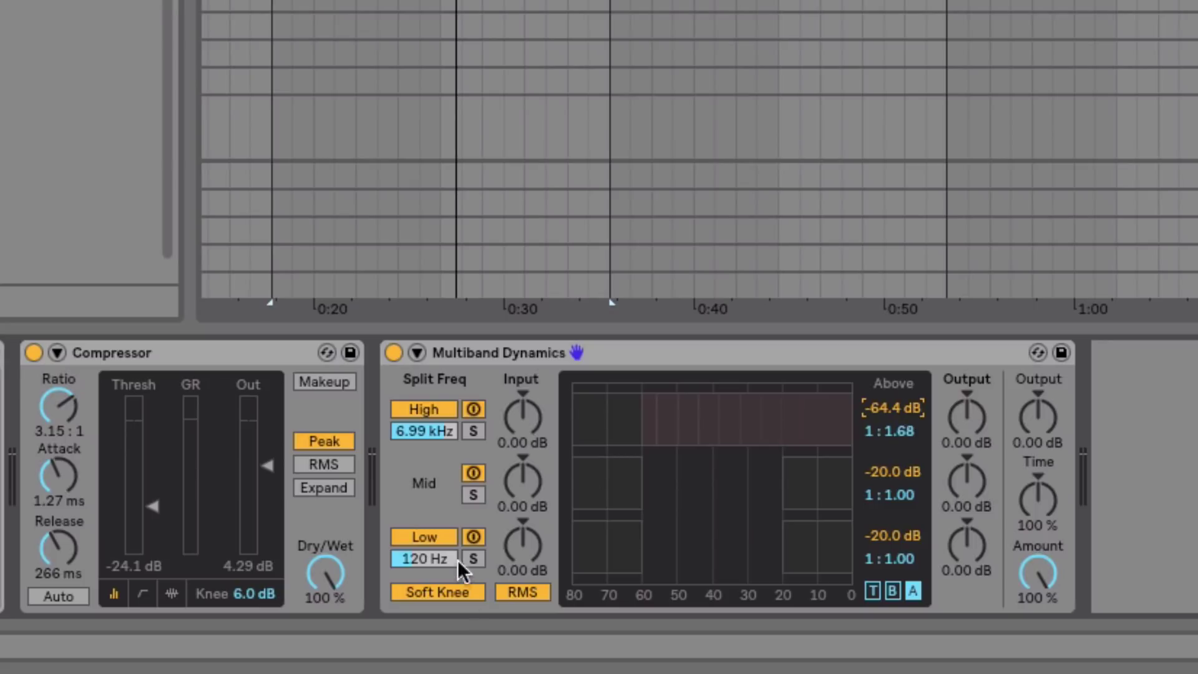
# - Deactivate the low and mid bands, and set the high band's Above threshold to -40.0 dB with a 1:2.21 ratio
pyautogui.click(469, 539)
pyautogui.click(472, 468)
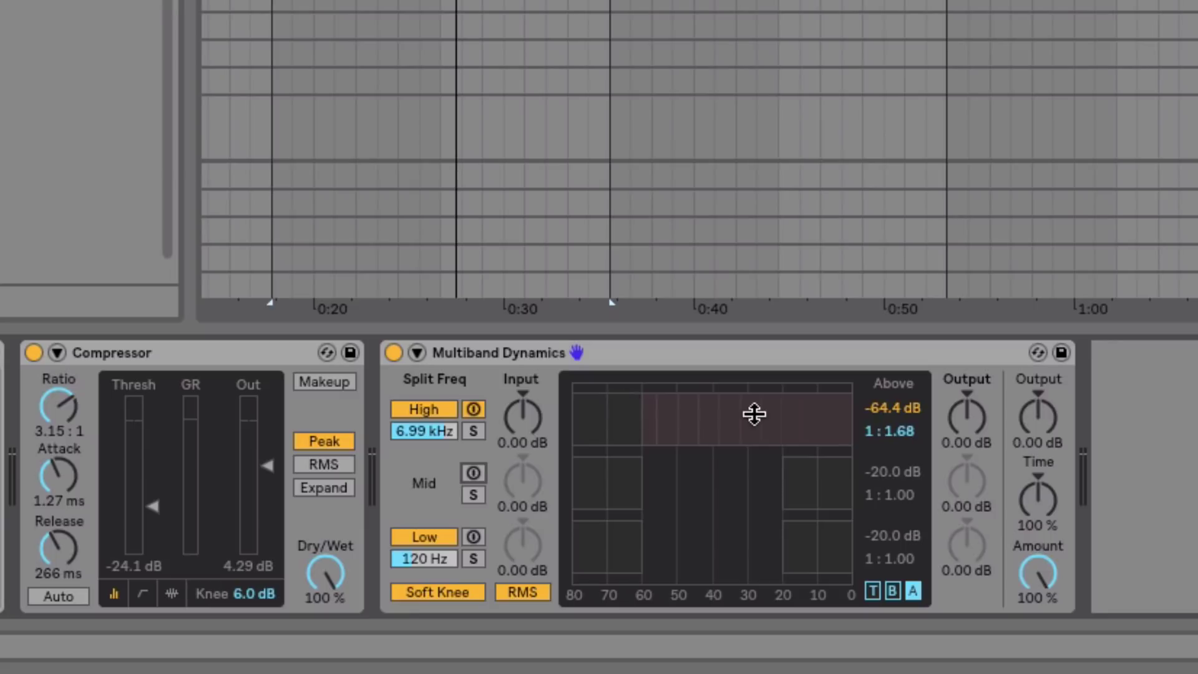
pyautogui.press('space')
pyautogui.moveTo(901, 406); pyautogui.dragTo(898, 348)
pyautogui.moveTo(903, 412)
pyautogui.mouseDown()
pyautogui.moveTo(903, 428)
pyautogui.moveTo(903, 393)
pyautogui.moveTo(903, 458)
pyautogui.moveTo(892, 417)
pyautogui.mouseUp()
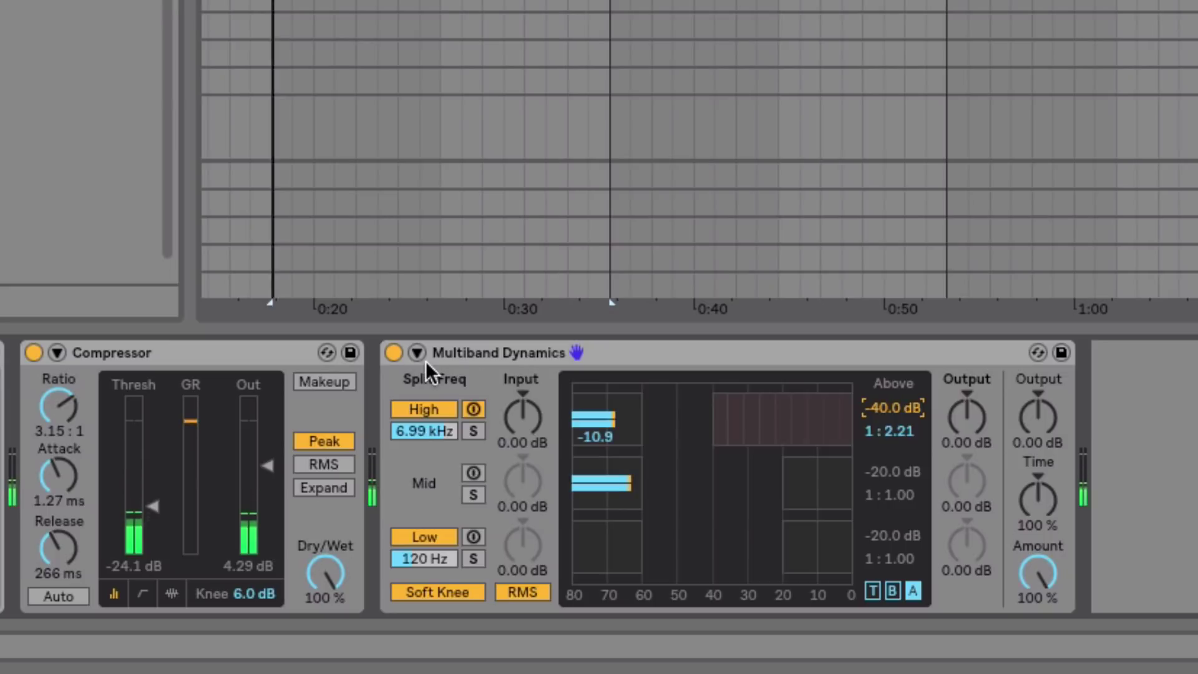
# - Compare the vocal with Multiband Dynamics and the Compressor bypassed and active
pyautogui.click(393, 352)
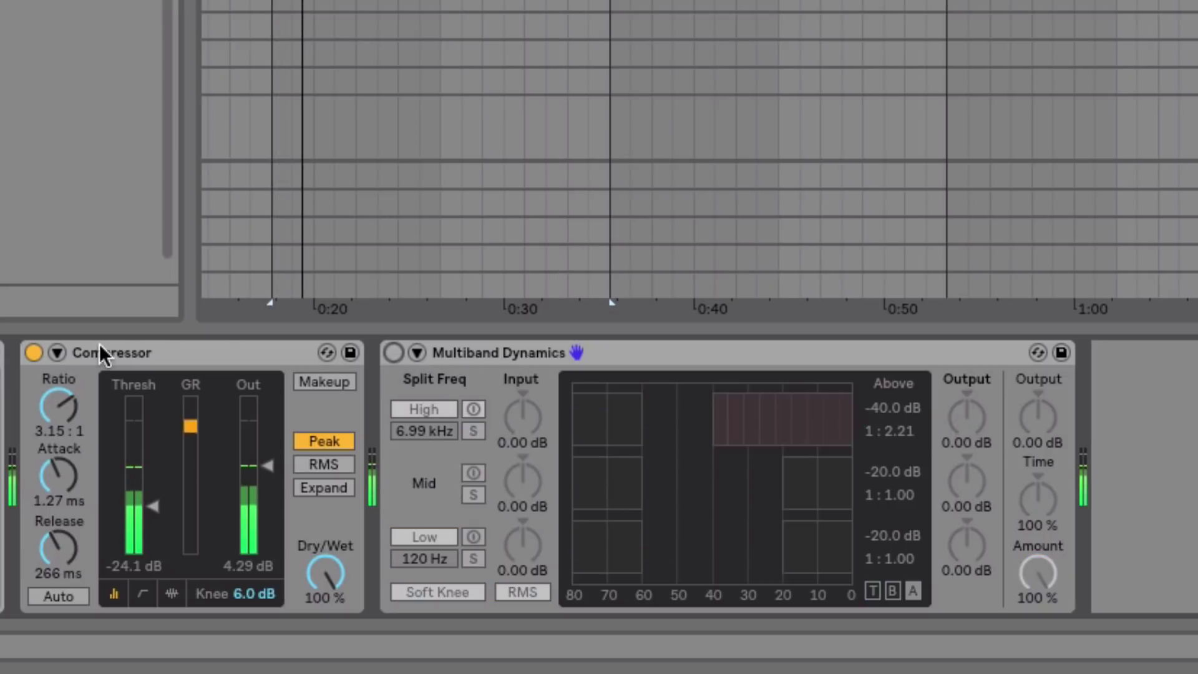
pyautogui.click(33, 352)
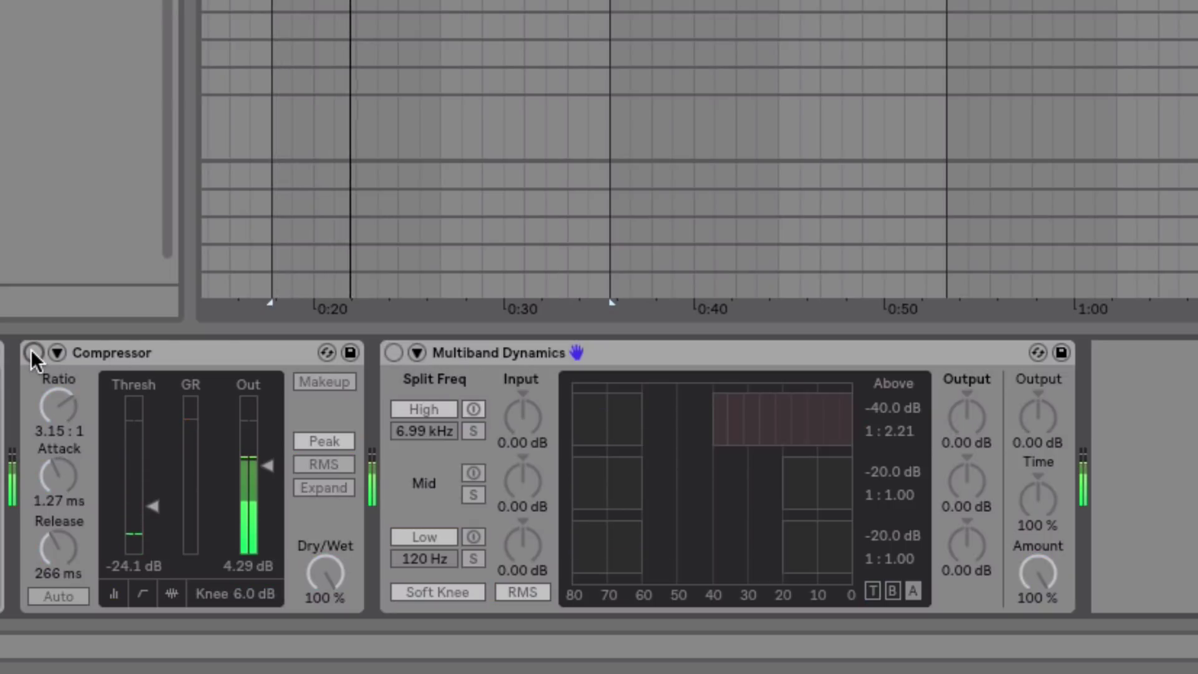
pyautogui.click(33, 352)
pyautogui.click(393, 352)
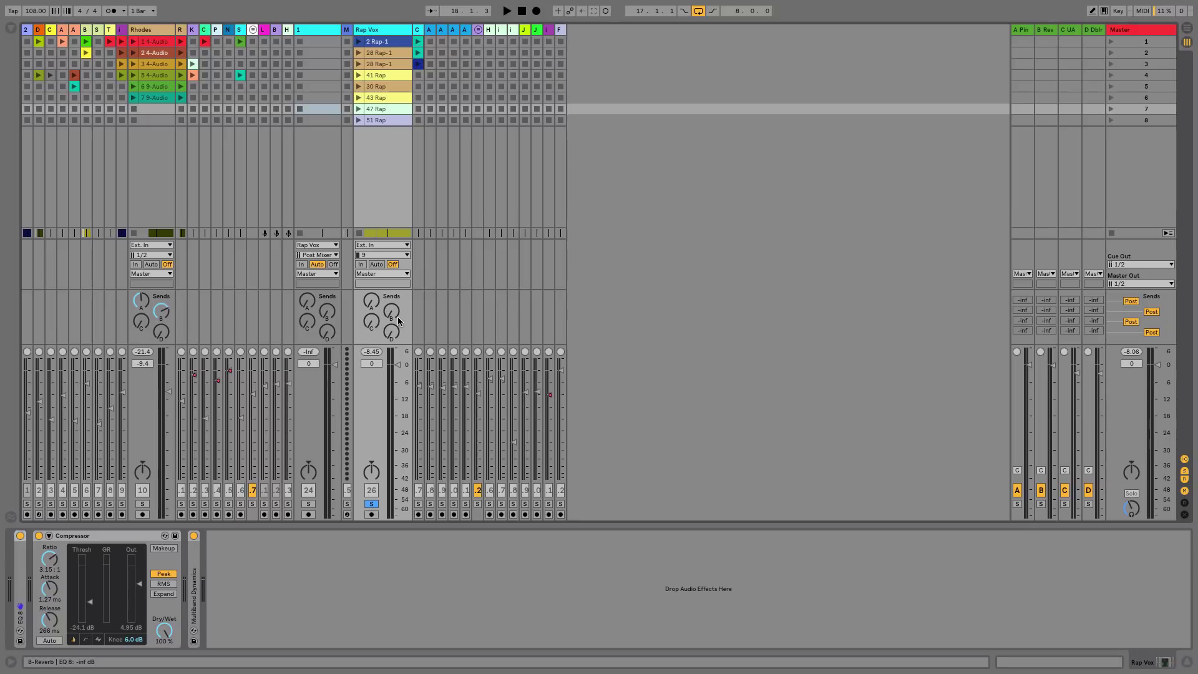
# - Widen return track B holding the Simple Delay and set the delay's Dry/Wet to 100%
pyautogui.hotkey('ctrl', 'z')
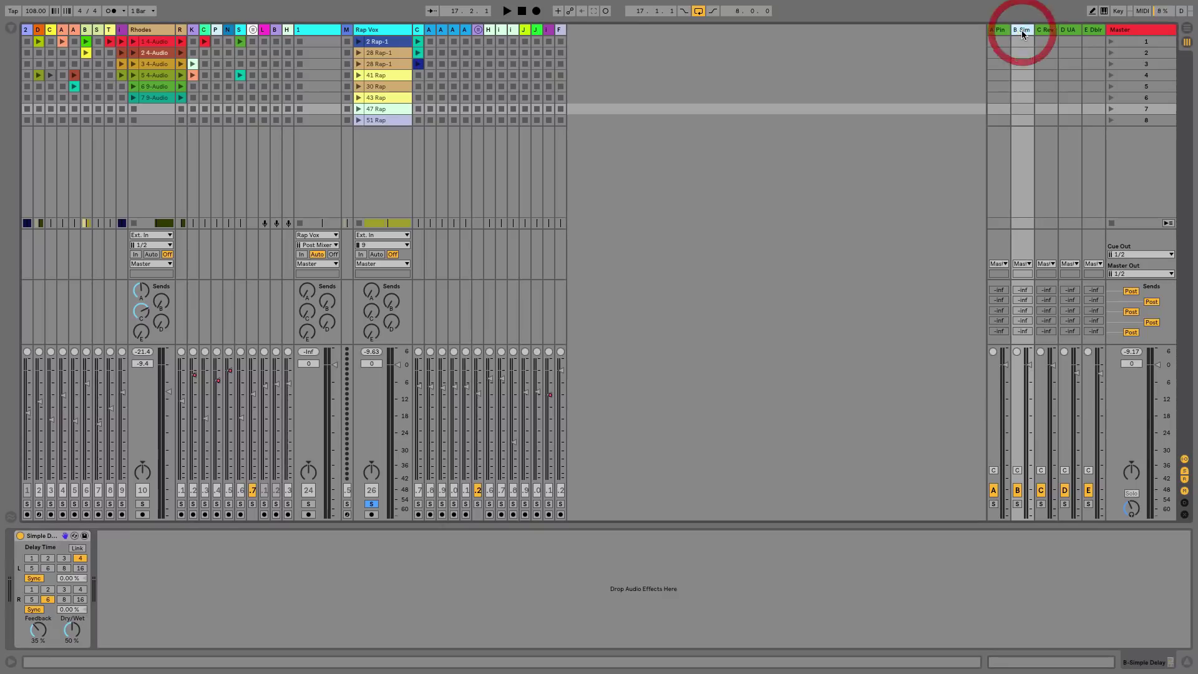
pyautogui.hotkey('ctrl', 'r')
pyautogui.moveTo(1012, 29); pyautogui.dragTo(965, 31)
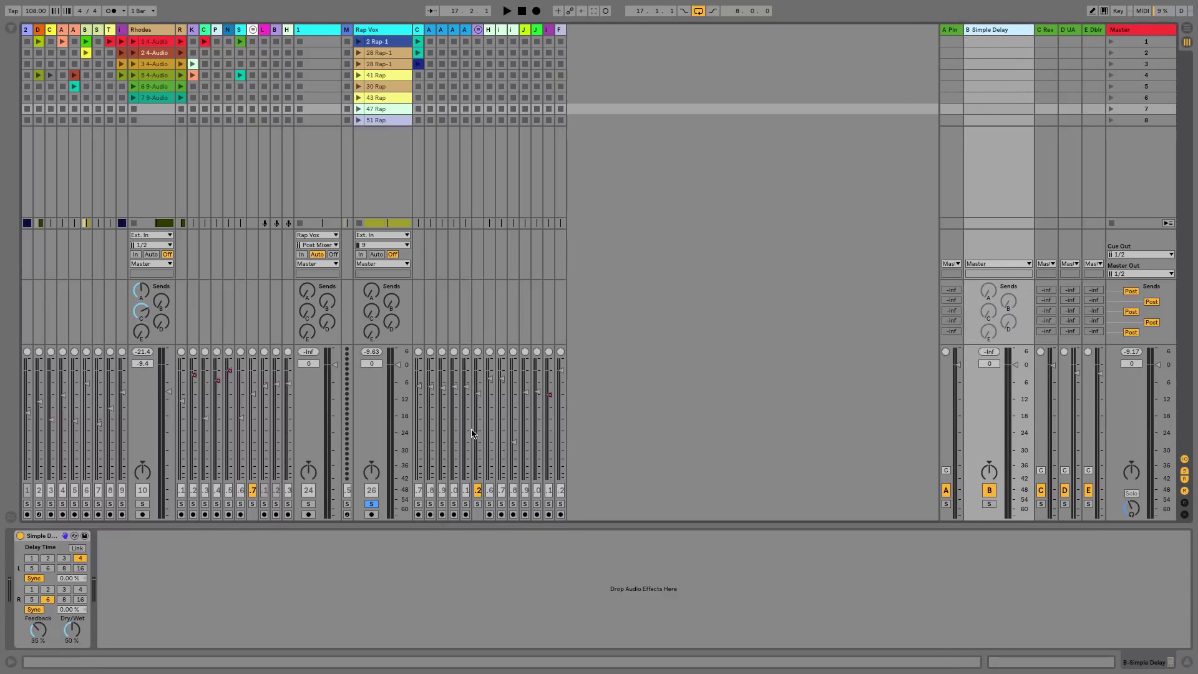
pyautogui.click(67, 636)
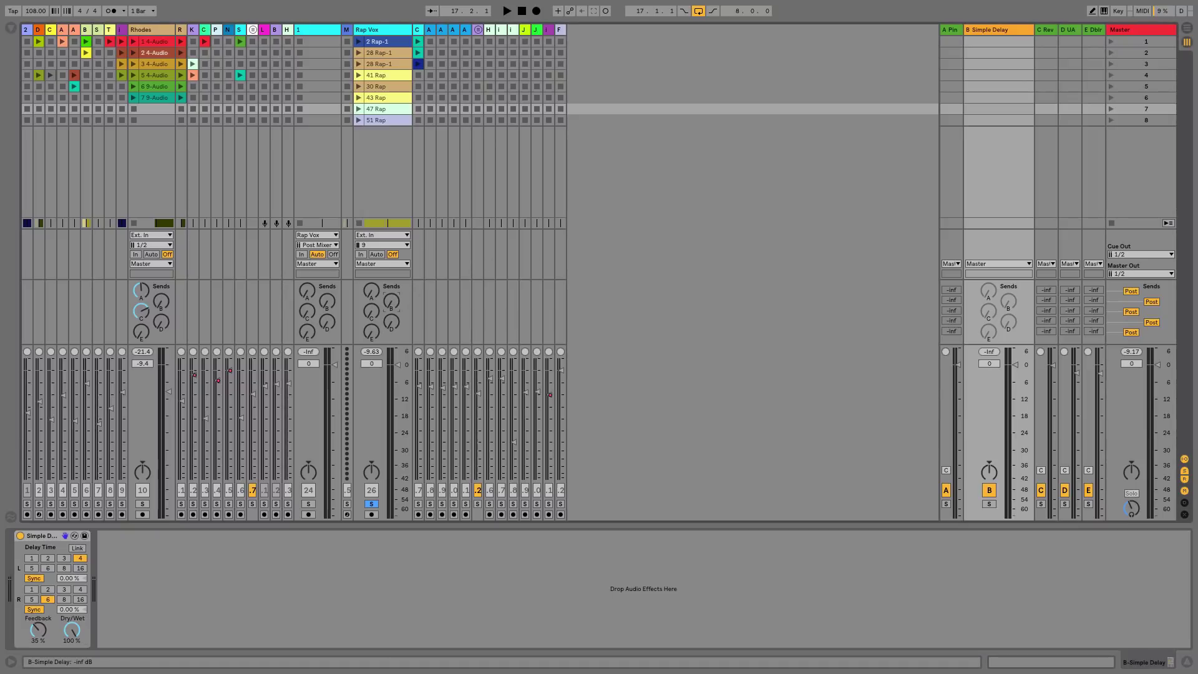
# - Raise the Rap Vox track's send B to about -10.8 dB while playing the vocal
pyautogui.press('space')
pyautogui.moveTo(393, 304); pyautogui.dragTo(393, 293)
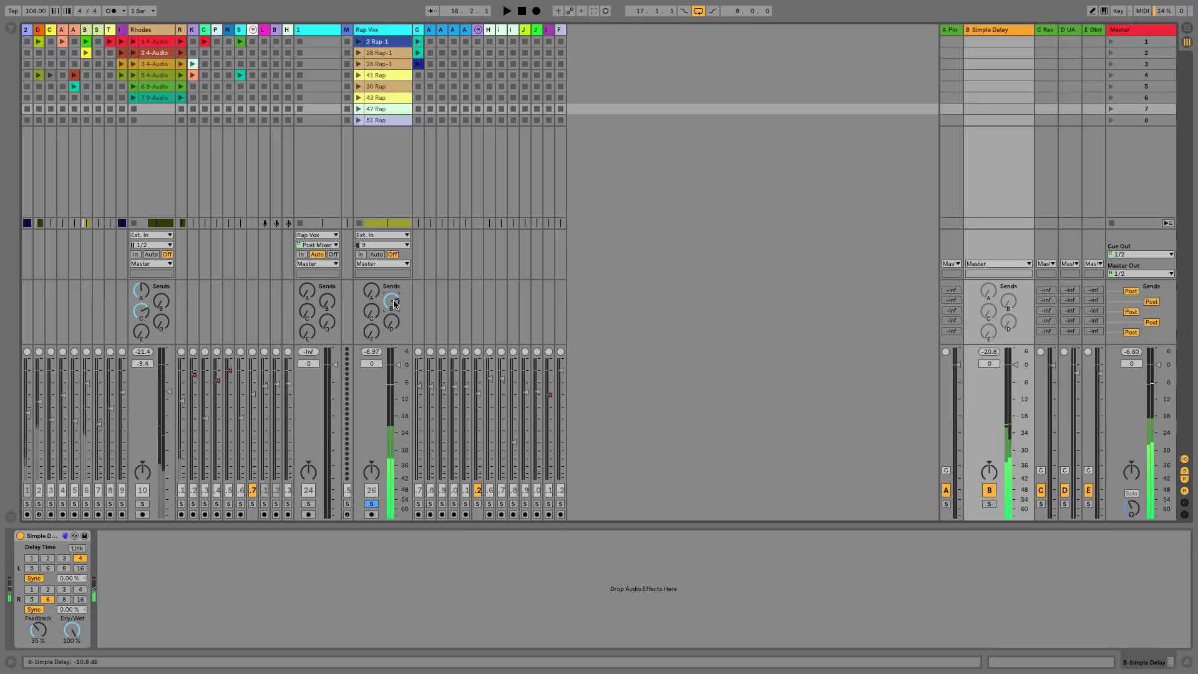
pyautogui.press('space')
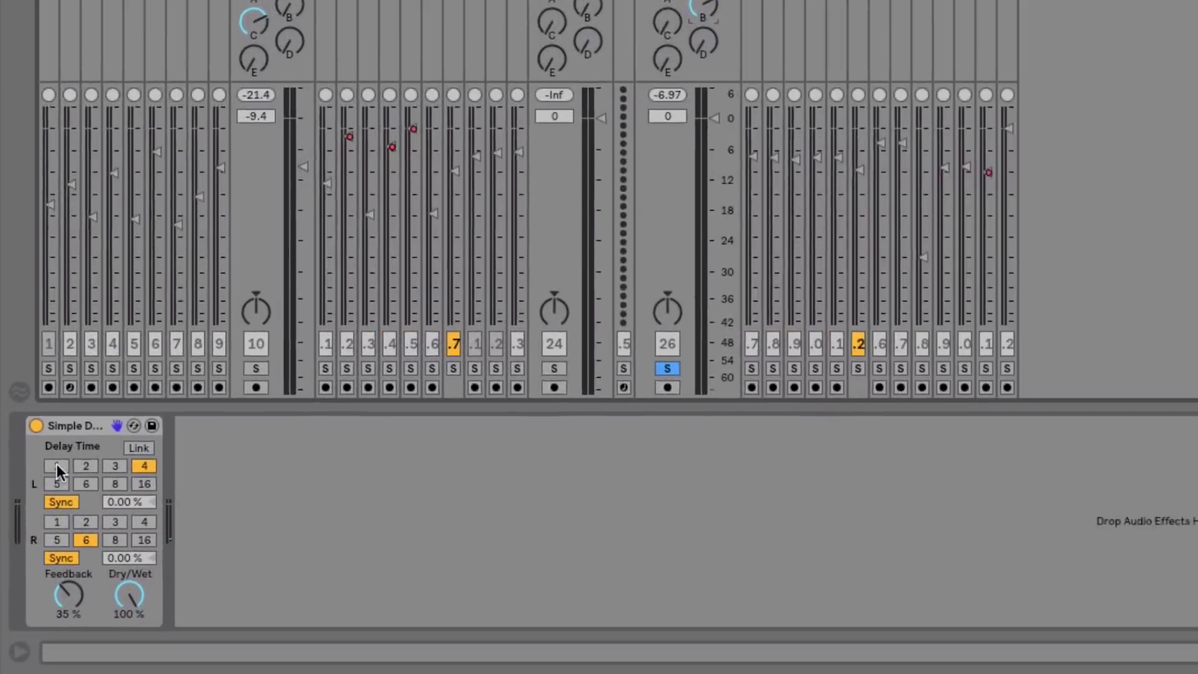
# - Set the Simple Delay's left and right times to 1 and lower its feedback to 9.8%
pyautogui.click(56, 467)
pyautogui.click(56, 521)
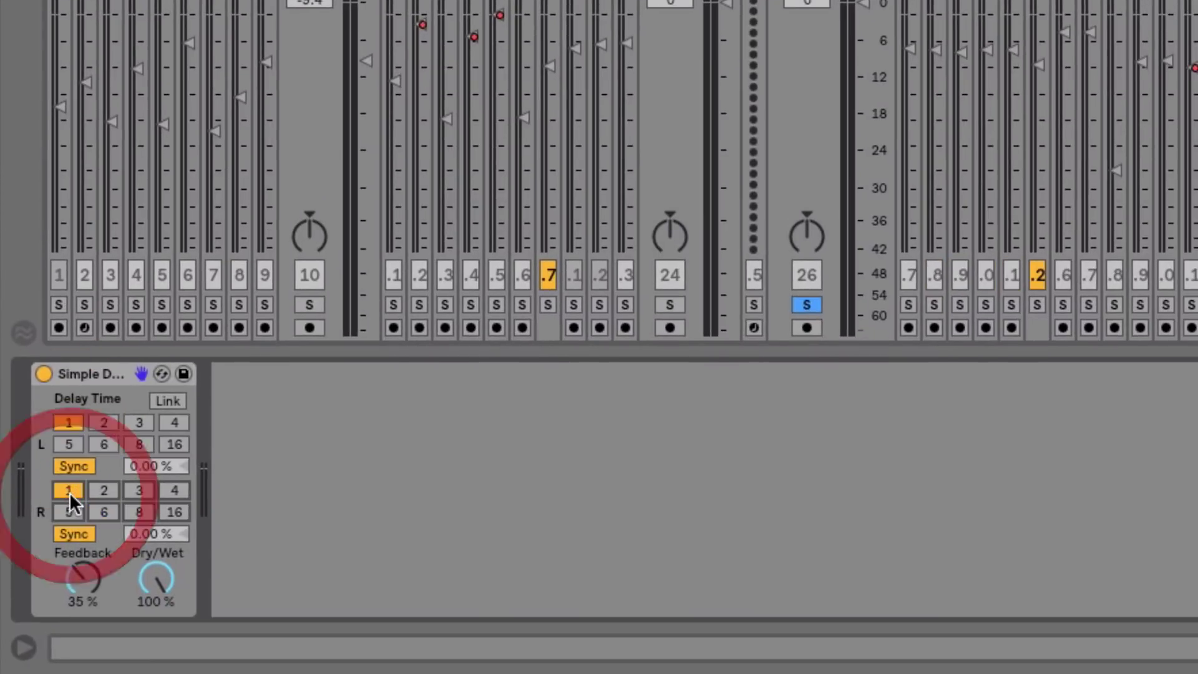
pyautogui.press('space')
pyautogui.moveTo(88, 575); pyautogui.dragTo(87, 583)
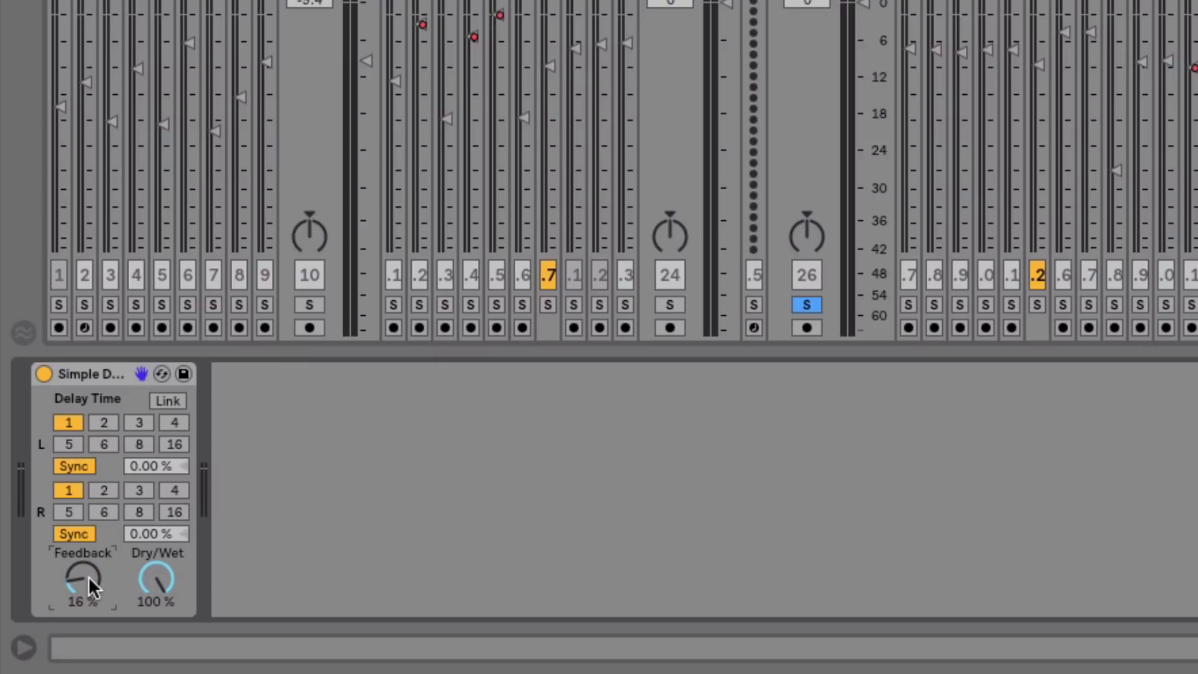
pyautogui.moveTo(88, 575)
pyautogui.mouseDown()
pyautogui.moveTo(88, 586)
pyautogui.moveTo(88, 572)
pyautogui.mouseUp()
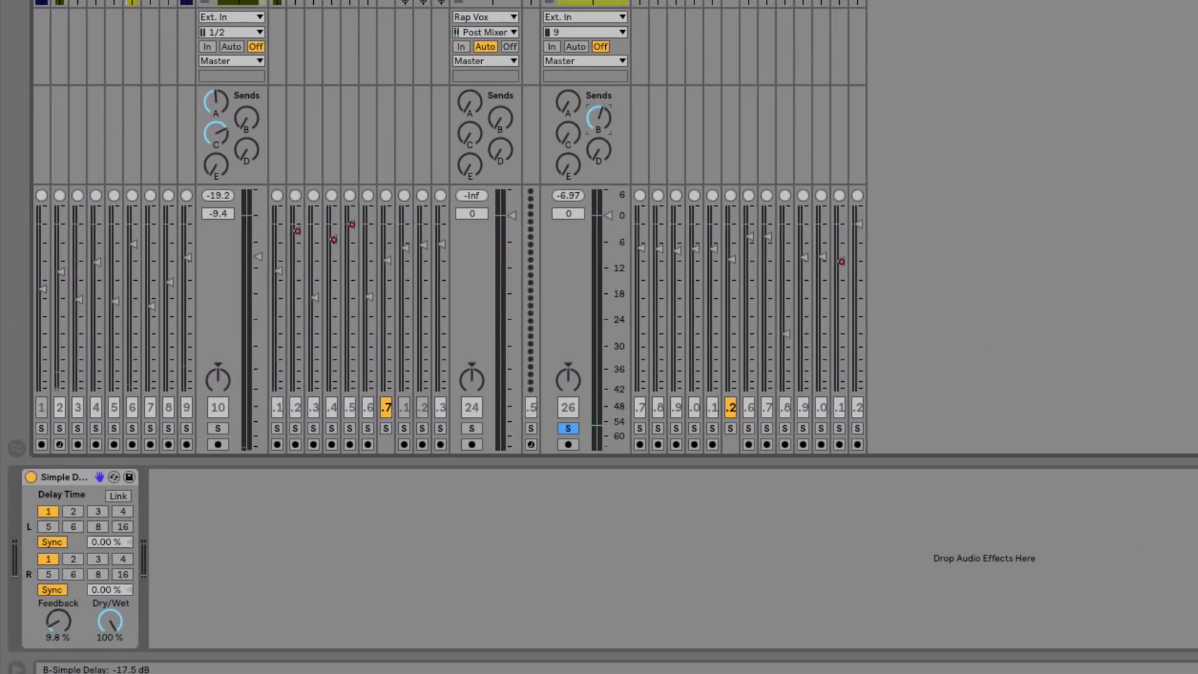
# - Adjust the Rap Vox track's send B to about -17.0 dB and unsolo the track to hear the full mix
pyautogui.moveTo(602, 118); pyautogui.dragTo(601, 125)
pyautogui.click(572, 428)
pyautogui.click(572, 428)
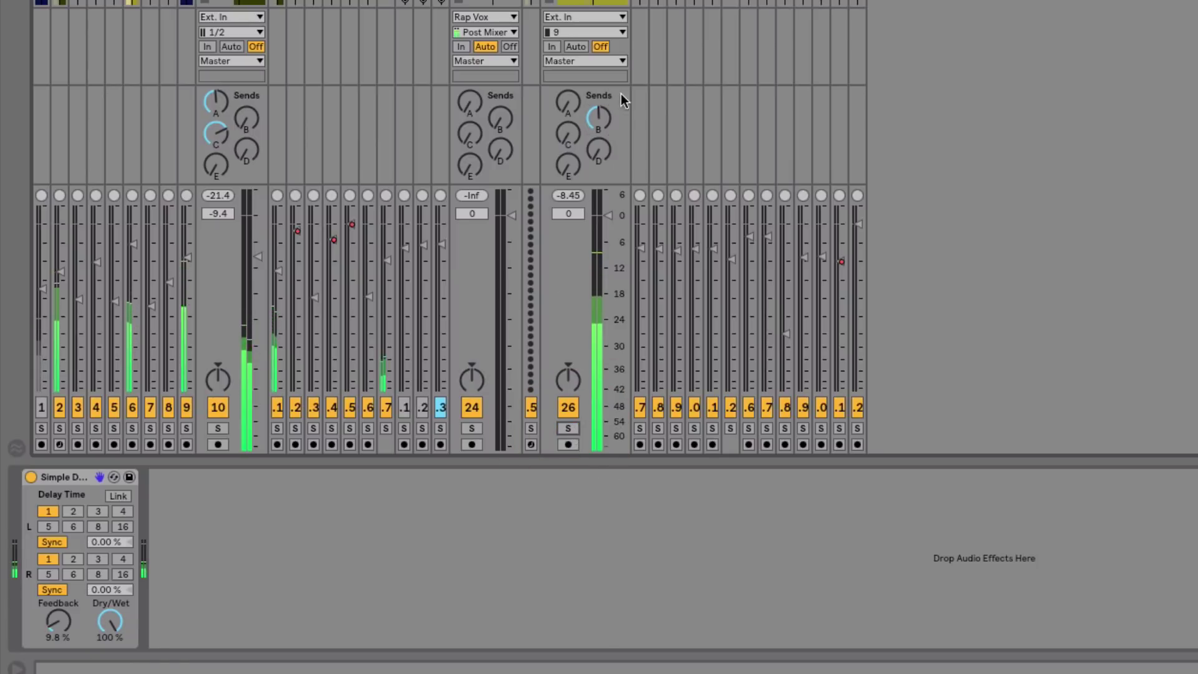
pyautogui.scroll(3, 605, 127)
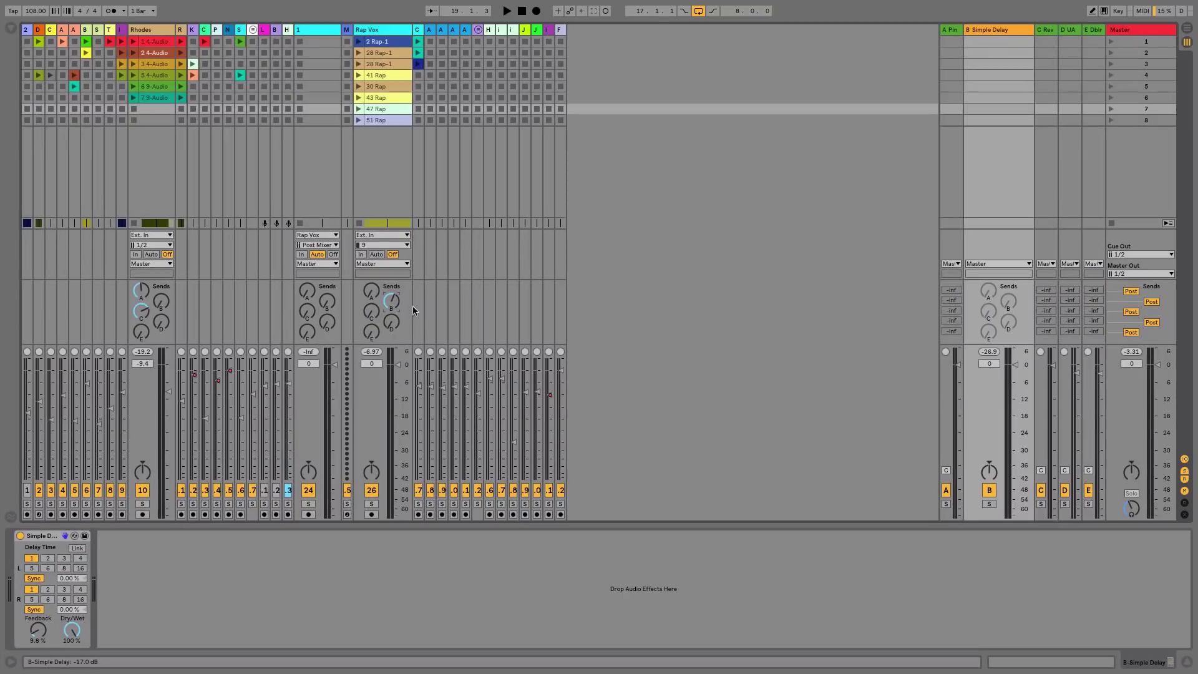
# - Play the full mix and compare it with return track B muted and active
pyautogui.press('space')
pyautogui.click(989, 490)
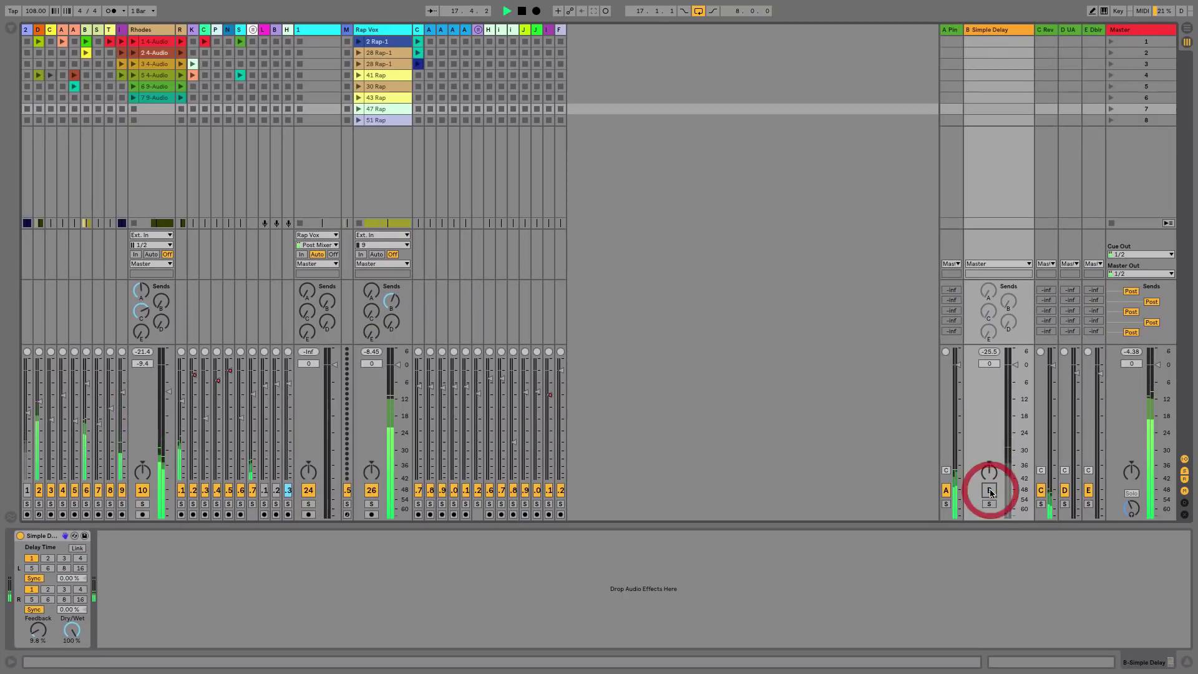
pyautogui.click(990, 490)
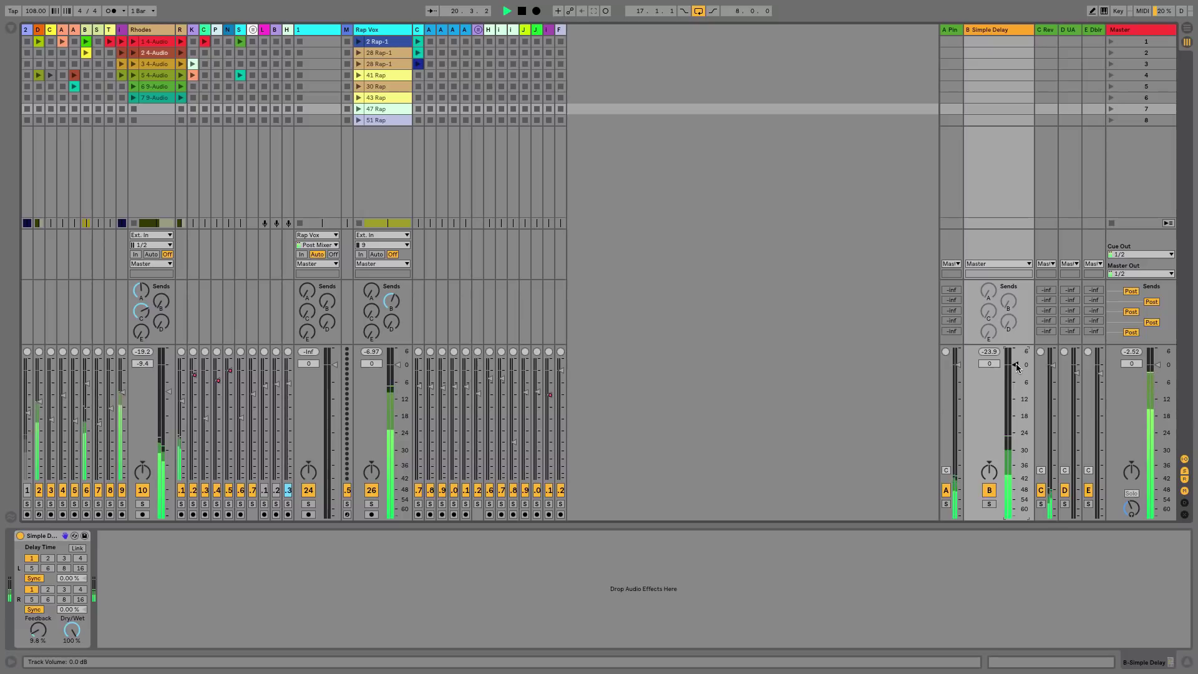
pyautogui.press('space')
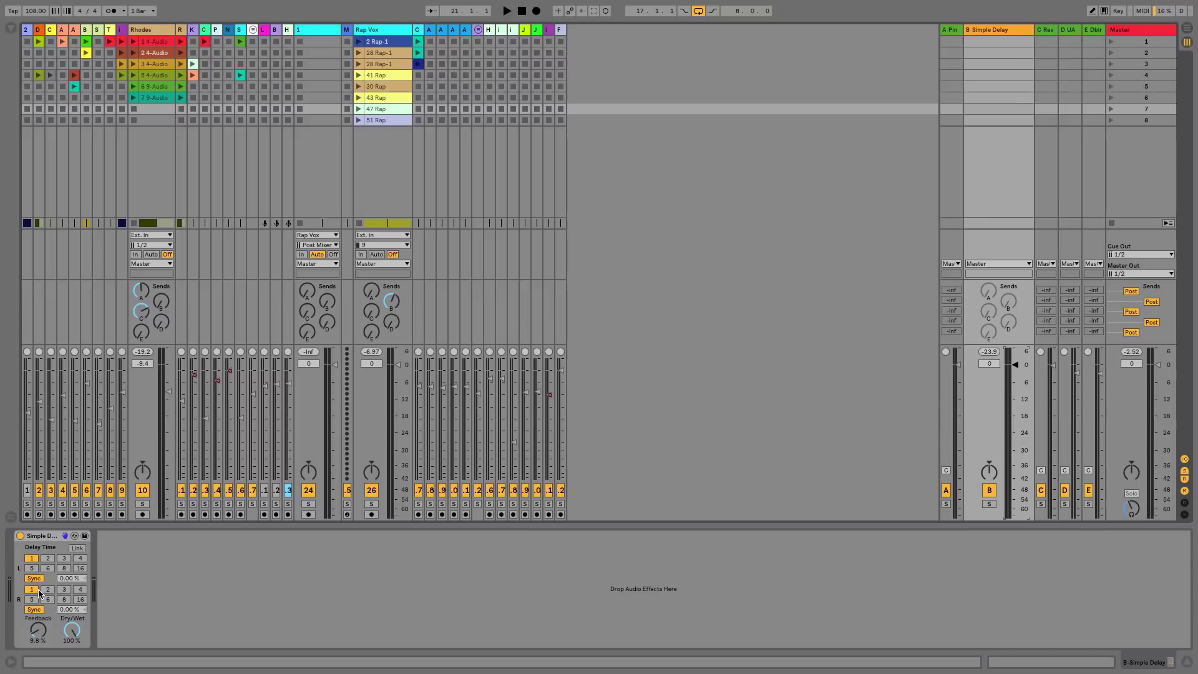
# - Switch both Simple Delay channels from Sync to Time mode and play the Rap Vox track soloed
pyautogui.click(34, 578)
pyautogui.click(35, 609)
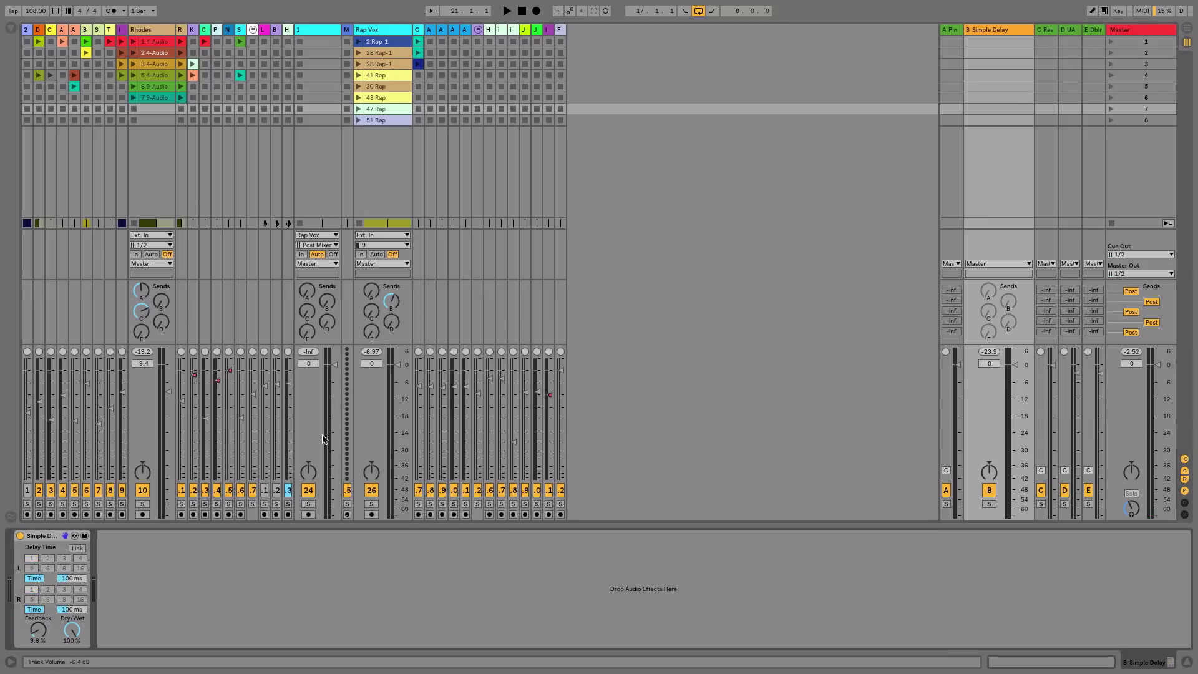
pyautogui.click(368, 504)
pyautogui.press('space')
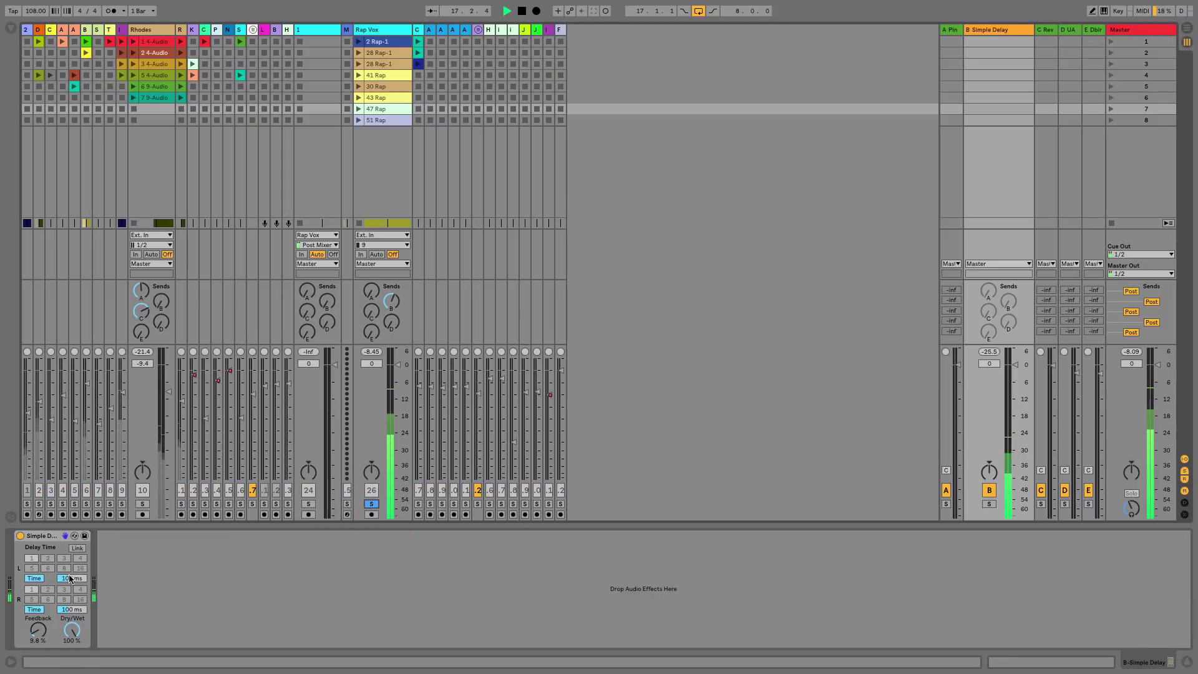
# - Set the Simple Delay's left delay time to 75.8 ms and audition the delayed vocal
pyautogui.moveTo(73, 578); pyautogui.dragTo(73, 580)
pyautogui.press('space')
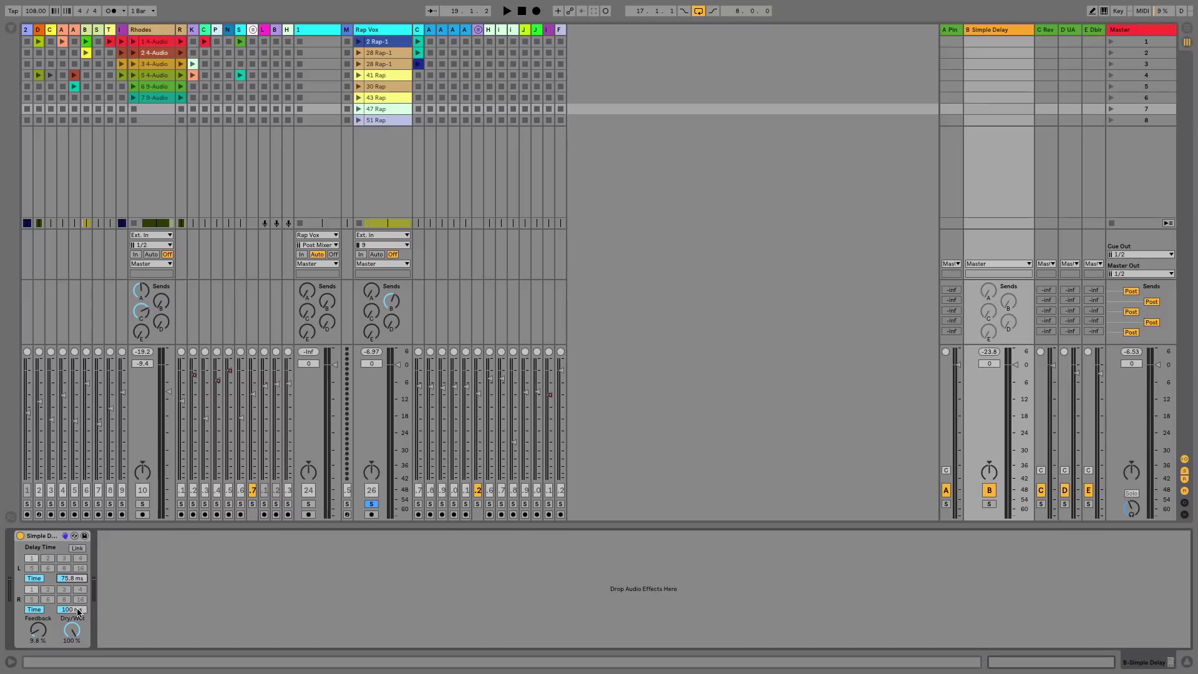
pyautogui.press('space')
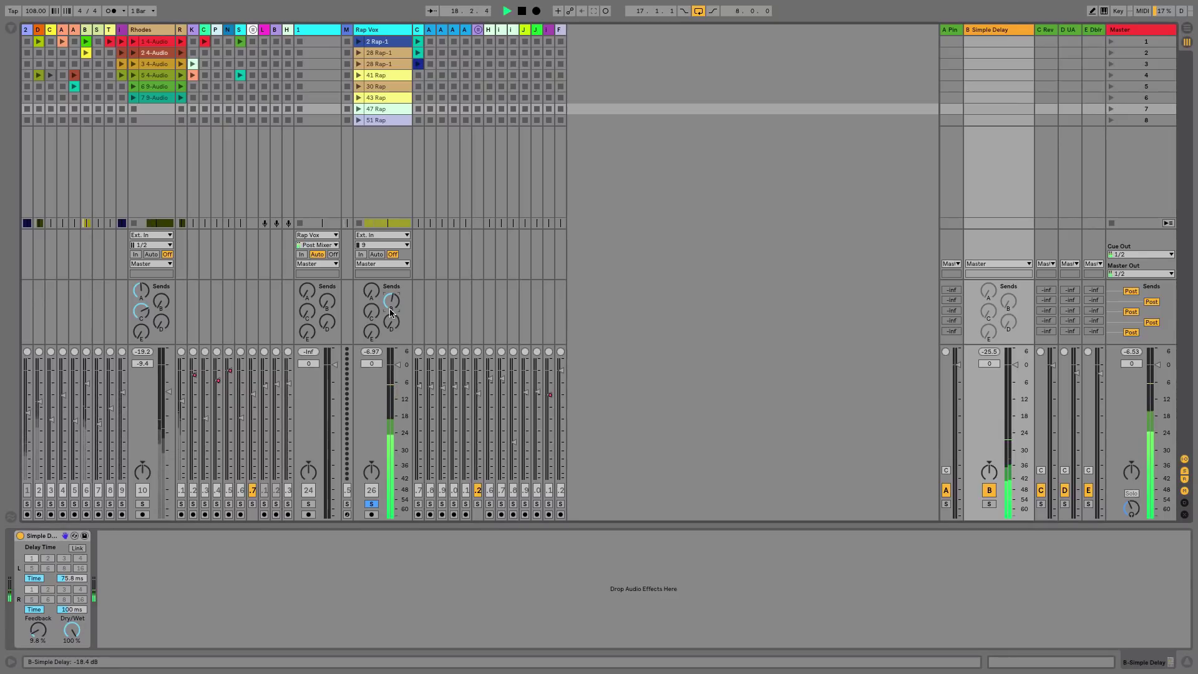
# - Unsolo the Rap Vox track, set its send B to about -22.0 dB and raise return B's delay feedback to 14%
pyautogui.click(372, 503)
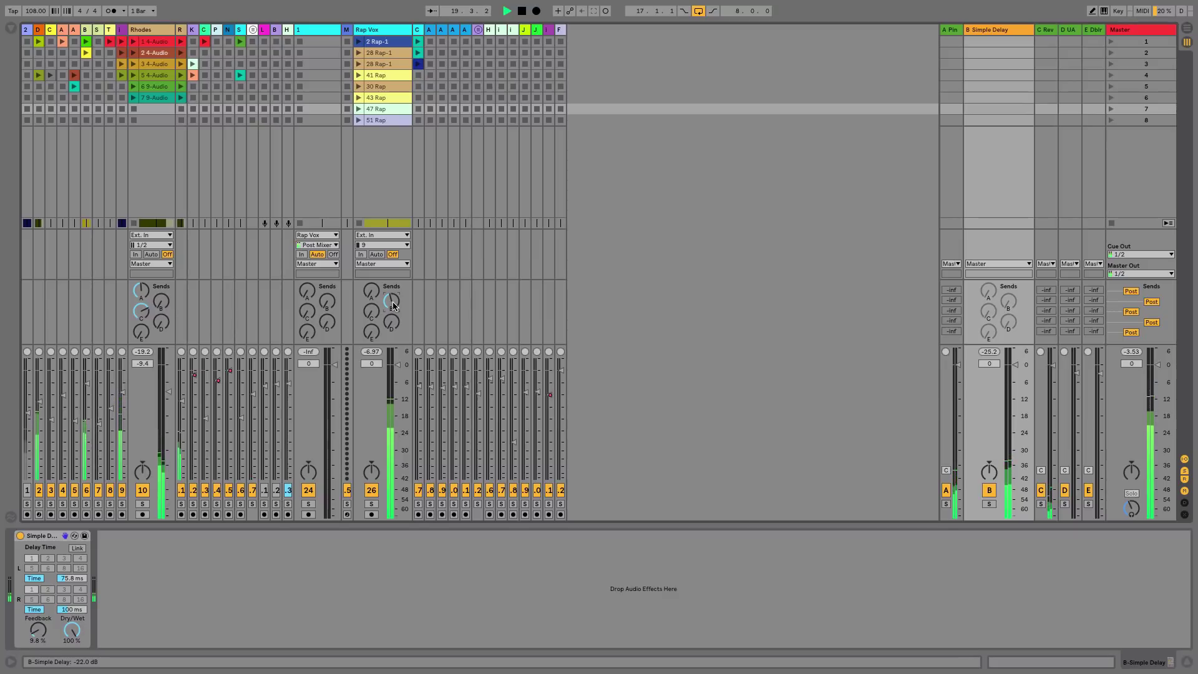
pyautogui.moveTo(391, 302); pyautogui.dragTo(391, 305)
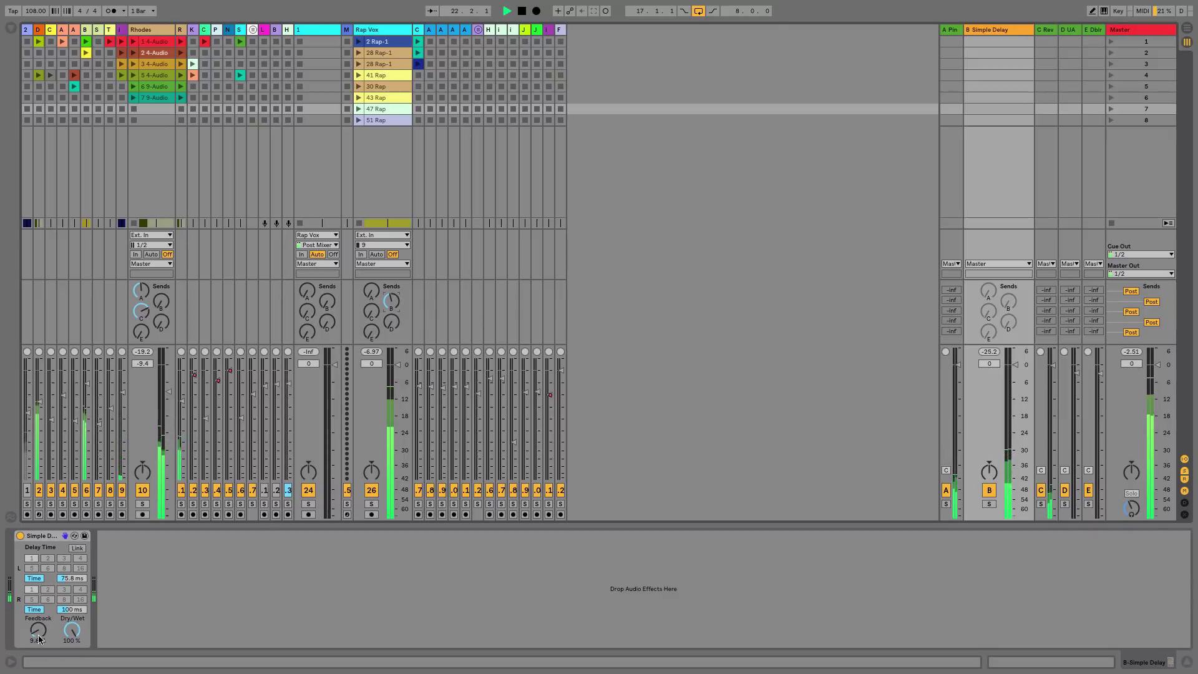
pyautogui.moveTo(38, 638); pyautogui.dragTo(40, 631)
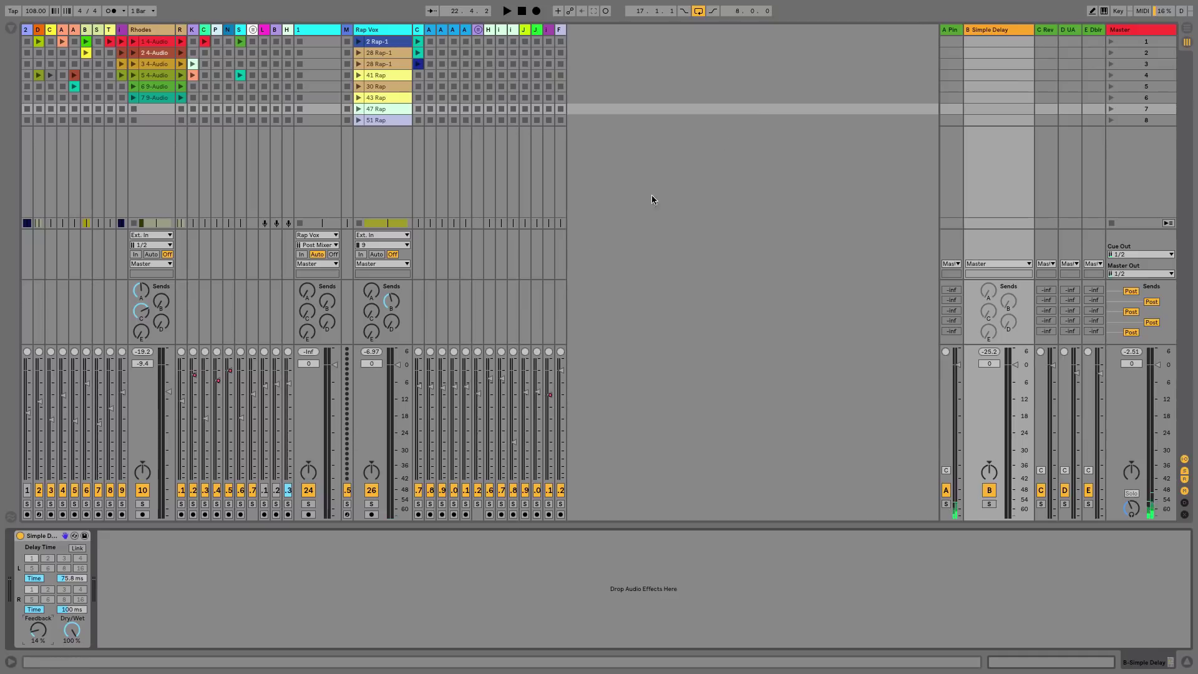
# - Insert a new return track after the existing ones
pyautogui.click(986, 30)
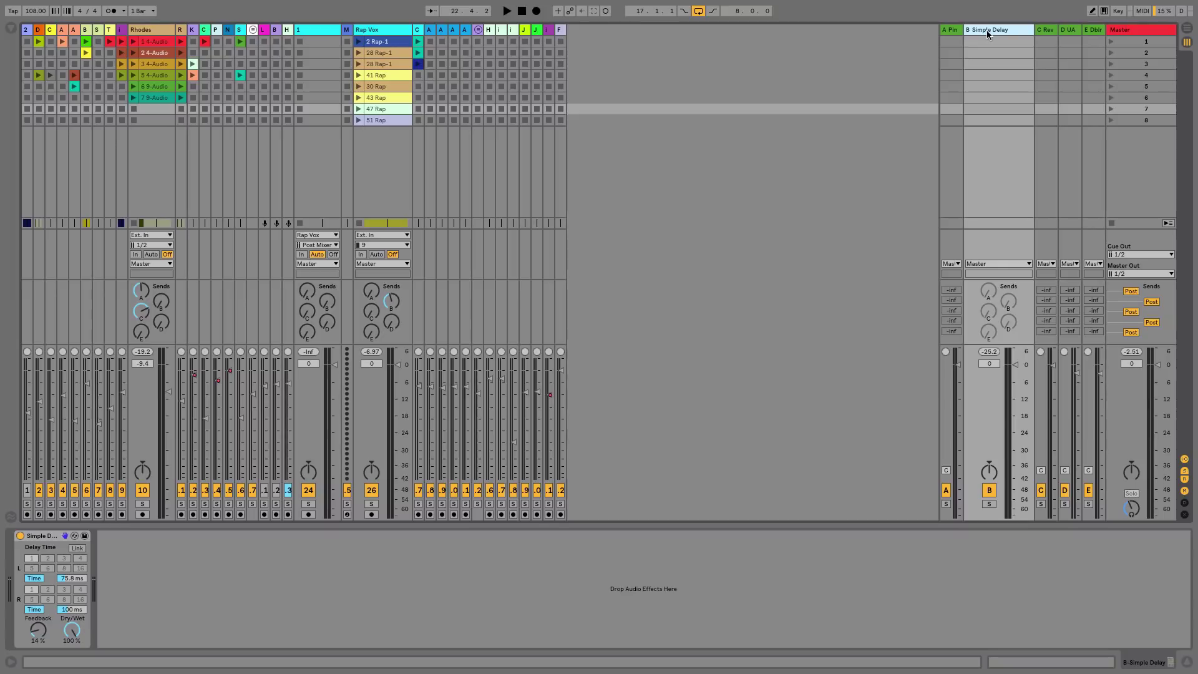
pyautogui.rightClick(929, 55)
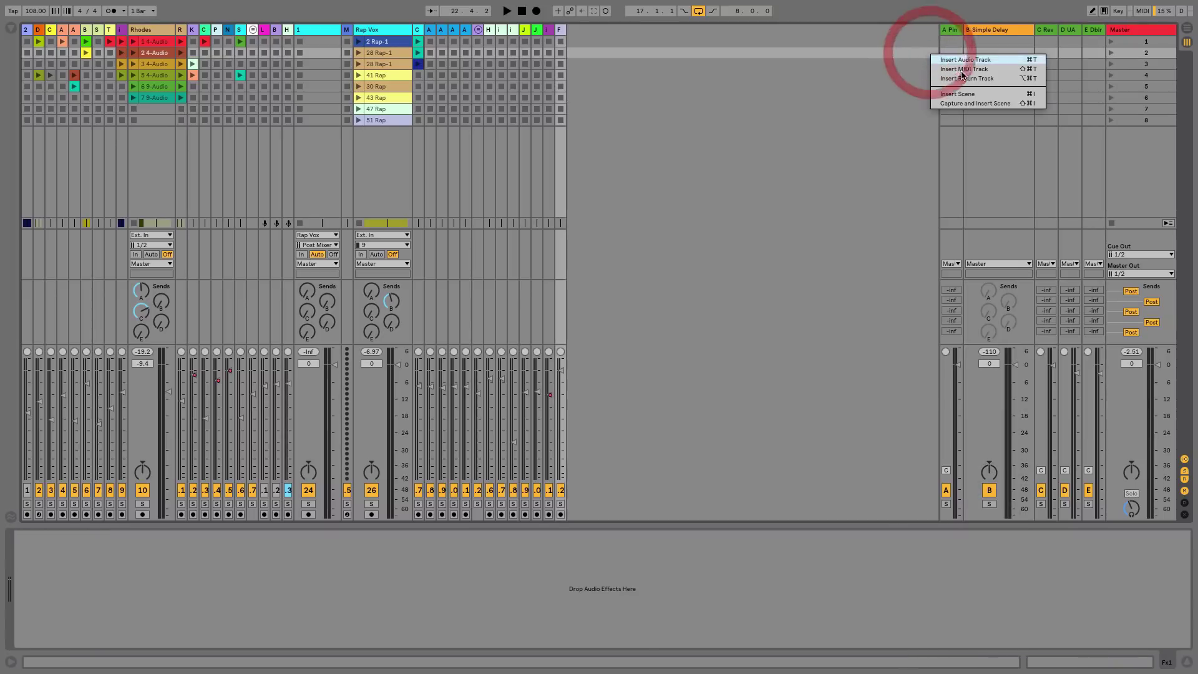
pyautogui.click(998, 78)
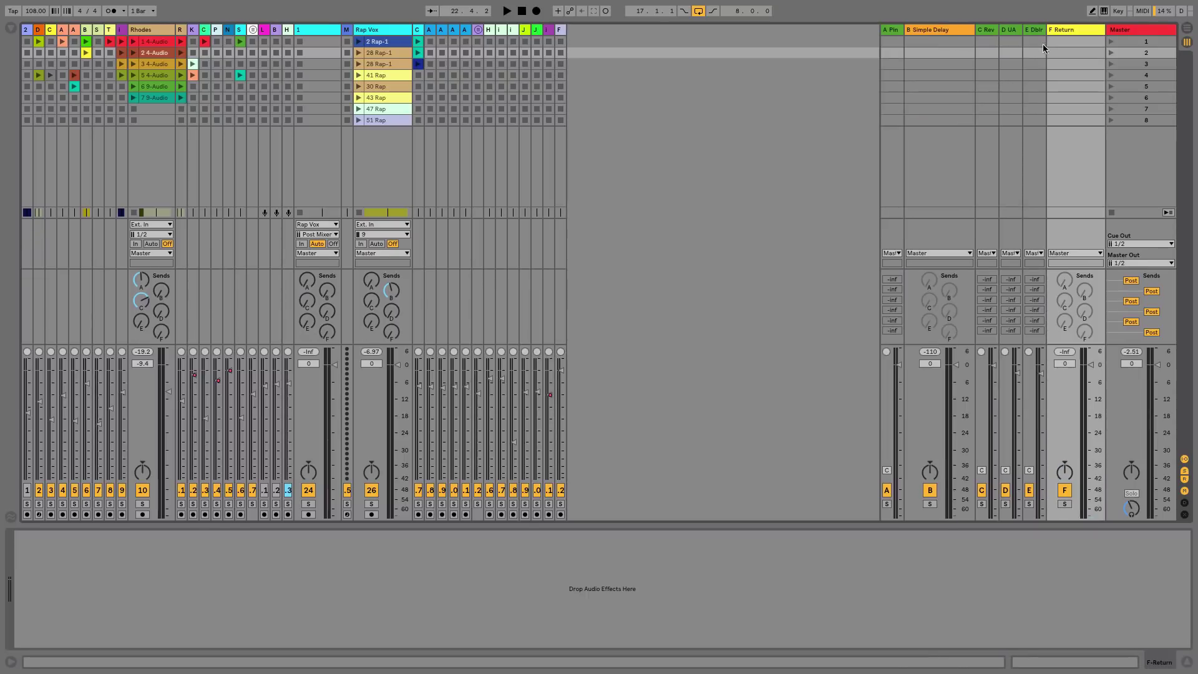
pyautogui.click(1059, 28)
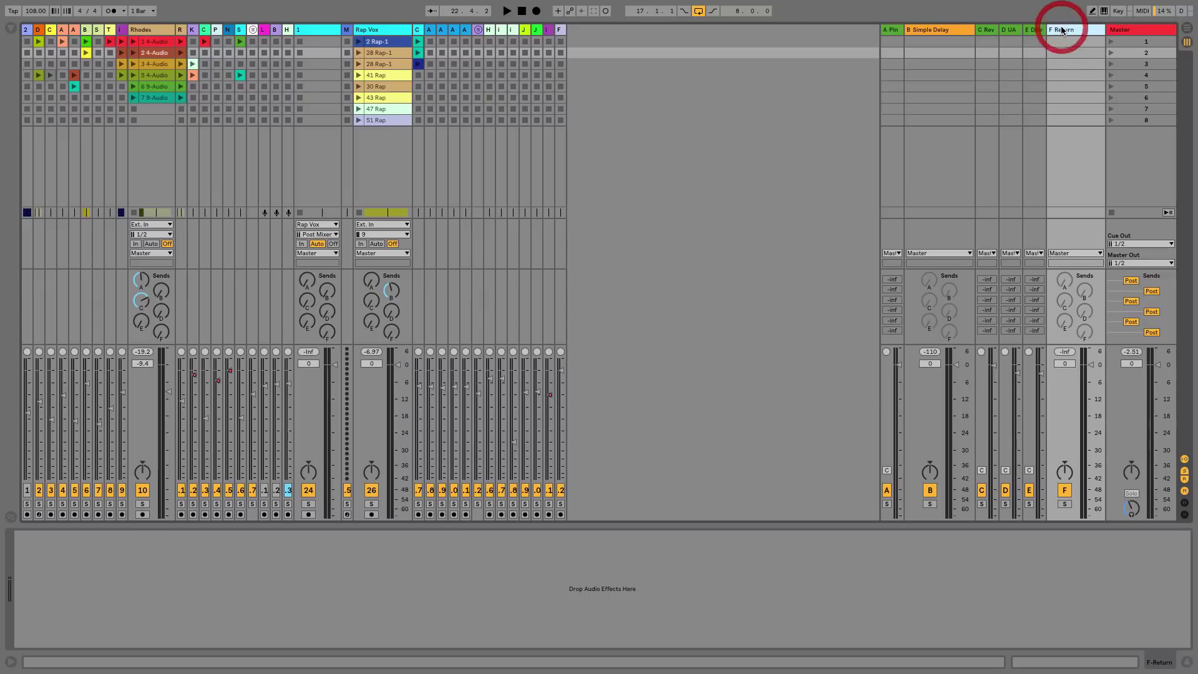
# - Copy the Simple Delay from return track B onto the new return track F
pyautogui.click(948, 29)
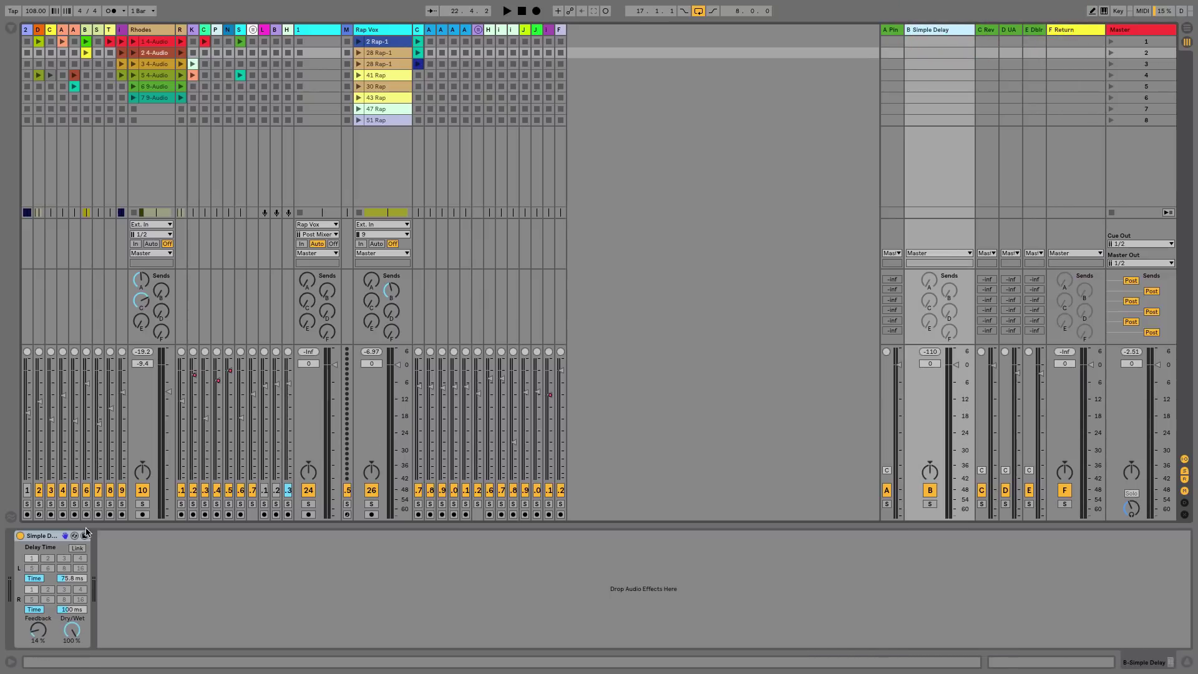
pyautogui.moveTo(49, 538); pyautogui.dragTo(673, 255)
pyautogui.moveTo(1057, 107); pyautogui.dragTo(1068, 51)
pyautogui.click(1071, 31)
# - Set both channels of return F's Simple Delay to Sync with delay time 2, and feedback to 20%
pyautogui.click(35, 577)
pyautogui.click(36, 609)
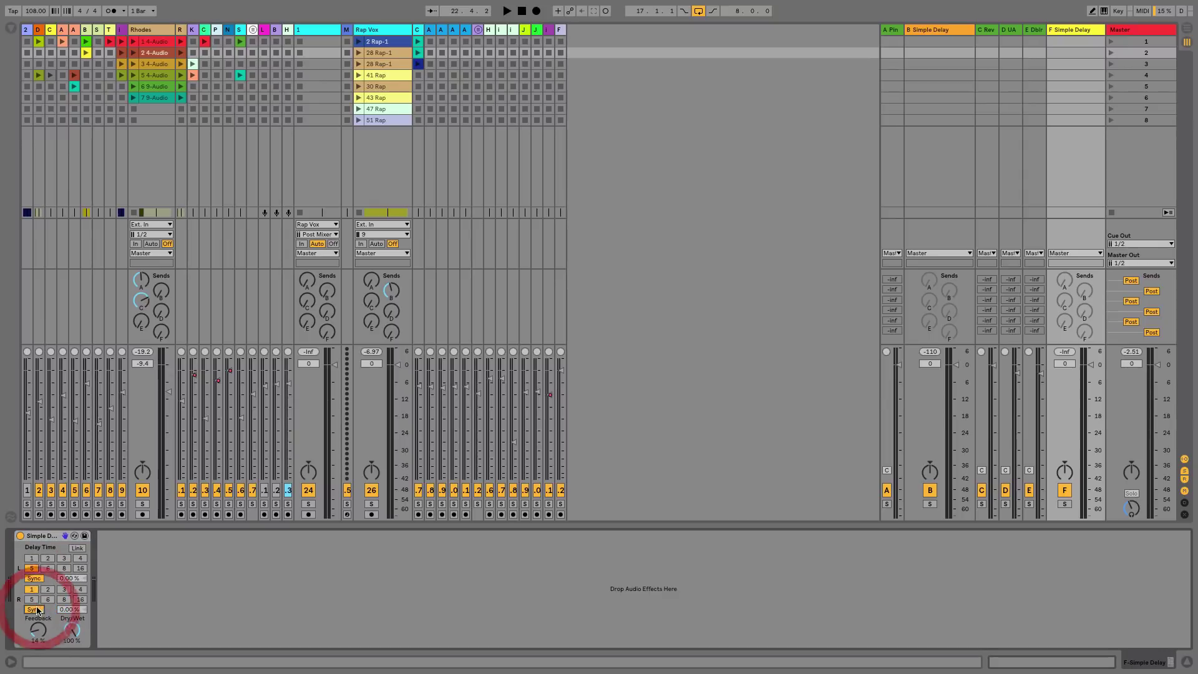
pyautogui.click(48, 558)
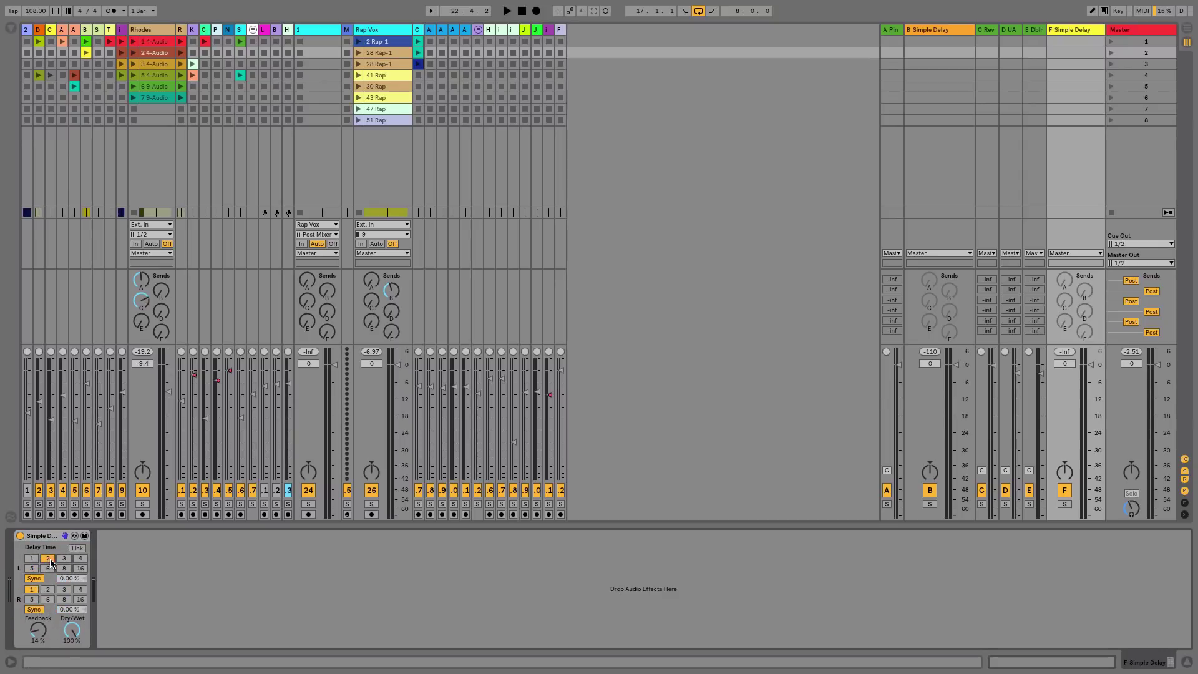
pyautogui.click(47, 589)
pyautogui.moveTo(39, 630); pyautogui.dragTo(38, 625)
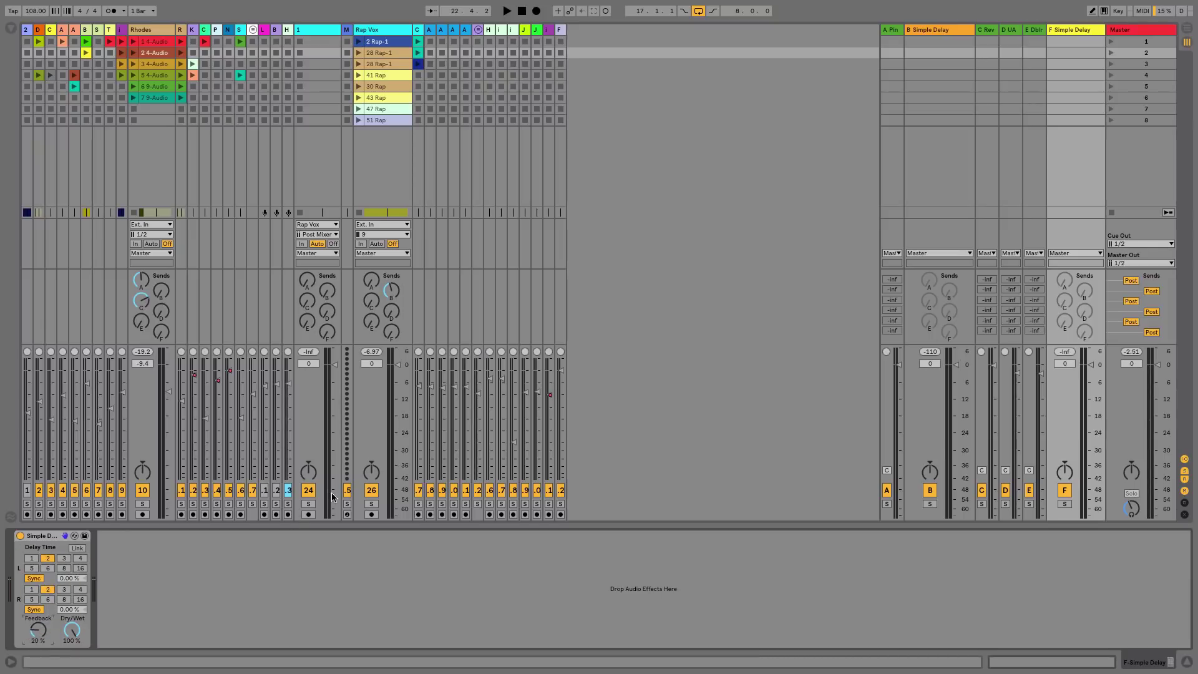
# - Play the Rap Vox track soloed, raise its send F and set return track B's volume to -4.5 dB
pyautogui.click(372, 504)
pyautogui.press('space')
pyautogui.moveTo(395, 337)
pyautogui.mouseDown()
pyautogui.moveTo(395, 315)
pyautogui.moveTo(395, 354)
pyautogui.mouseUp()
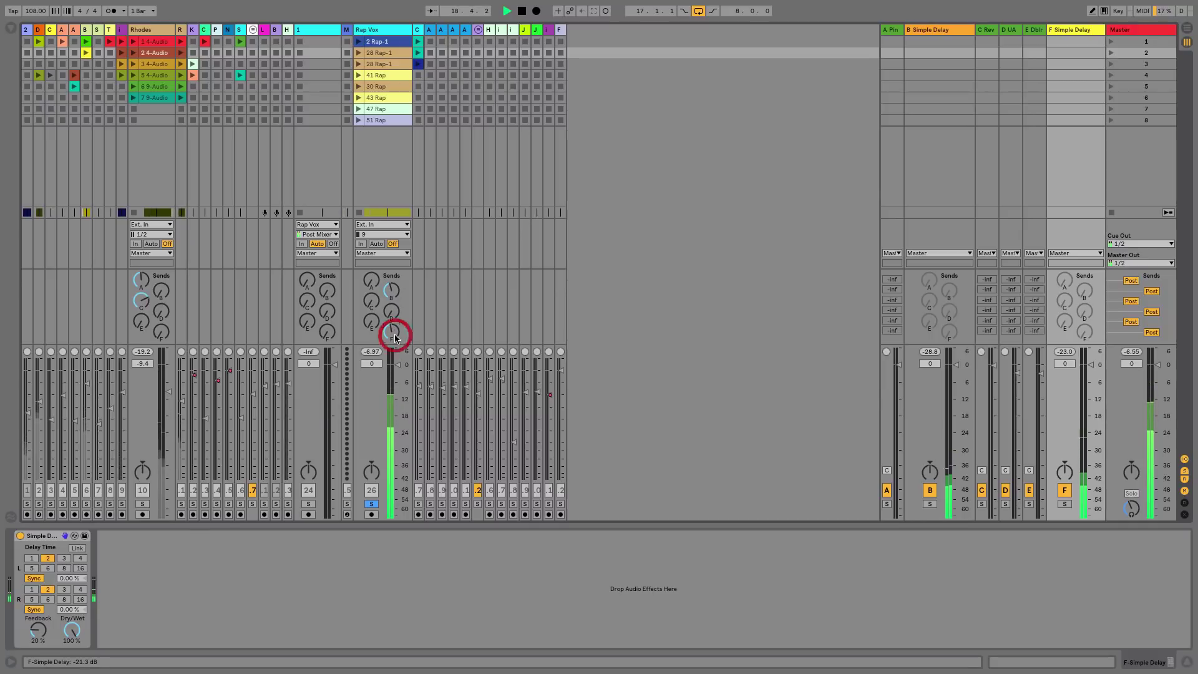
pyautogui.moveTo(394, 337); pyautogui.dragTo(395, 315)
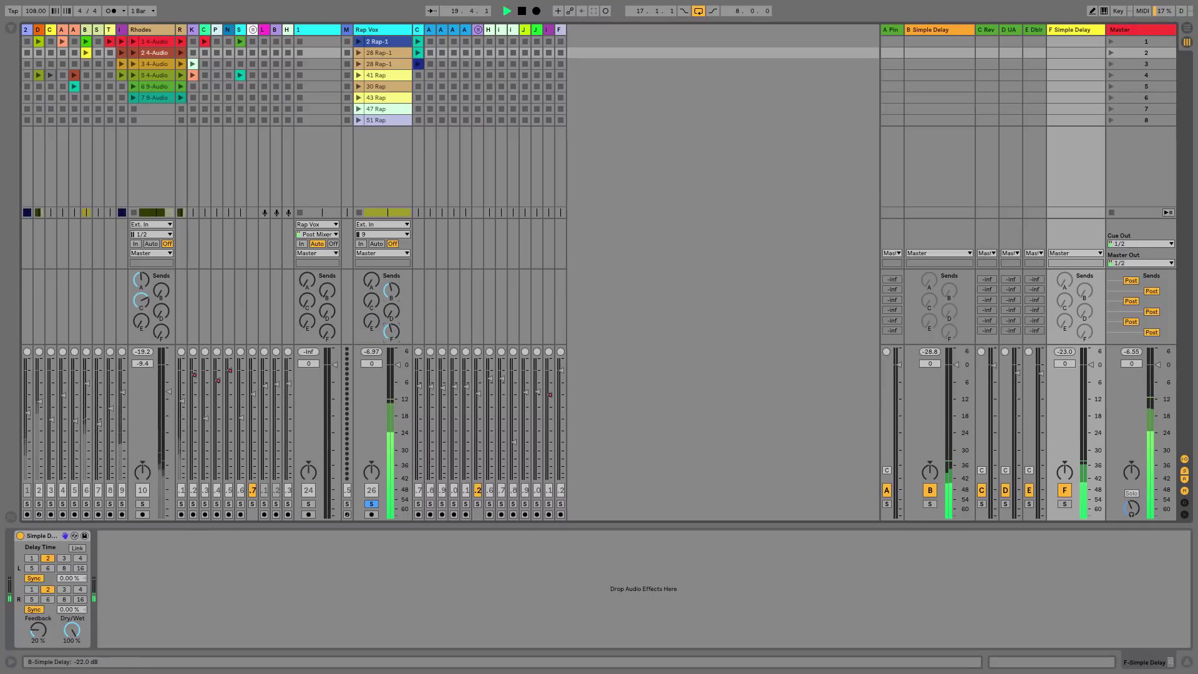
pyautogui.click(395, 292)
pyautogui.moveTo(394, 289); pyautogui.dragTo(394, 337)
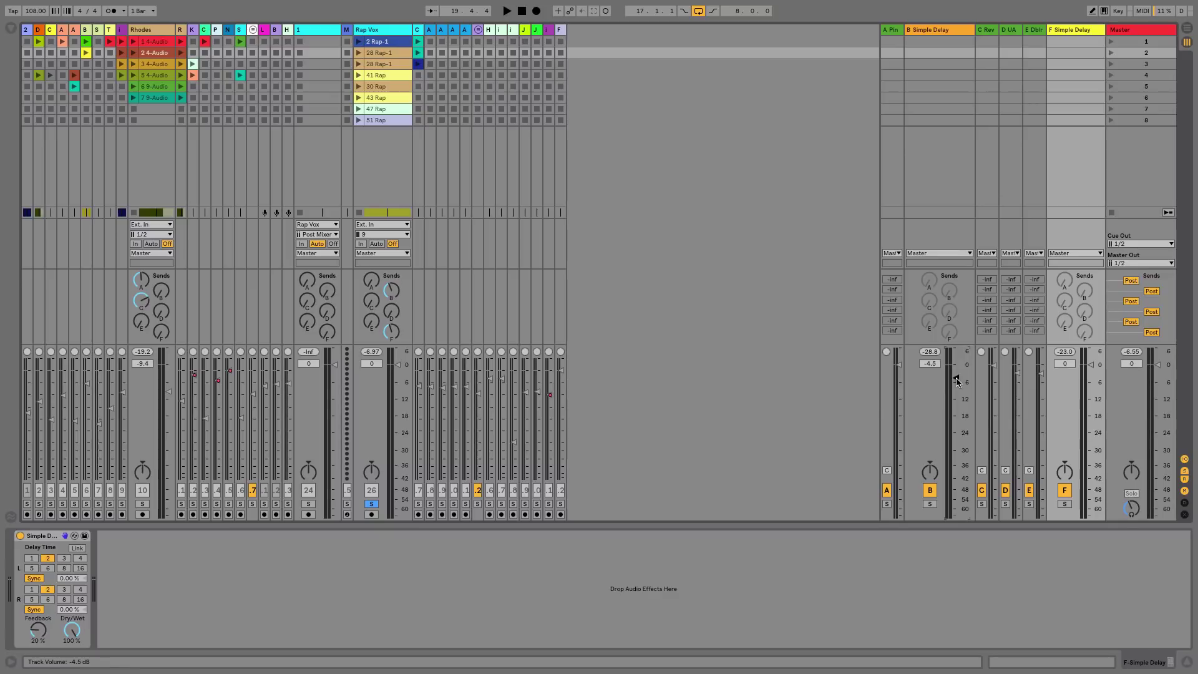
# - Add a Compressor after the Simple Delay on return track F
pyautogui.click(1072, 32)
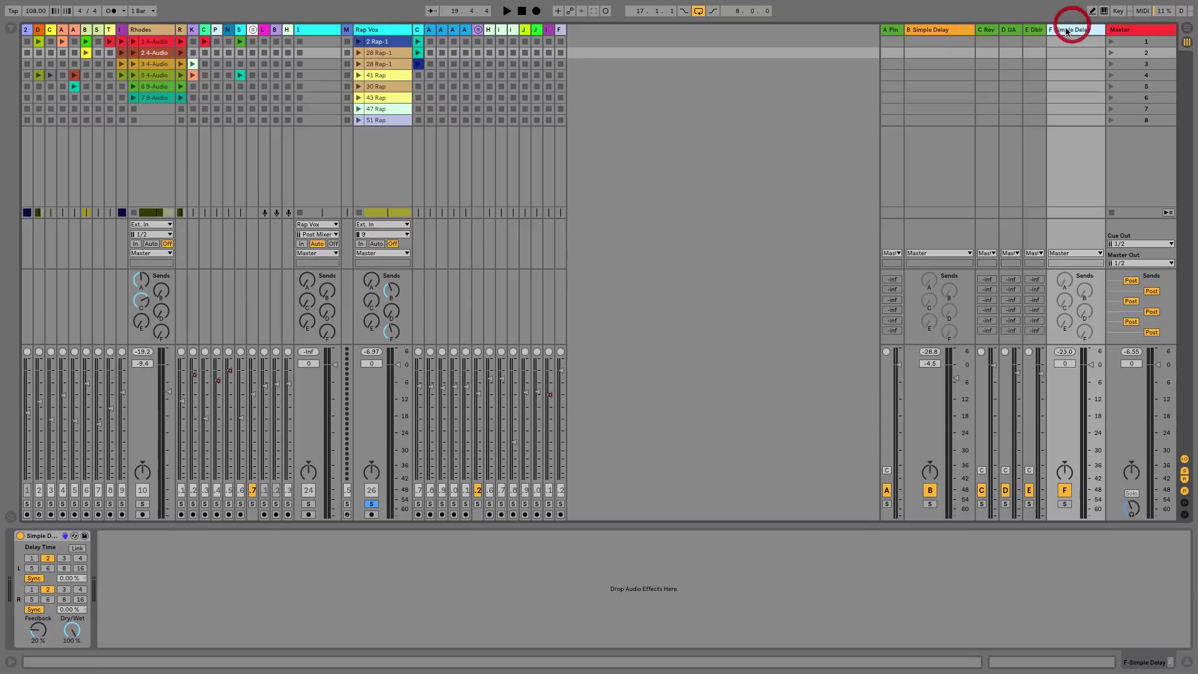
pyautogui.click(8, 31)
pyautogui.click(175, 139)
pyautogui.moveTo(175, 138); pyautogui.dragTo(173, 581)
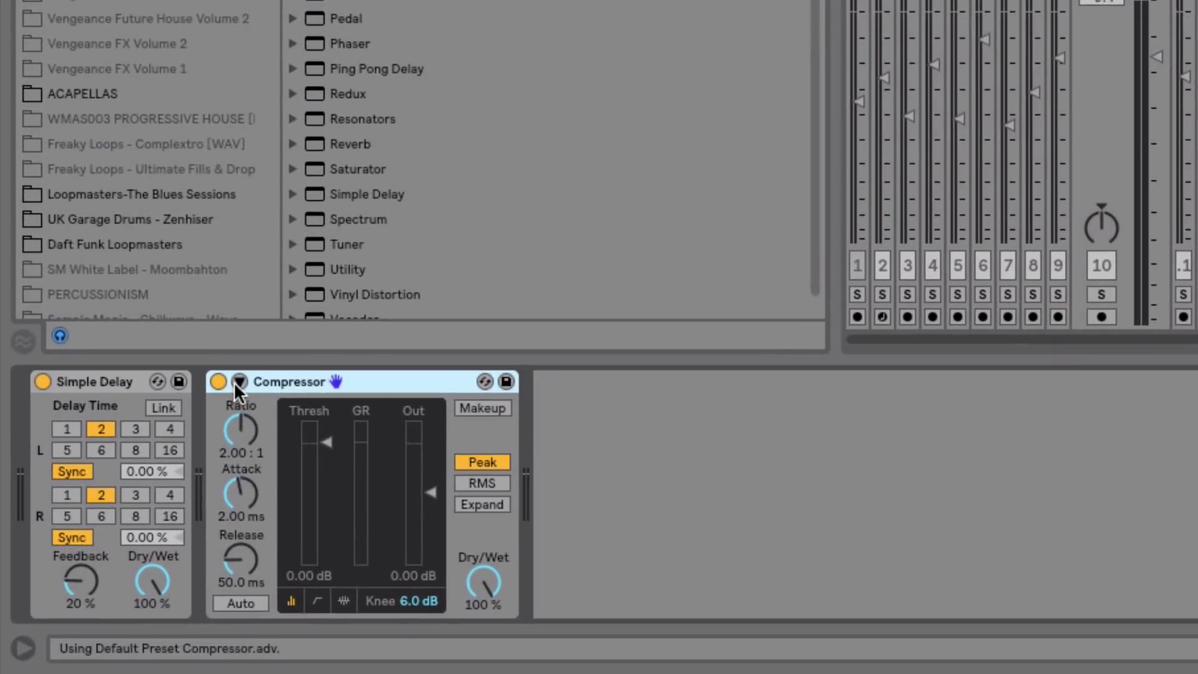
# - Enable the Compressor's sidechain on return F and choose Rap Vox as its audio source
pyautogui.click(187, 444)
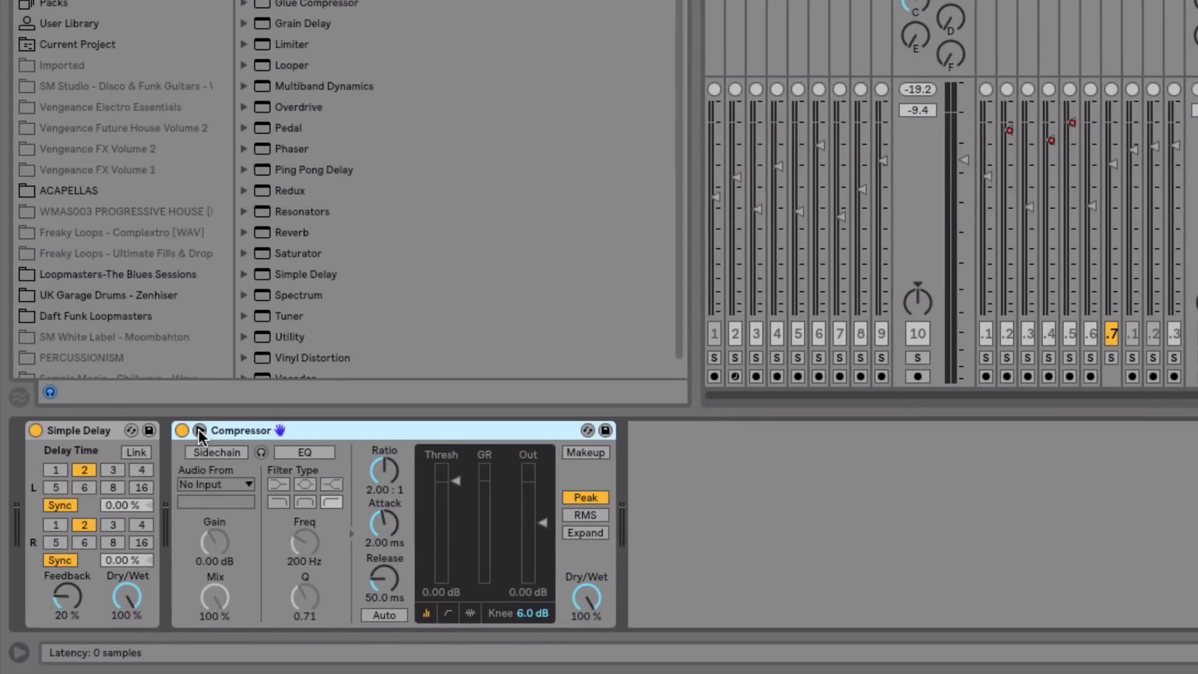
pyautogui.click(208, 446)
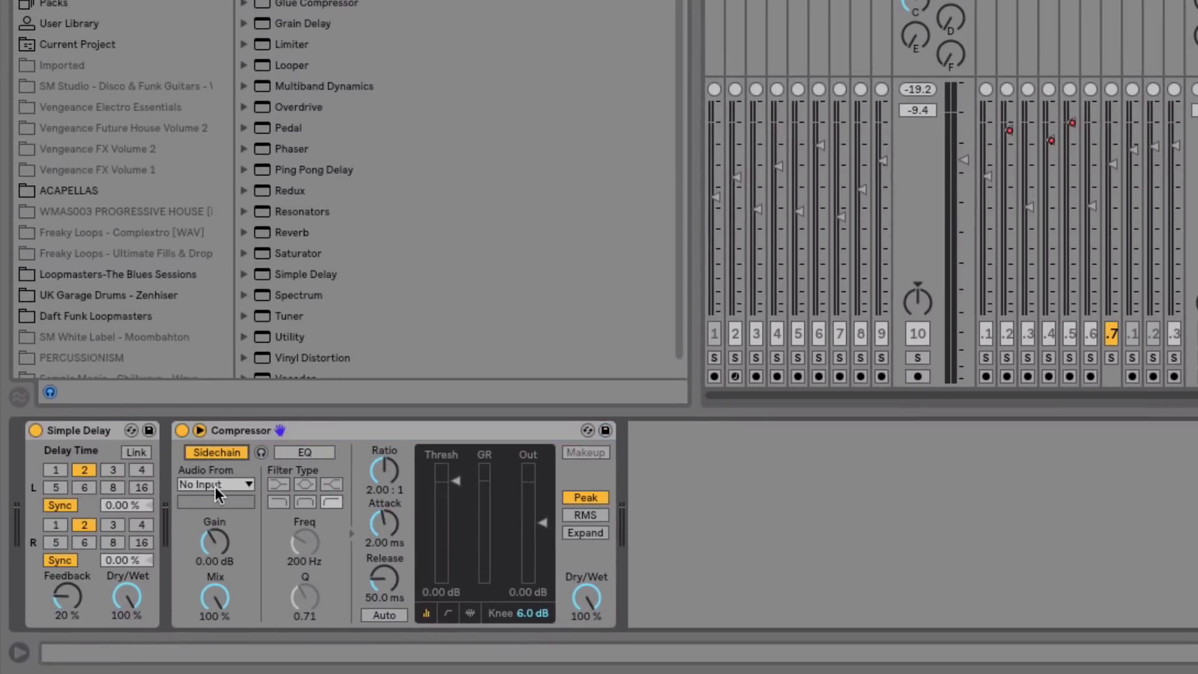
pyautogui.hotkey('ctrl', 'alt', 'b')
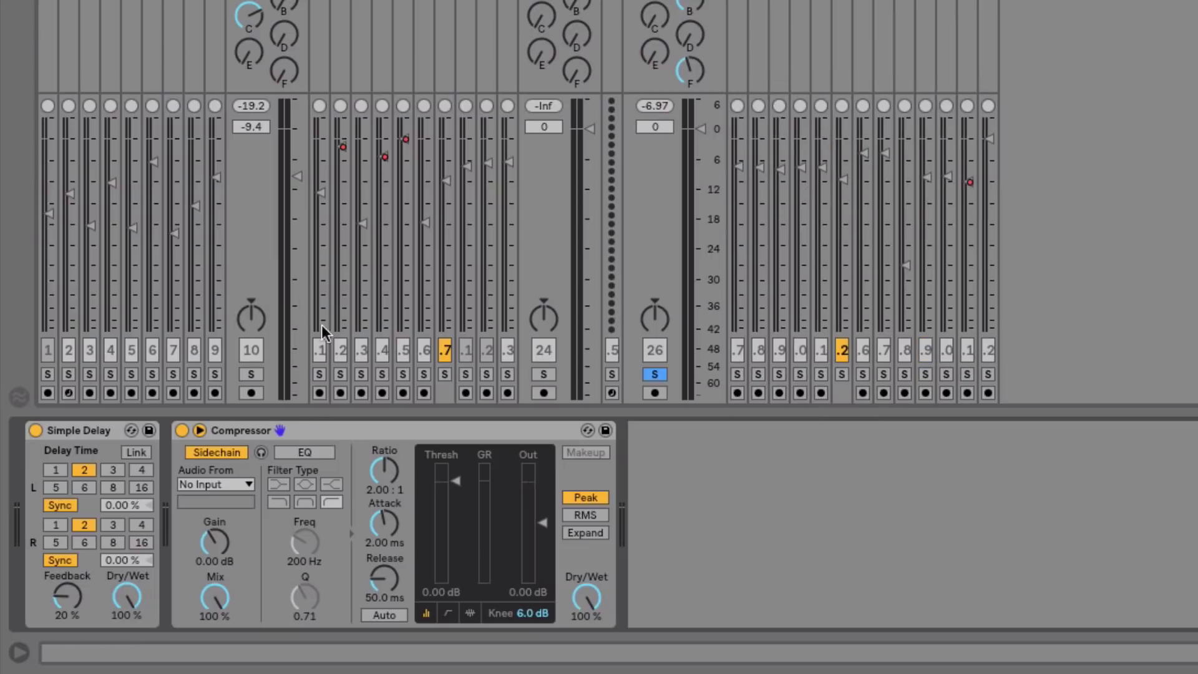
pyautogui.click(211, 486)
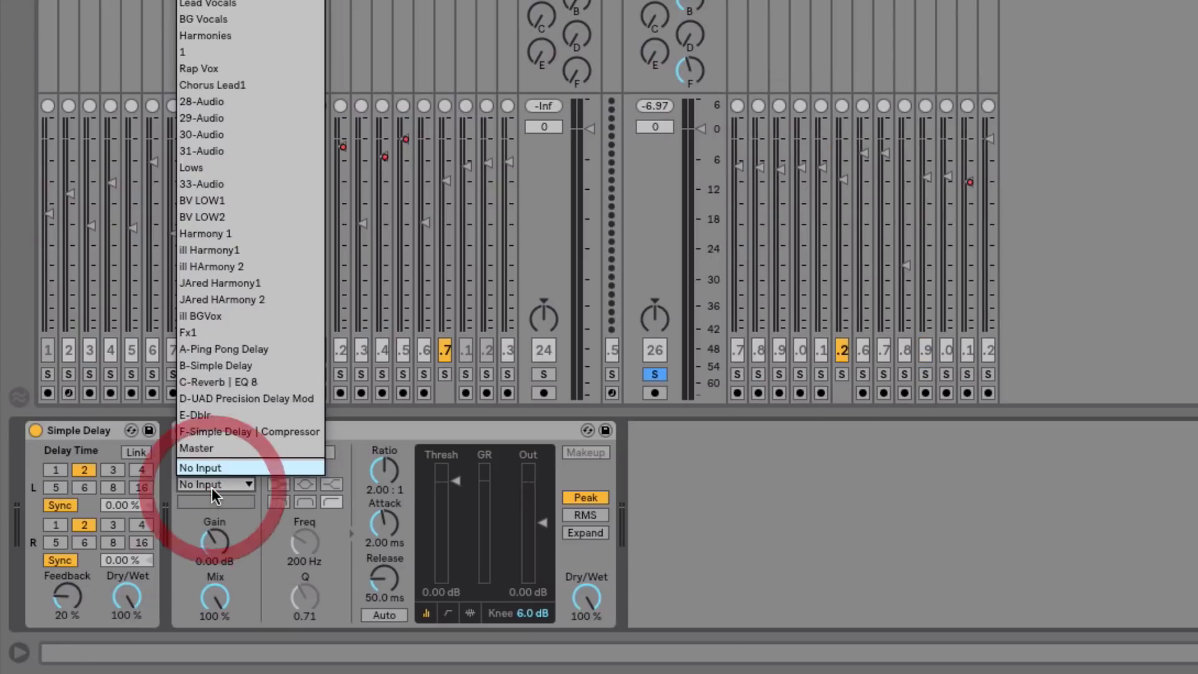
pyautogui.click(237, 67)
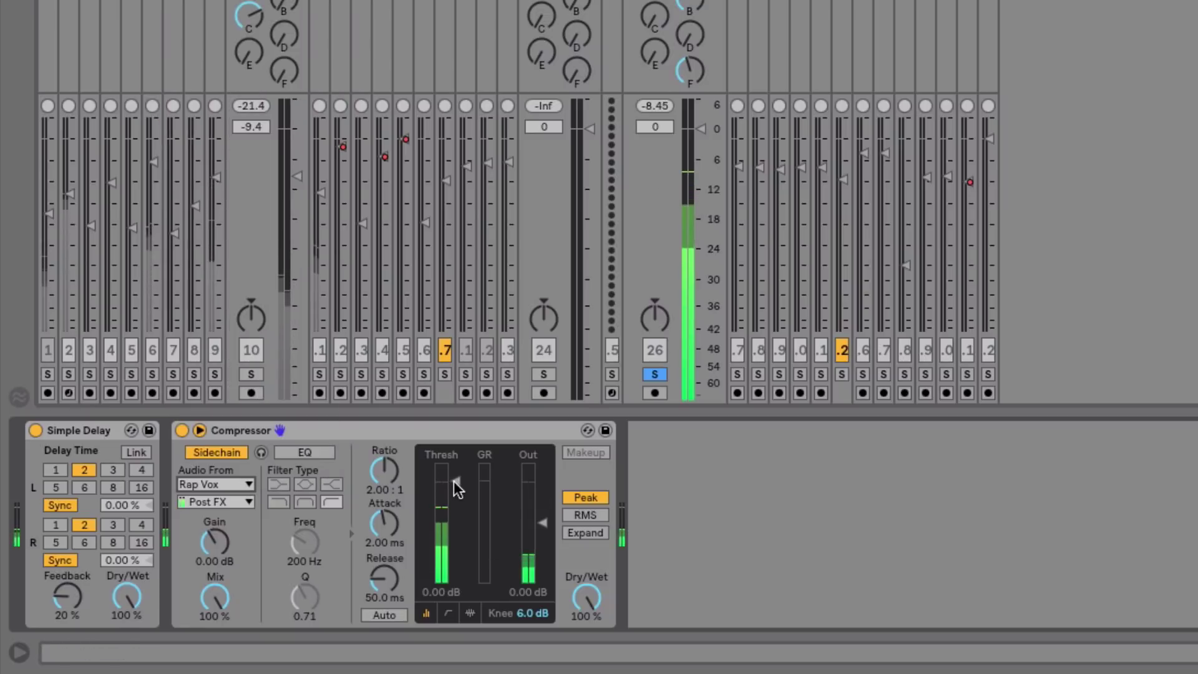
# - Set the sidechained Compressor's threshold to -31.0 dB, attack to 0.51 ms and release to 164 ms while the vocal plays
pyautogui.moveTo(454, 481); pyautogui.dragTo(452, 558)
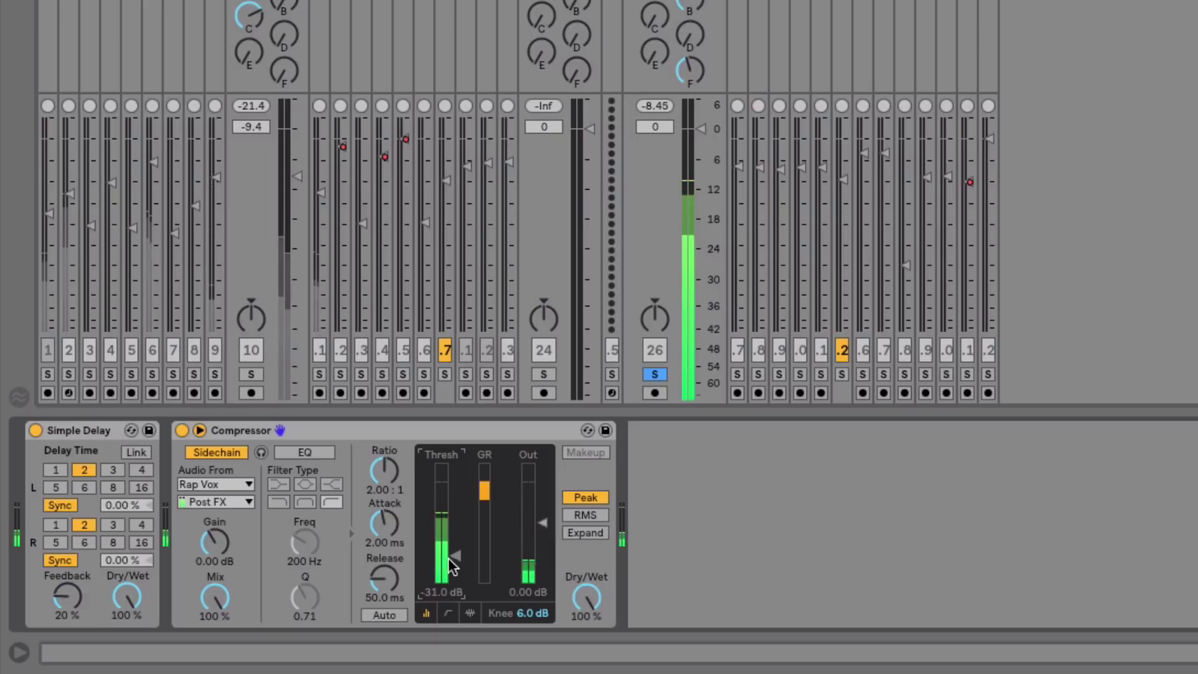
pyautogui.moveTo(383, 527); pyautogui.dragTo(385, 576)
# - Raise the Simple Delay's feedback on return F to 41% and increase the Rap Vox track's send F
pyautogui.moveTo(73, 600); pyautogui.dragTo(73, 589)
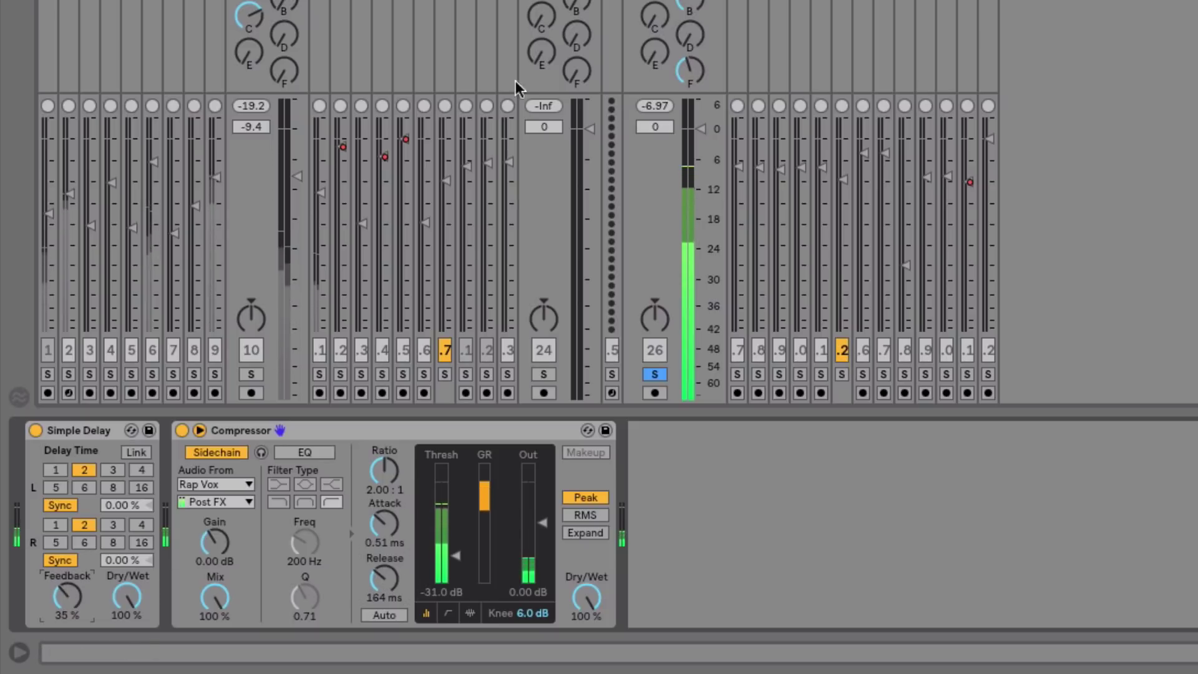
pyautogui.moveTo(78, 590); pyautogui.dragTo(77, 585)
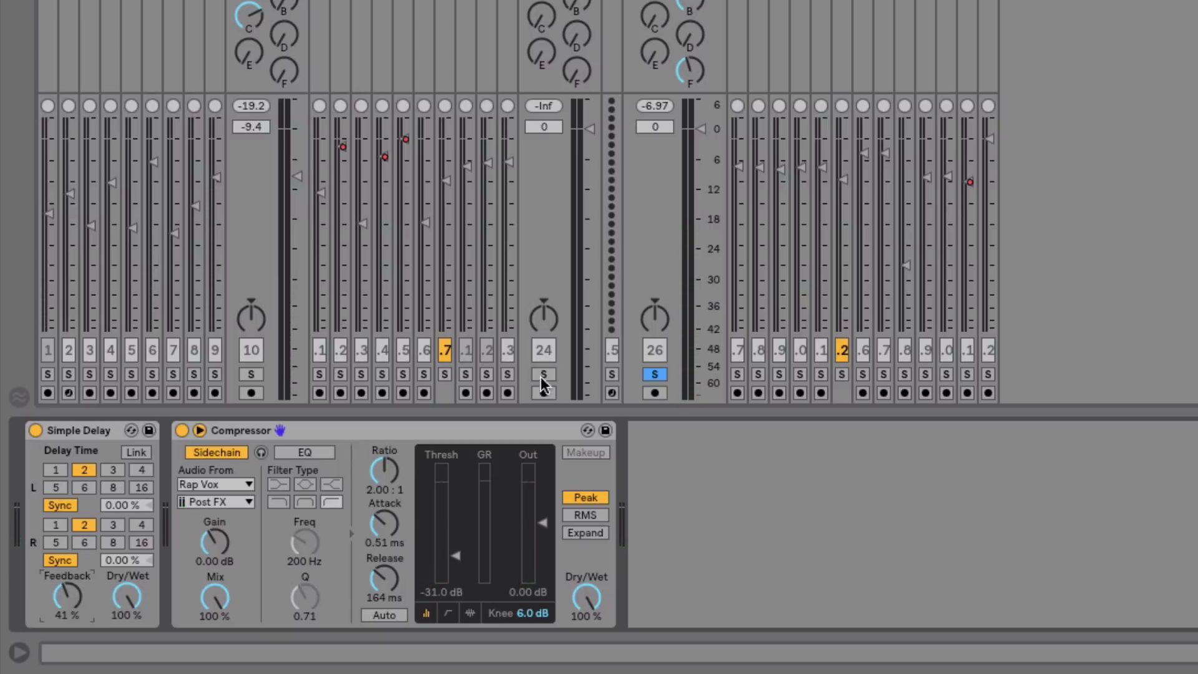
pyautogui.moveTo(697, 78); pyautogui.dragTo(698, 74)
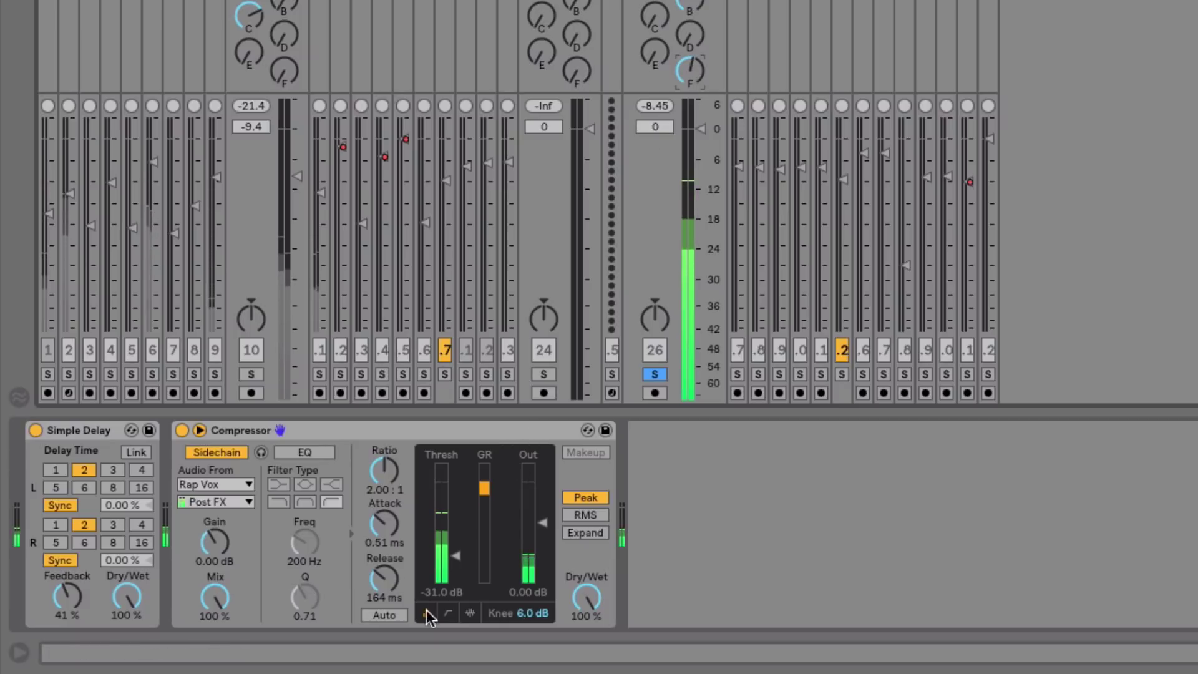
# - Lower the Compressor's threshold to -38.9 dB, compare the delay with it bypassed, and set the ratio to 2.57:1
pyautogui.moveTo(456, 555); pyautogui.dragTo(461, 572)
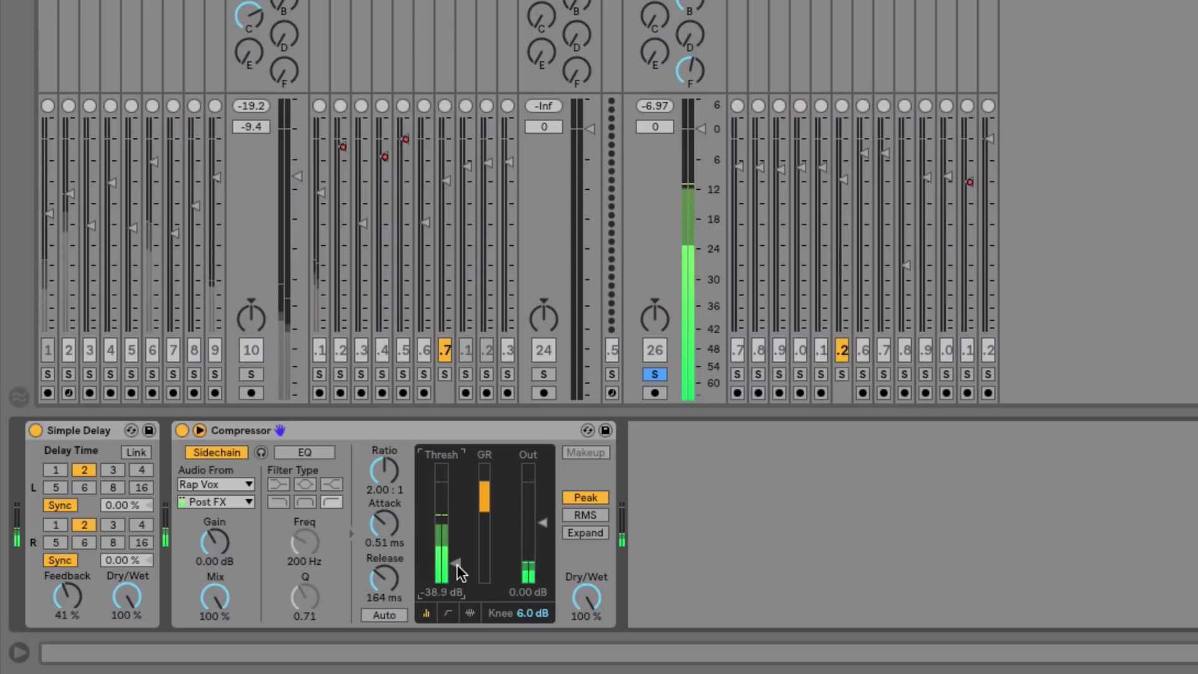
pyautogui.click(182, 429)
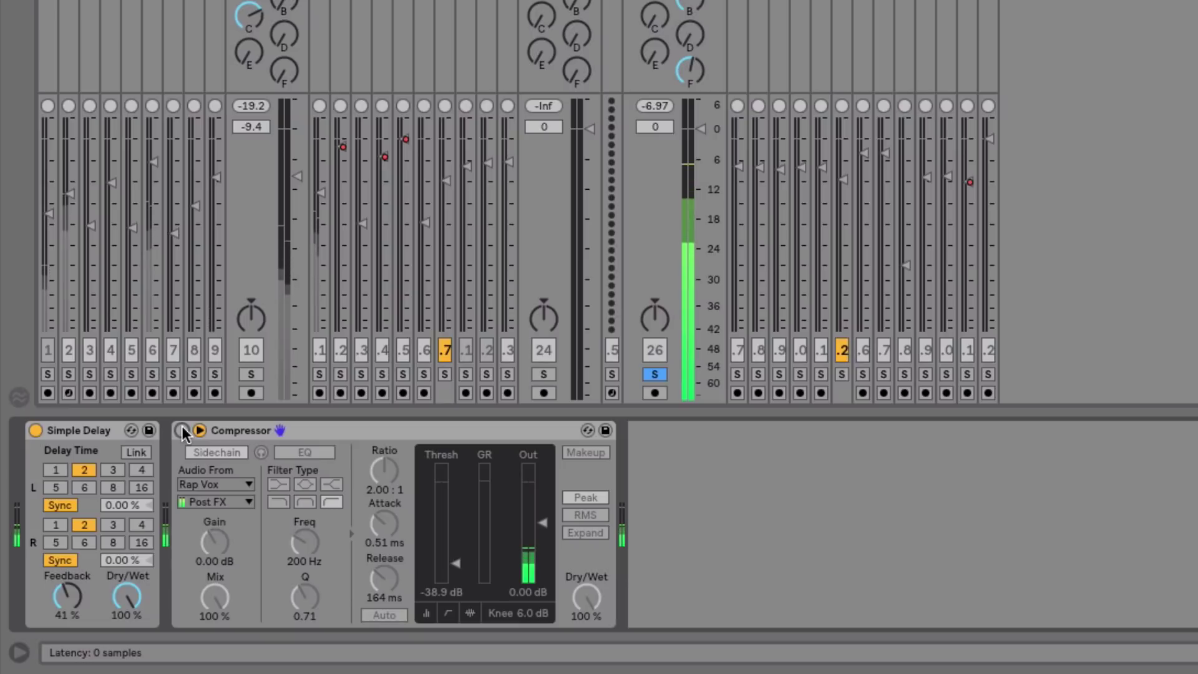
pyautogui.click(182, 429)
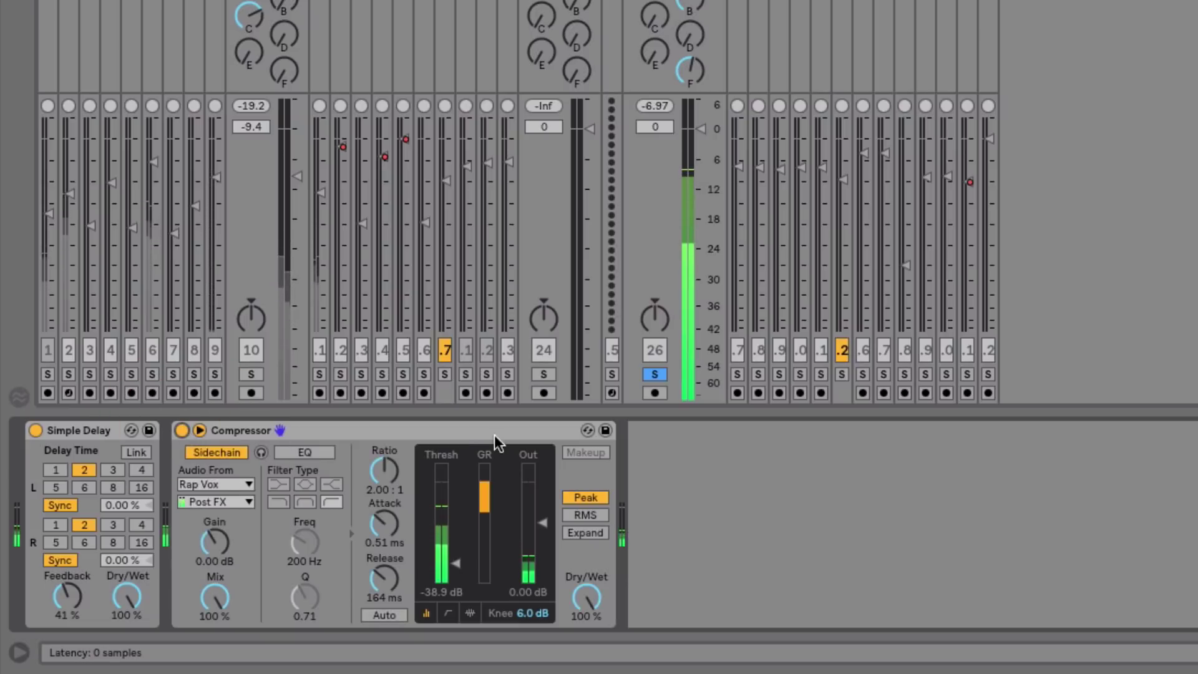
pyautogui.moveTo(388, 480); pyautogui.dragTo(387, 464)
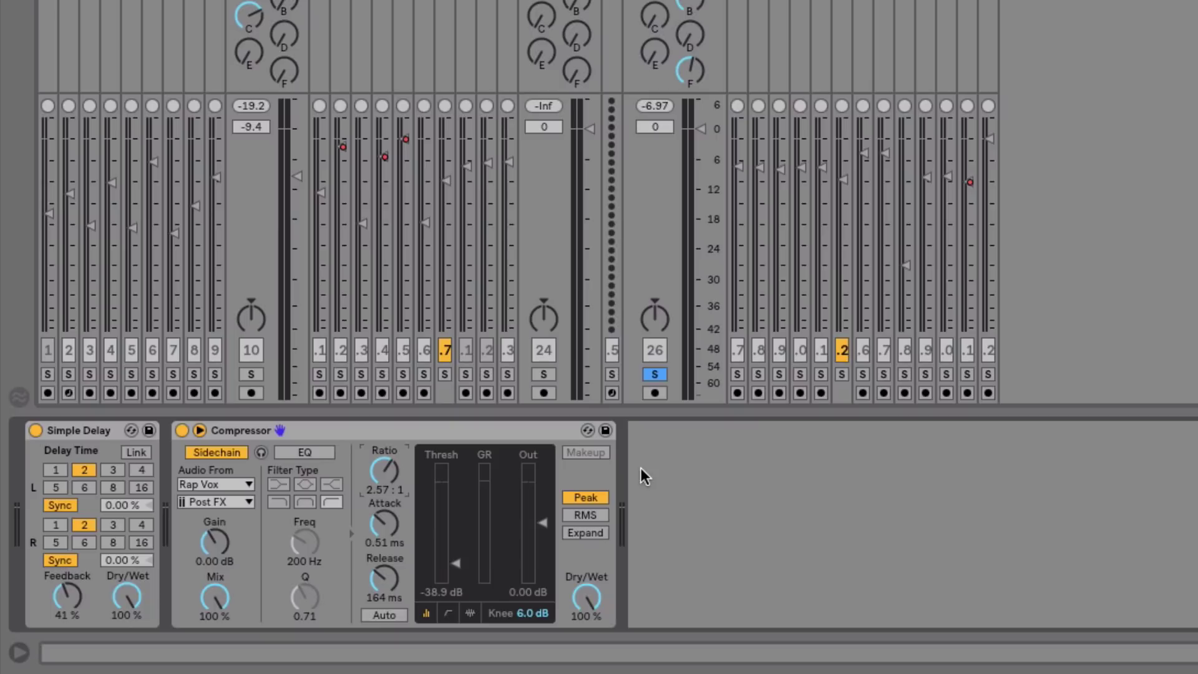
# - Unsolo the Rap Vox track and, in the full mix, raise its send F and set send B to about -11.0 dB
pyautogui.click(654, 374)
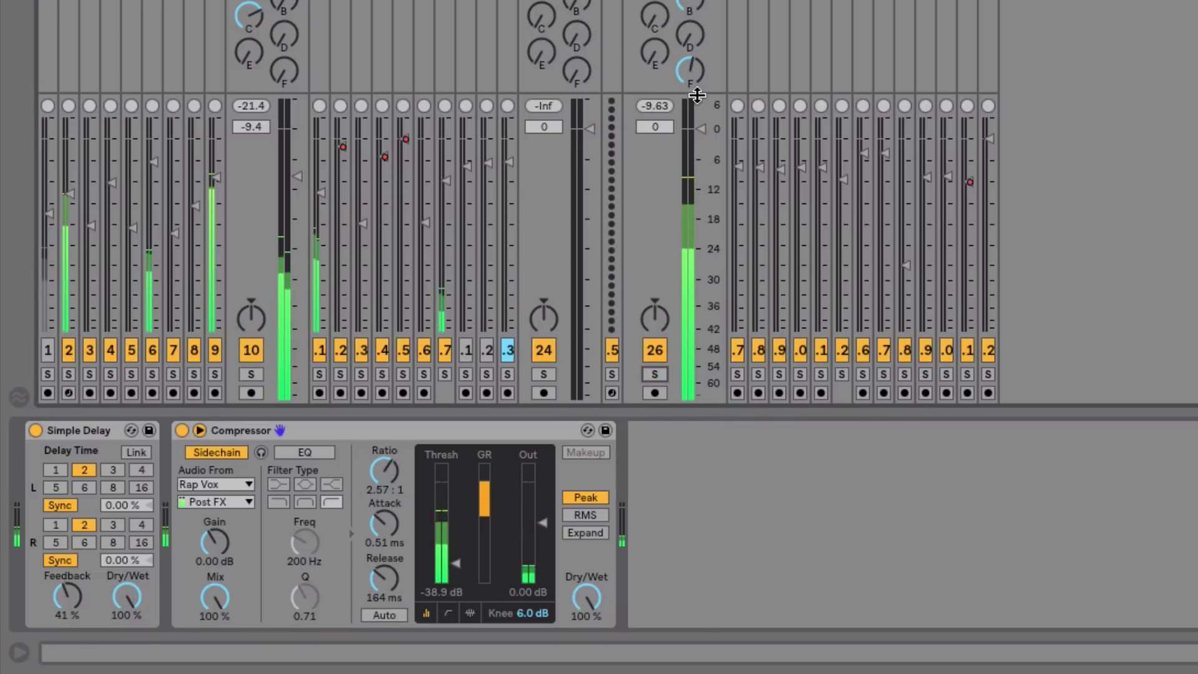
pyautogui.moveTo(699, 76); pyautogui.dragTo(696, 70)
pyautogui.click(690, 8)
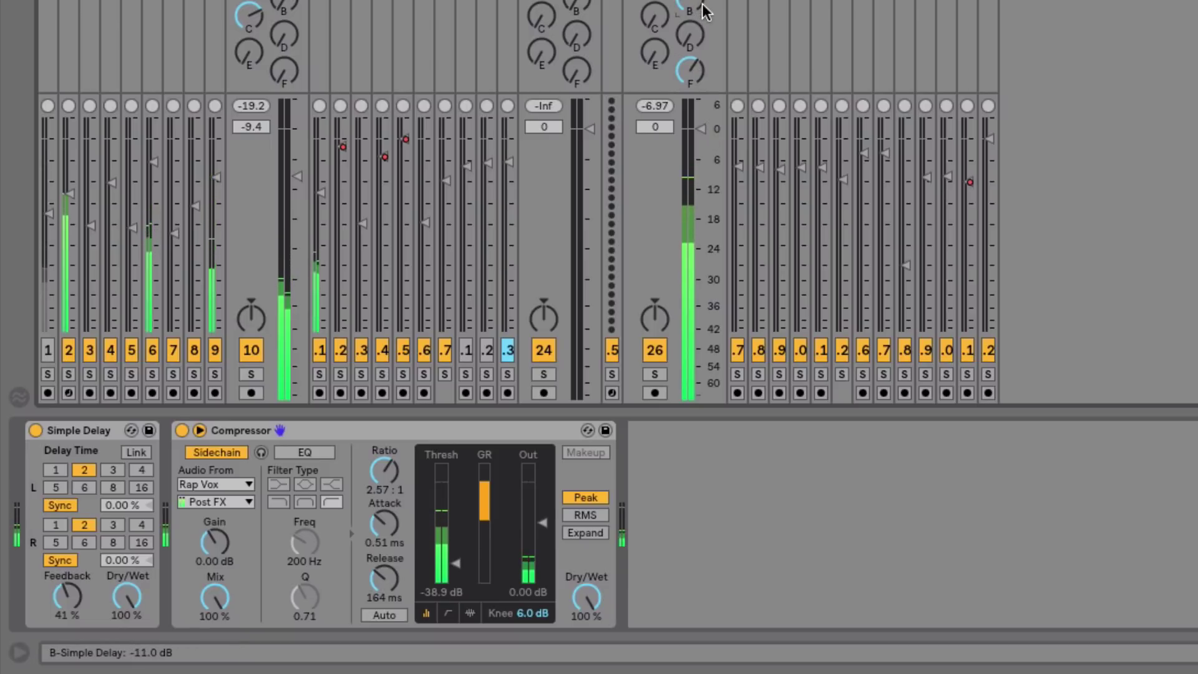
pyautogui.moveTo(701, 3); pyautogui.dragTo(702, 5)
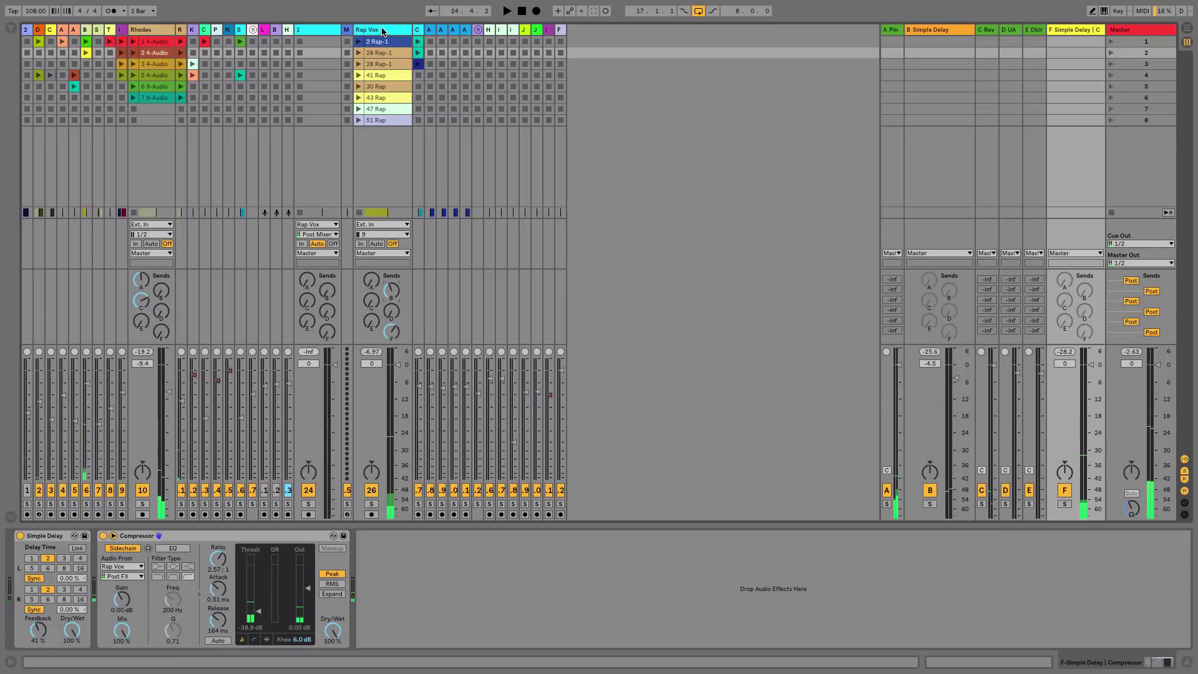
# - Select the Rap Vox track to show its device chain and open the browser
pyautogui.click(383, 31)
pyautogui.press('super+alt+b')
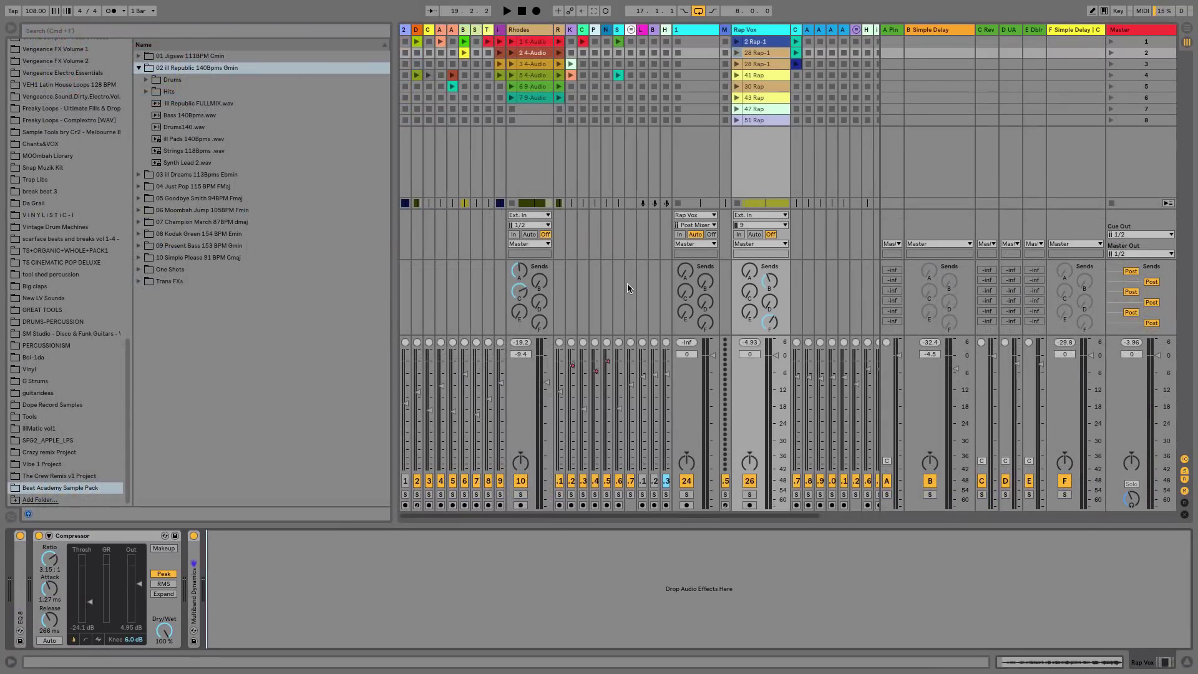